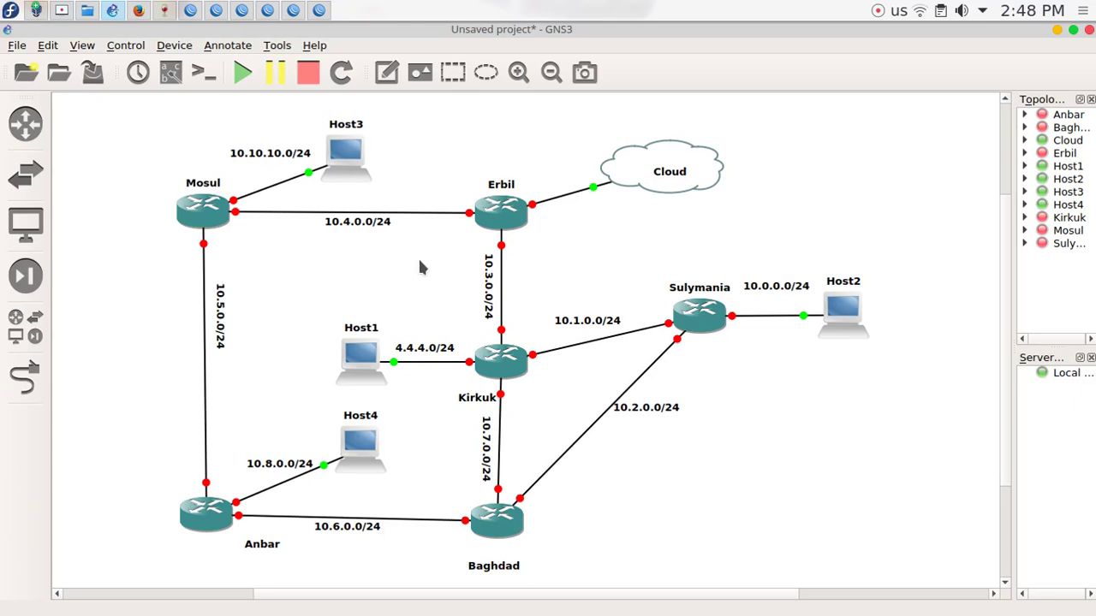
- Compare the DHCP client addresses in the open m-Anbar WinBox session with the network topology in GNS3
{"action": "left_click", "coordinate": [113, 11]}
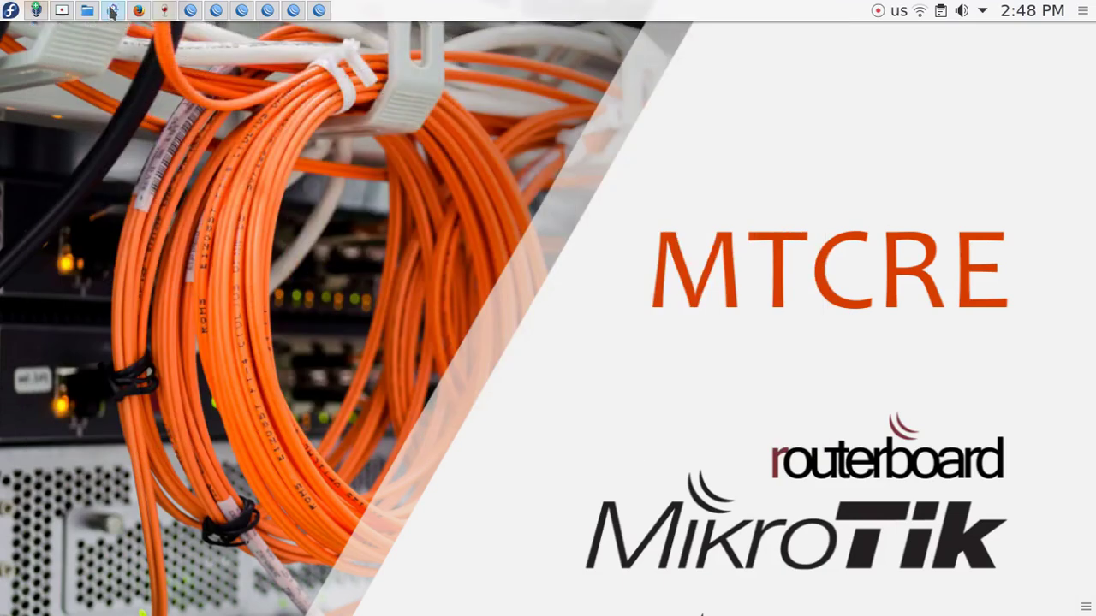
{"action": "mouse_move", "coordinate": [113, 10]}
{"action": "left_click", "coordinate": [190, 10]}
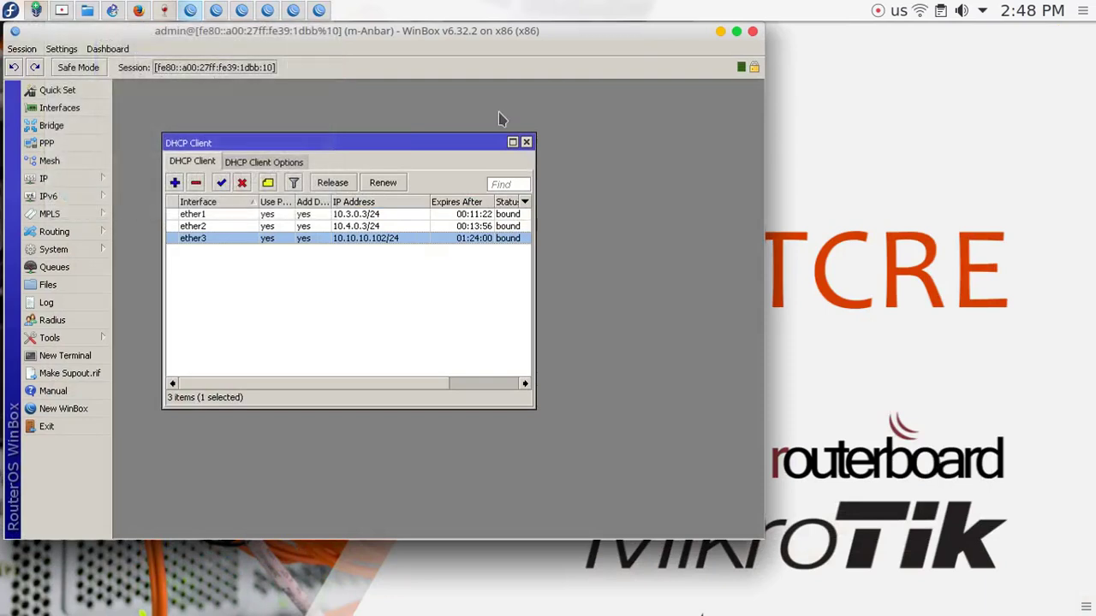
{"action": "left_click", "coordinate": [720, 32]}
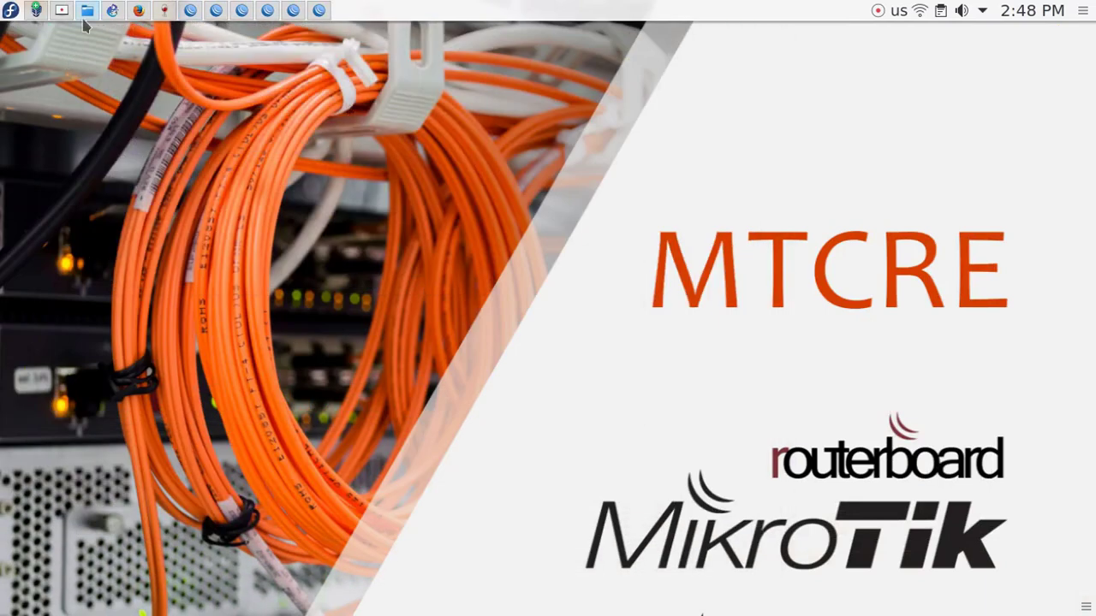
{"action": "left_click", "coordinate": [113, 10]}
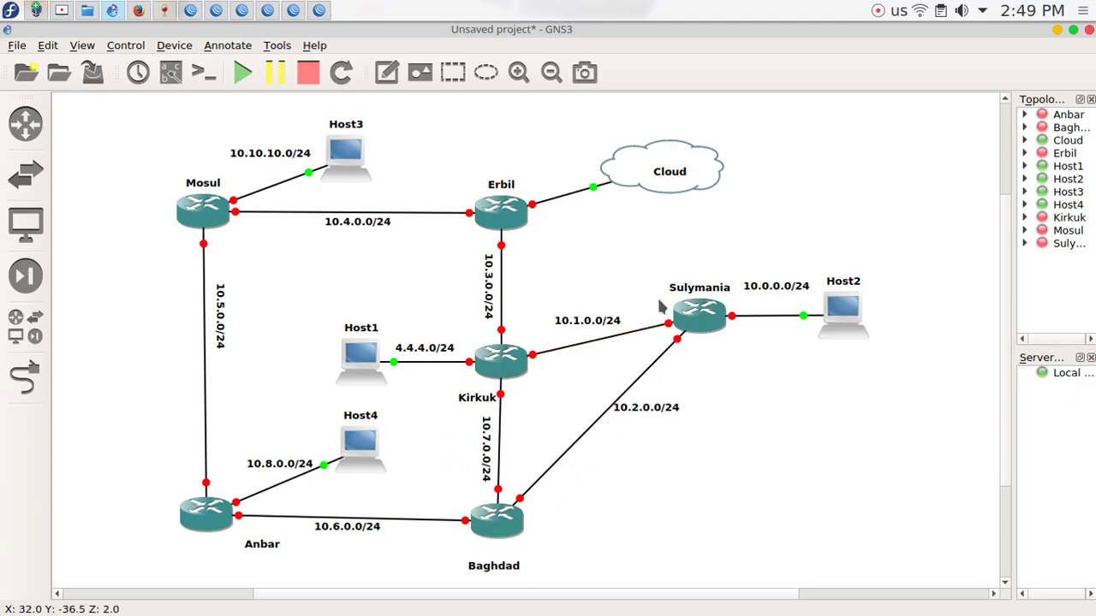
{"action": "left_click", "coordinate": [113, 11]}
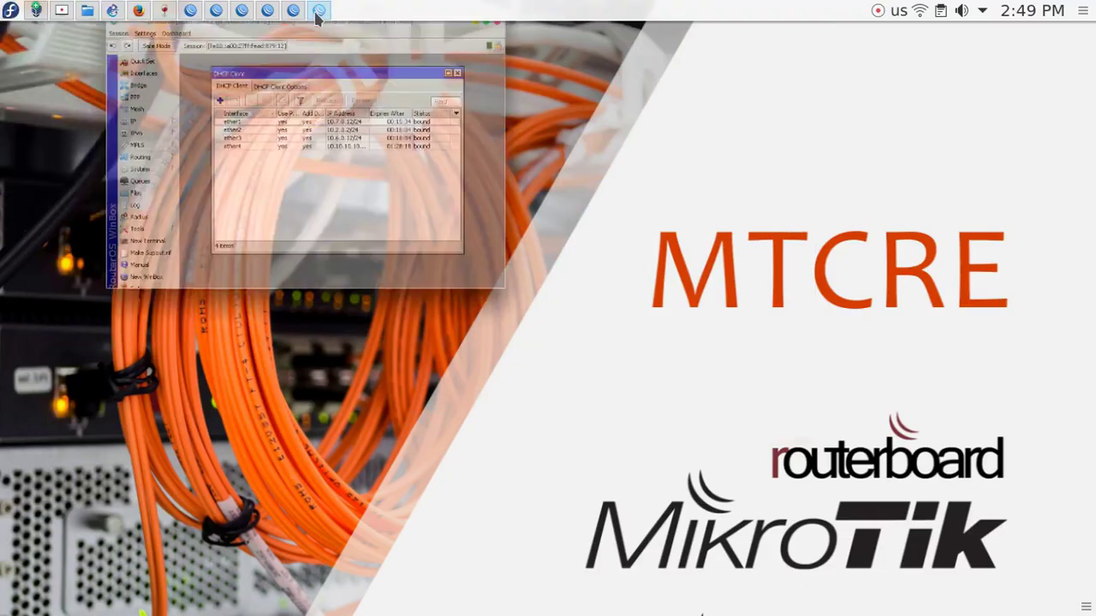
- Put the m-Anbar session away and bring up the m-Baghdad WinBox session with its DHCP client list
{"action": "mouse_move", "coordinate": [318, 12]}
{"action": "left_click", "coordinate": [190, 10]}
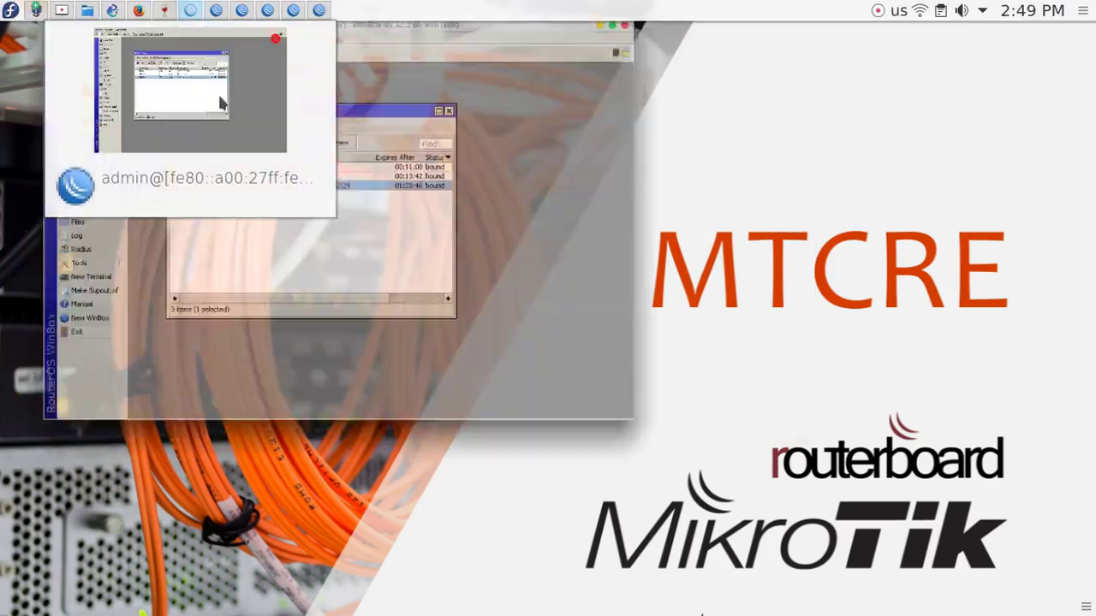
{"action": "left_click", "coordinate": [190, 10]}
{"action": "left_click", "coordinate": [318, 10]}
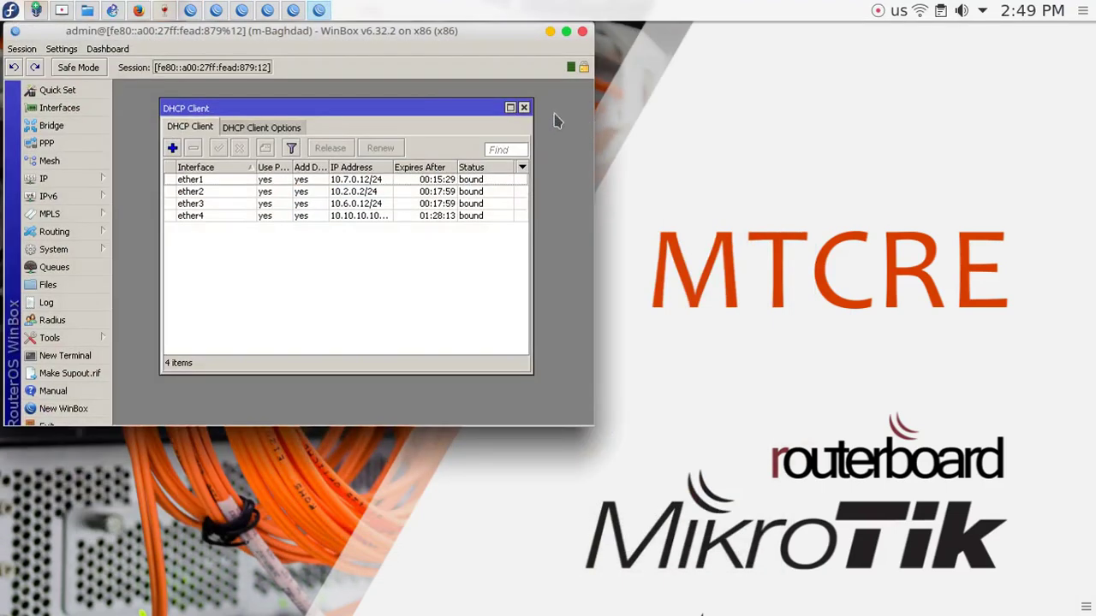
- Review the DHCP client window of the other m-Anbar session and the m-Mosul session, minimizing each
{"action": "left_click", "coordinate": [292, 10]}
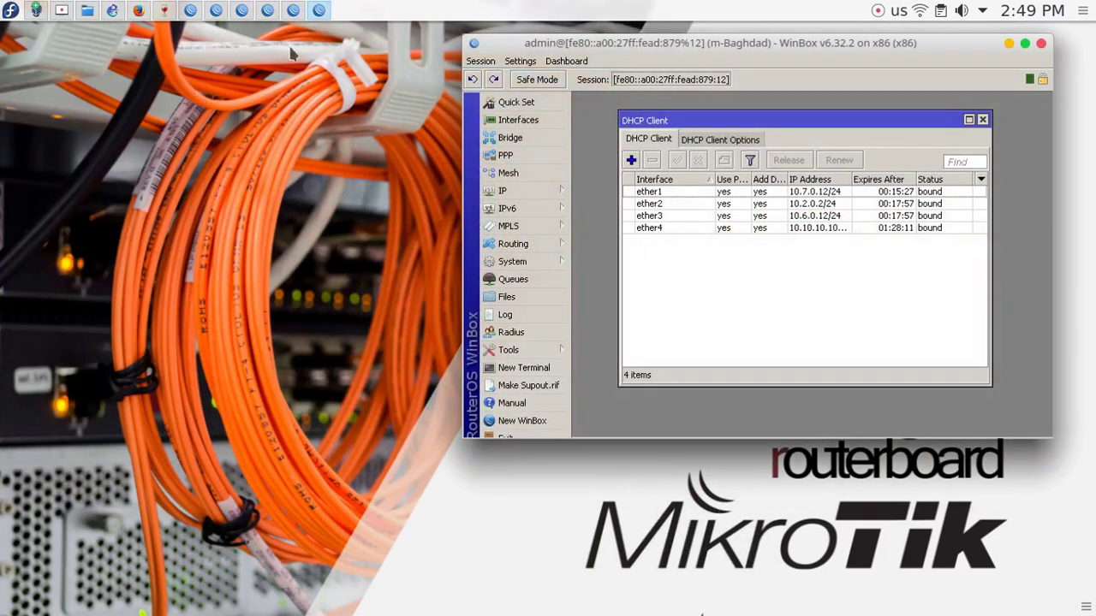
{"action": "left_click", "coordinate": [291, 10]}
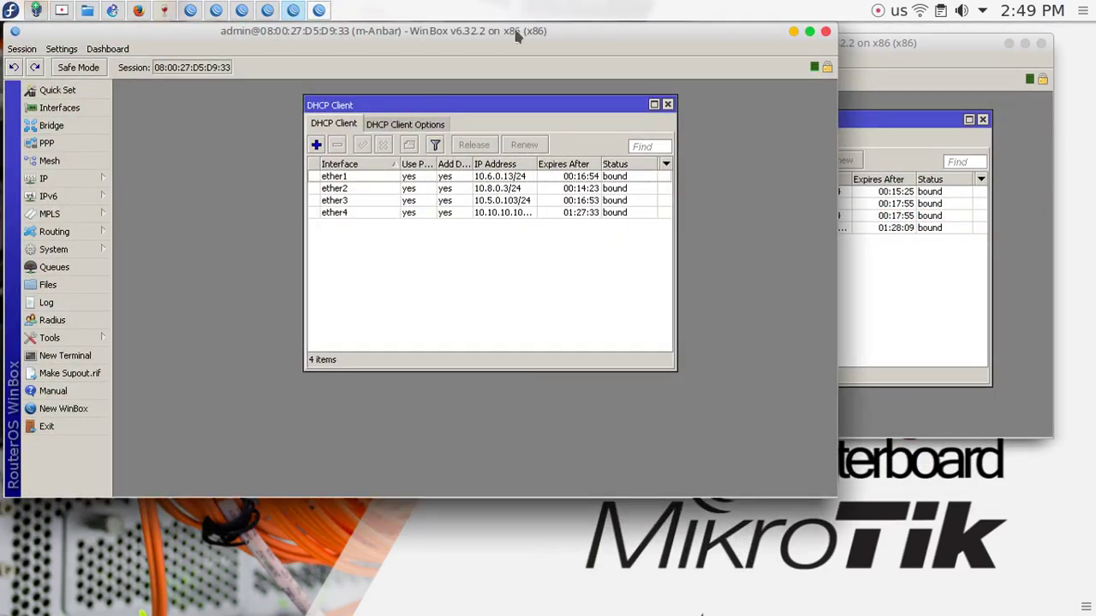
{"action": "left_click", "coordinate": [794, 32]}
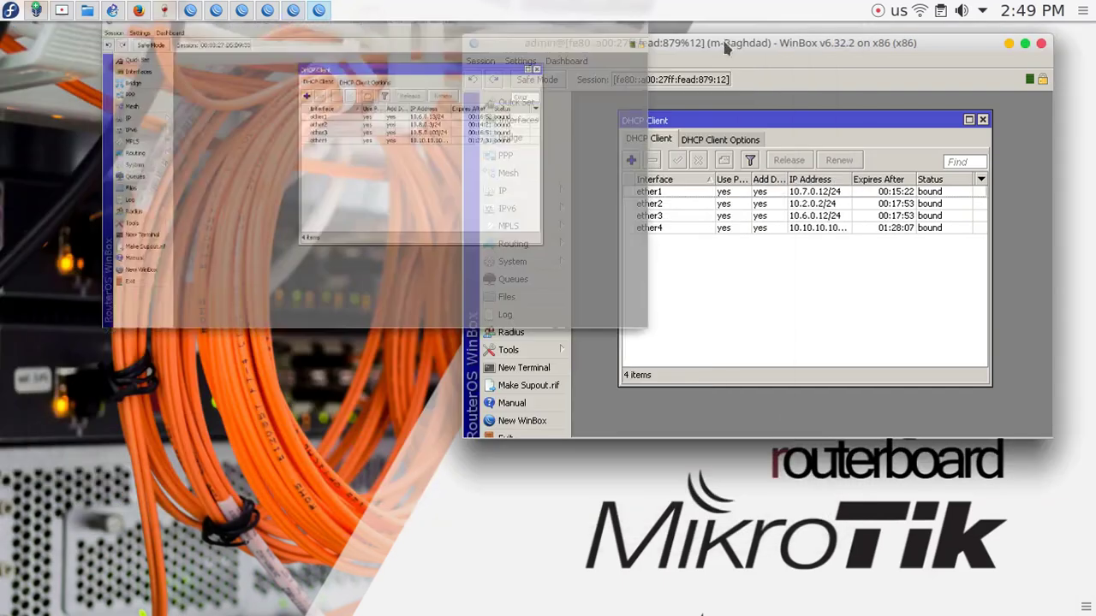
{"action": "left_click", "coordinate": [267, 10]}
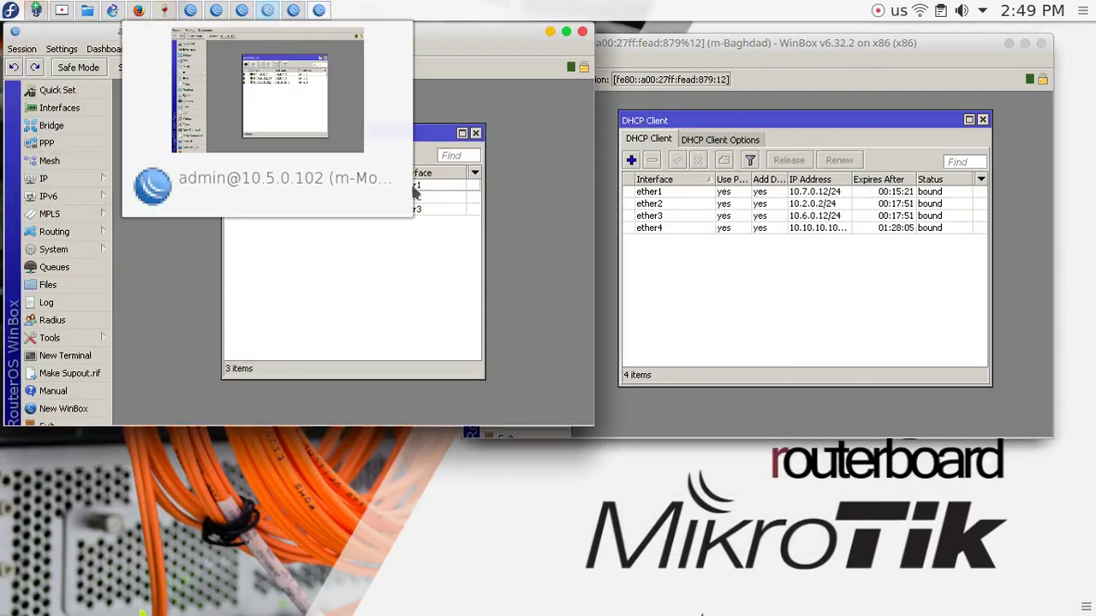
{"action": "left_click", "coordinate": [550, 31]}
- Bring up the m-Sulymania session and close the m-Anbar session connected through fe80::a00:27ff:fe39:1dbb
{"action": "left_click", "coordinate": [242, 11]}
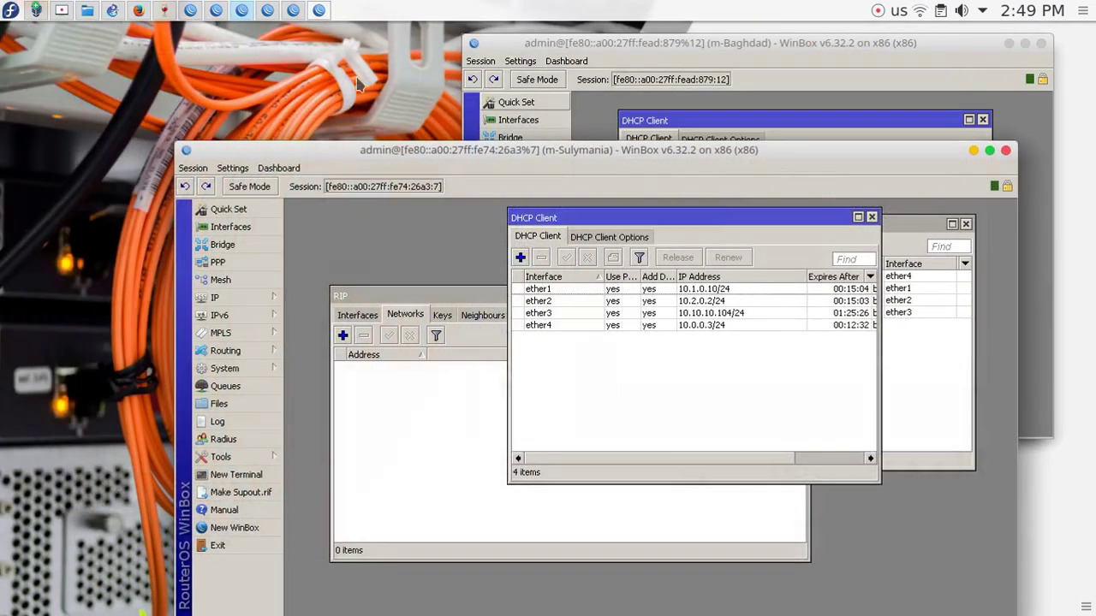
{"action": "left_click", "coordinate": [191, 10]}
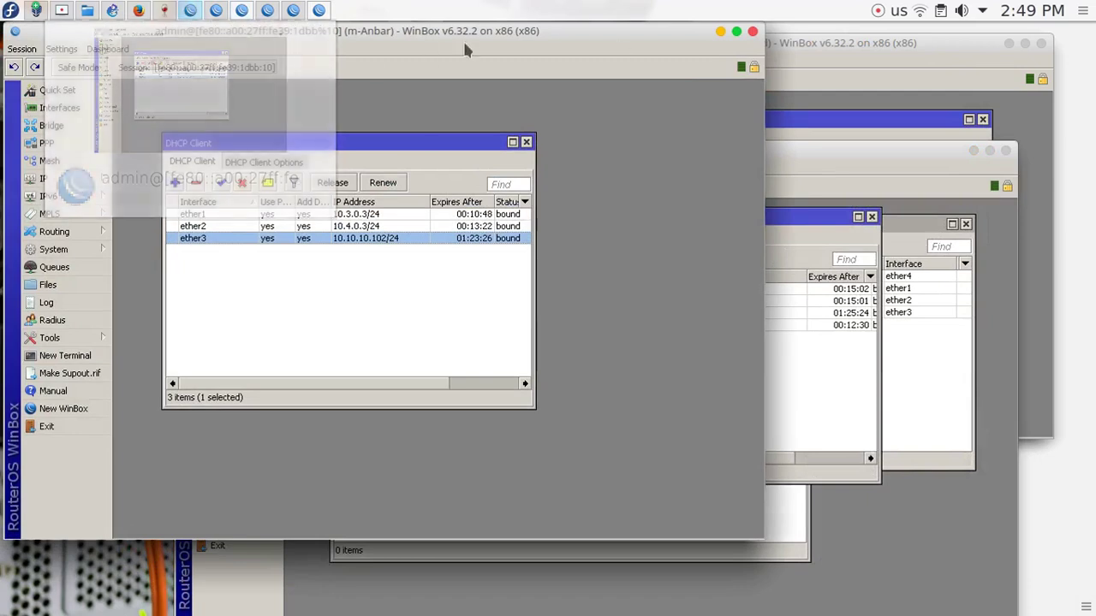
{"action": "left_click", "coordinate": [752, 31]}
- Switch to the Dolphin file manager and launch winbox.exe from the winbox folder
{"action": "left_click", "coordinate": [87, 10]}
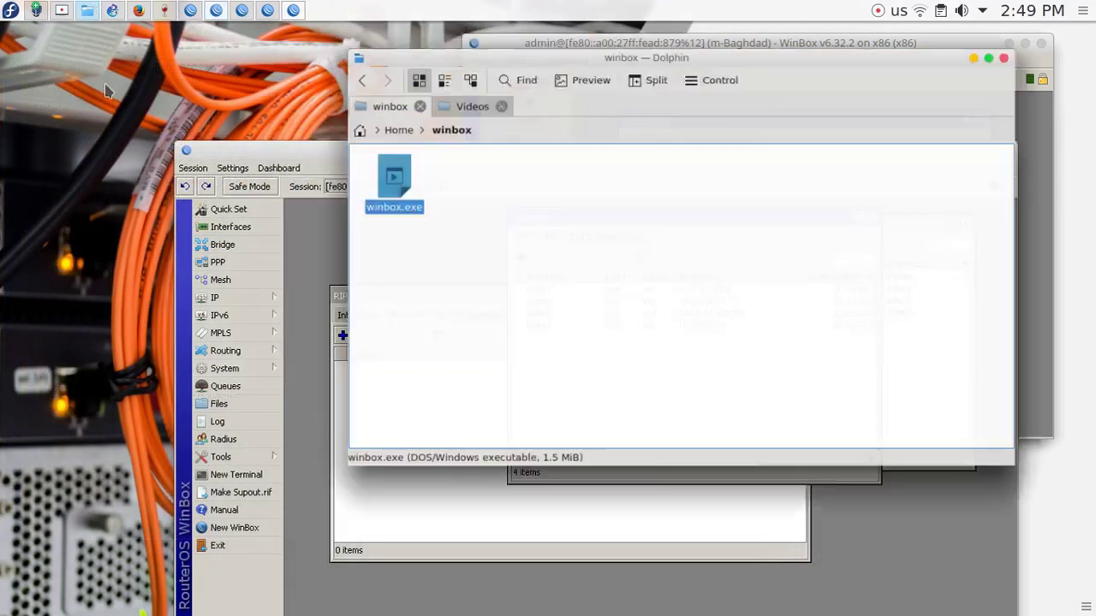
{"action": "key", "text": "Return"}
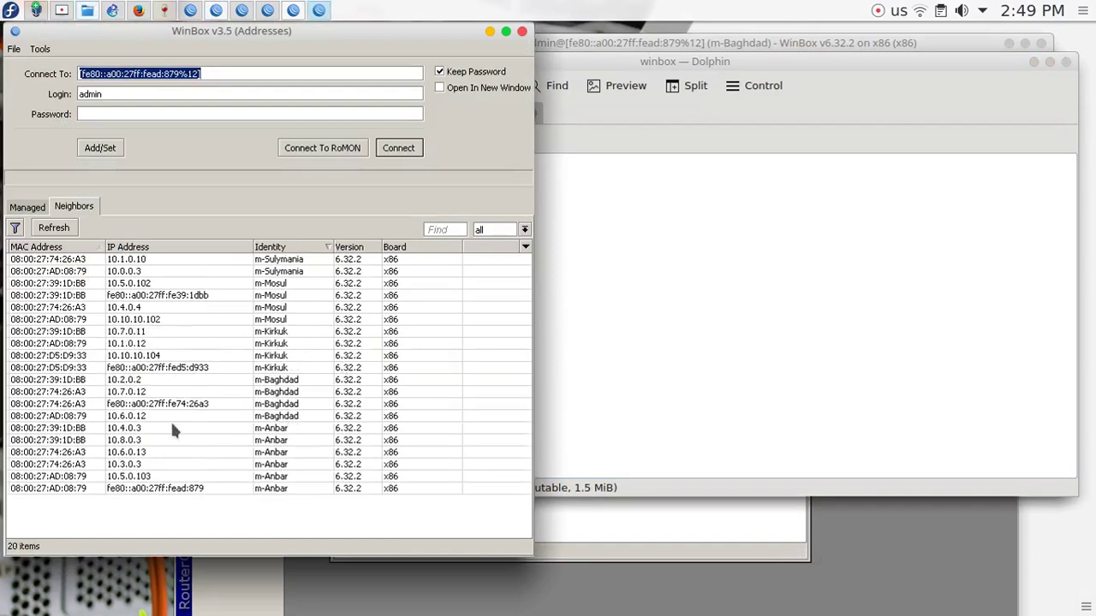
- Try to connect to the m-Kirkuk neighbor at 10.1.0.12, 10.7.0.11 and 10.10.10.104
{"action": "left_click", "coordinate": [190, 344]}
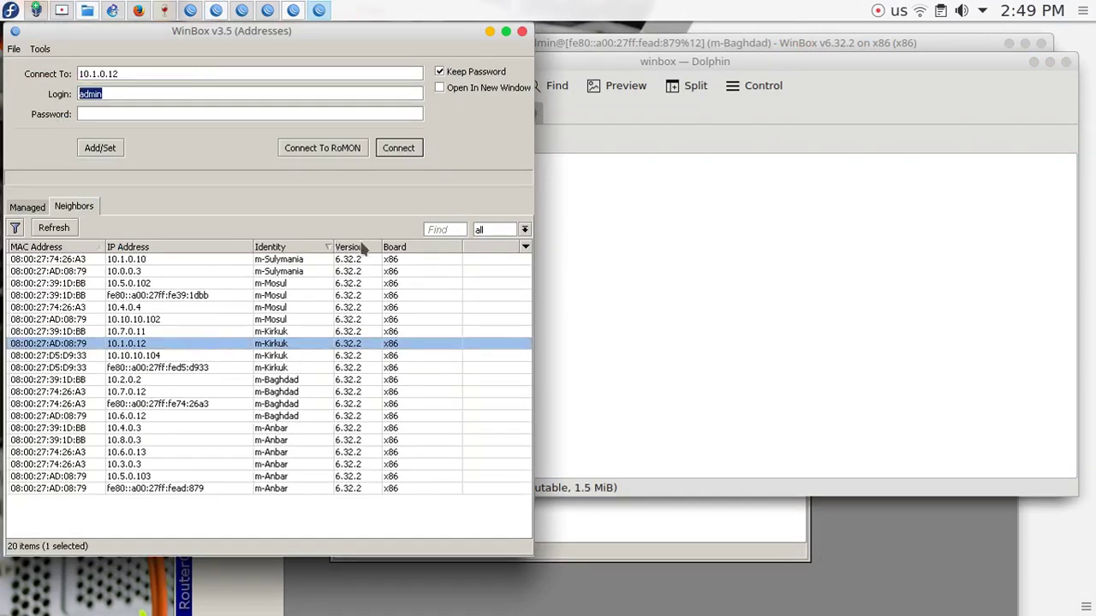
{"action": "left_click", "coordinate": [398, 147]}
{"action": "left_click", "coordinate": [382, 153]}
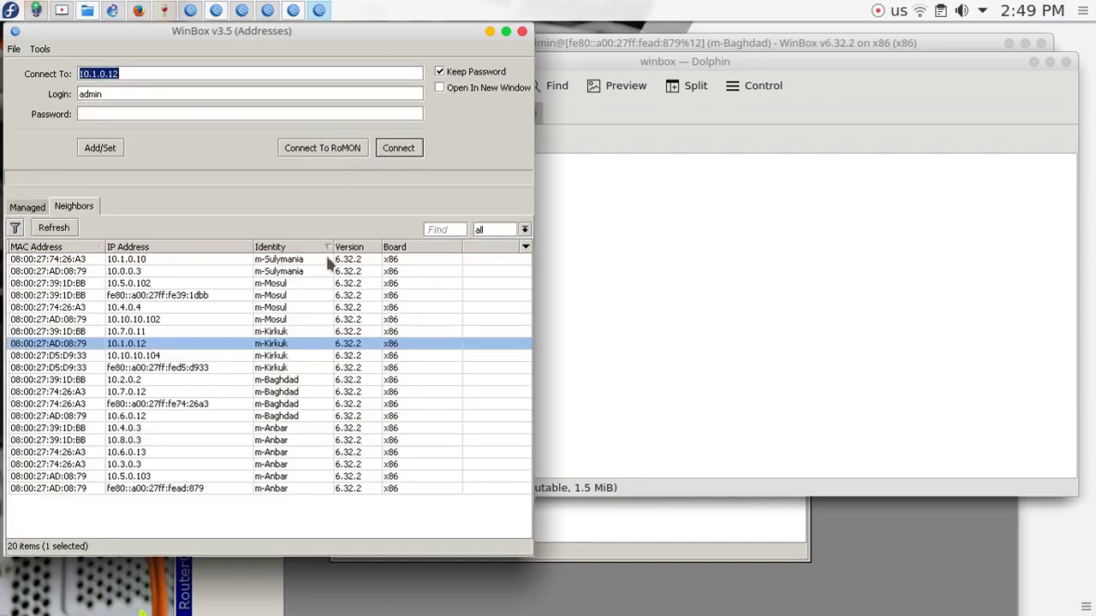
{"action": "left_click", "coordinate": [251, 333]}
{"action": "left_click", "coordinate": [389, 155]}
{"action": "left_click", "coordinate": [399, 149]}
{"action": "left_click", "coordinate": [275, 357]}
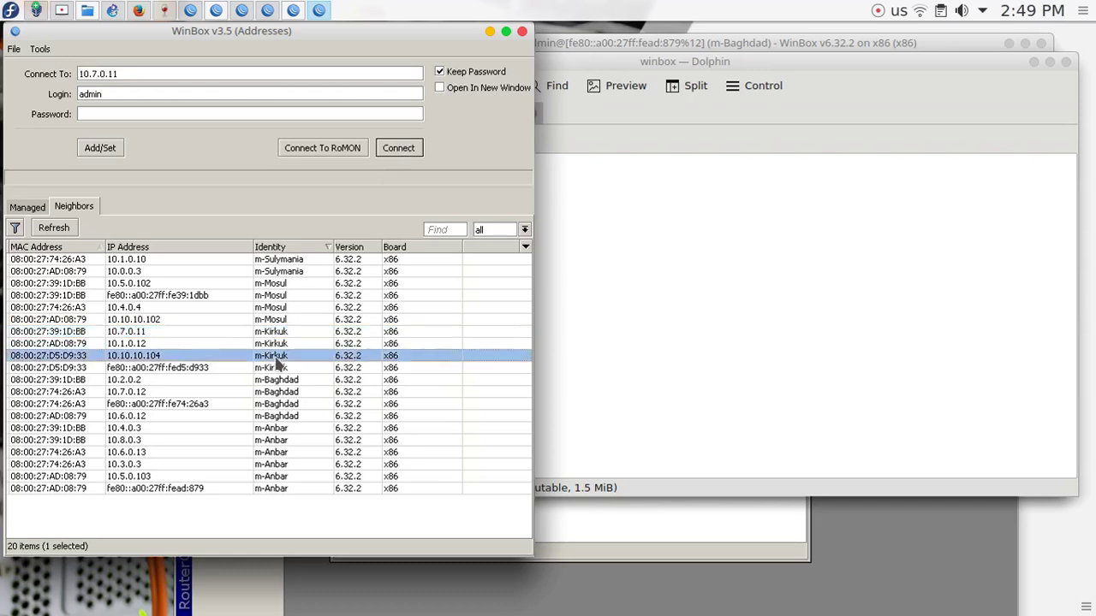
{"action": "left_click", "coordinate": [398, 149]}
- Connect to the m-Kirkuk neighbor at fe80::a00:27ff:fed5:d933 and bring its session window to the front, slightly lower on the desktop
{"action": "left_click", "coordinate": [296, 368]}
{"action": "left_click", "coordinate": [398, 148]}
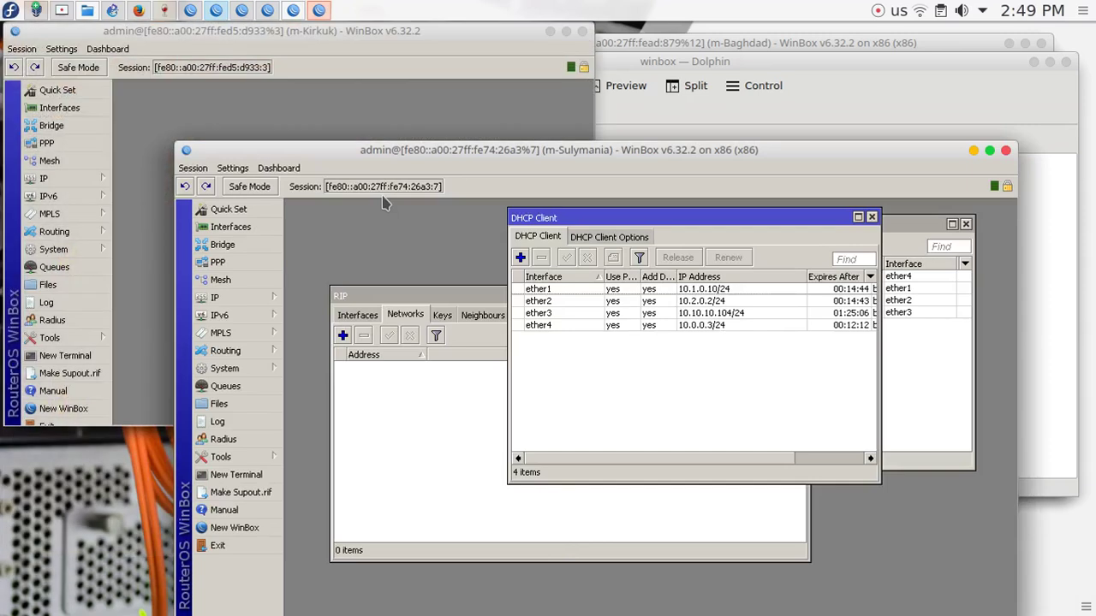
{"action": "left_click", "coordinate": [304, 31]}
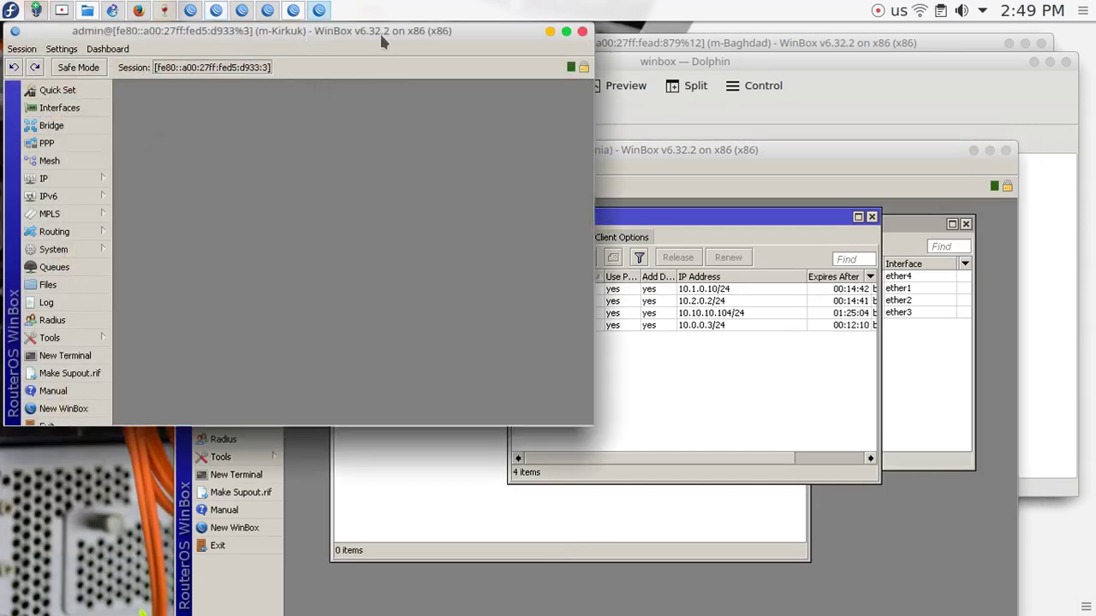
{"action": "left_click_drag", "start_coordinate": [380, 31], "coordinate": [394, 101]}
- Open the IP DHCP client list on m-Kirkuk and compare its ether1, ether2 and ether3 addresses with the GNS3 topology
{"action": "mouse_move", "coordinate": [110, 265]}
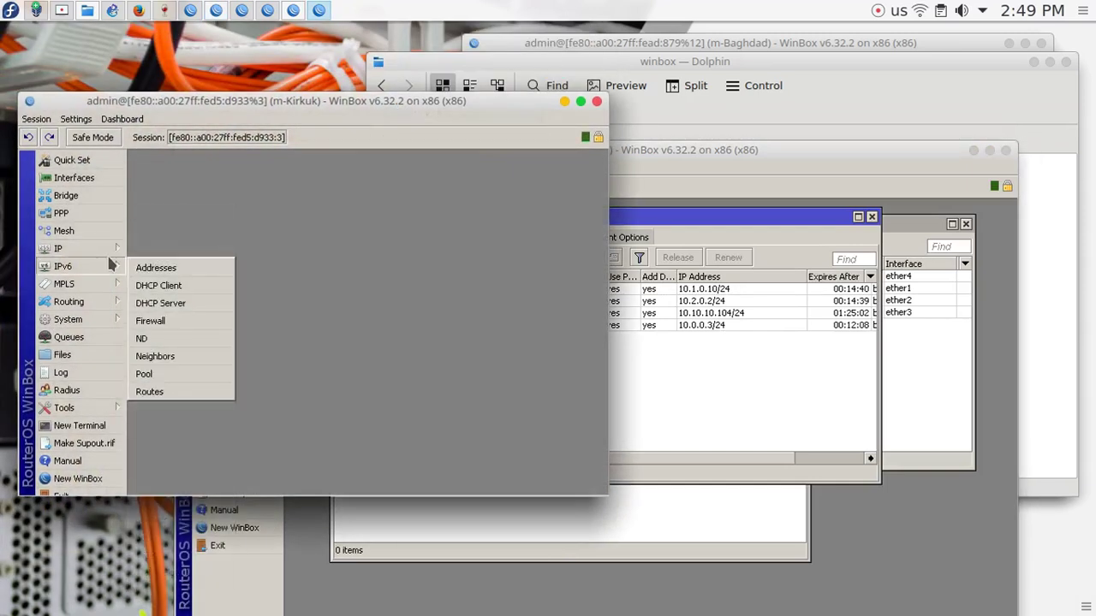
{"action": "left_click", "coordinate": [163, 272]}
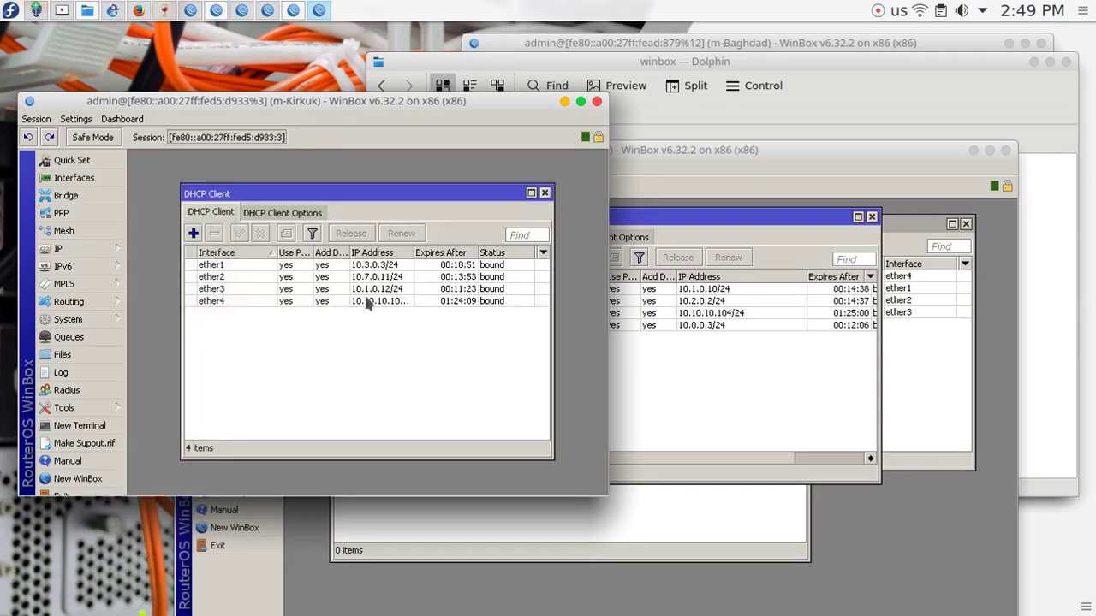
{"action": "left_click", "coordinate": [375, 266]}
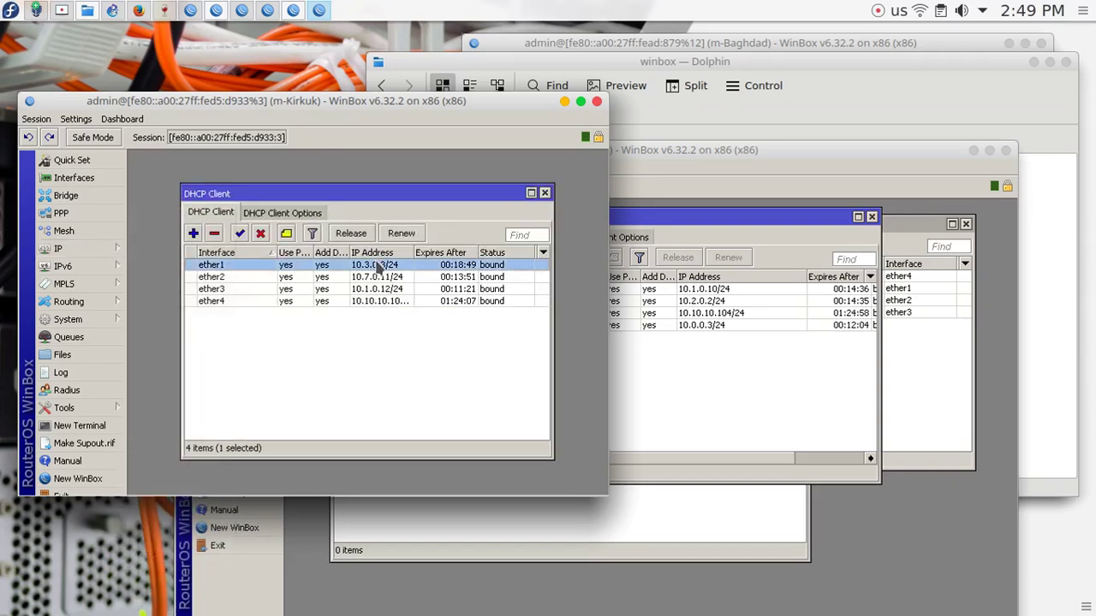
{"action": "left_click", "coordinate": [382, 290]}
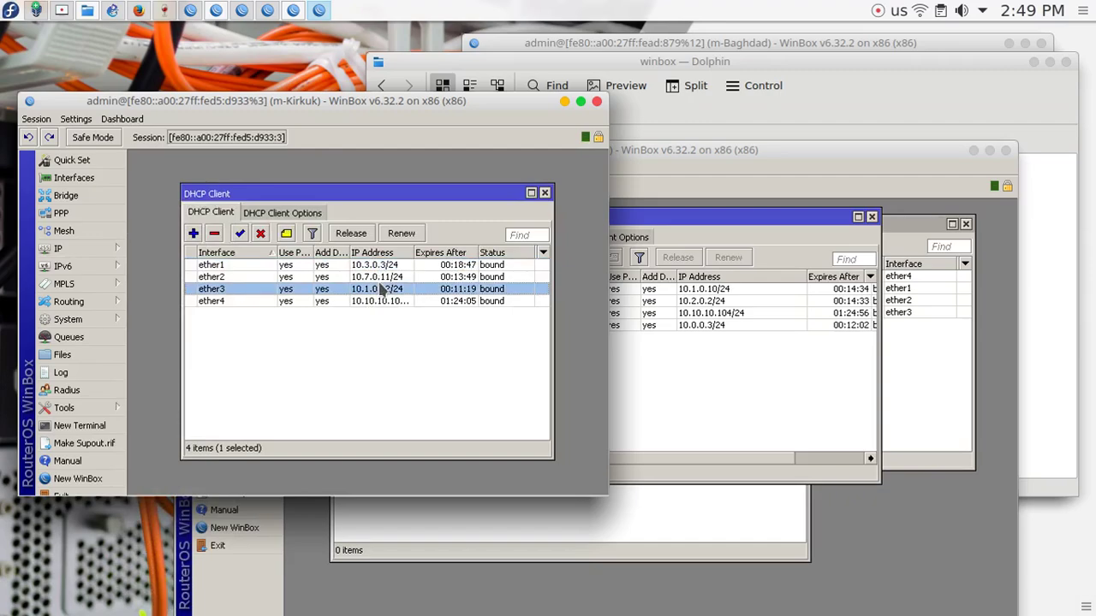
{"action": "left_click", "coordinate": [380, 277]}
{"action": "left_click", "coordinate": [112, 10]}
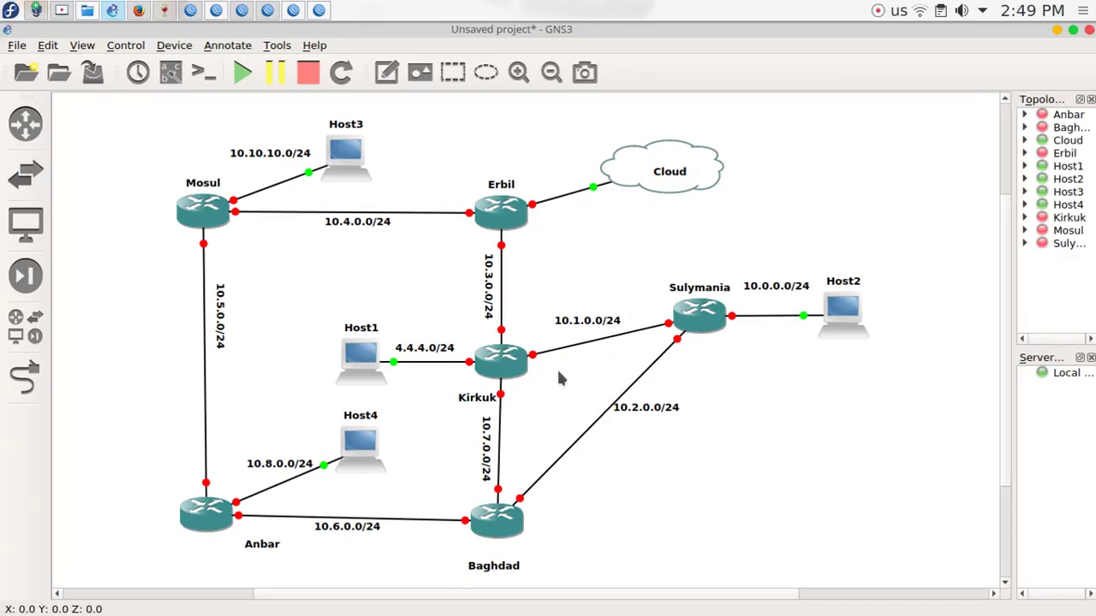
{"action": "left_click", "coordinate": [113, 10]}
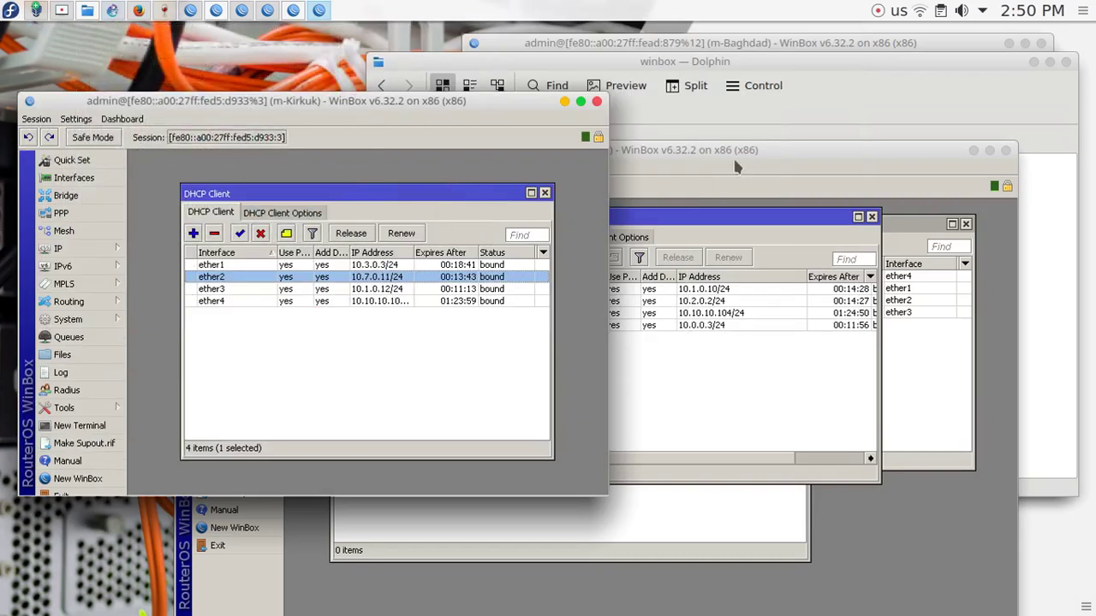
- Minimize the Dolphin window and arrange the m-Sulymania session in front, between the m-Kirkuk and m-Baghdad windows
{"action": "left_click", "coordinate": [702, 75]}
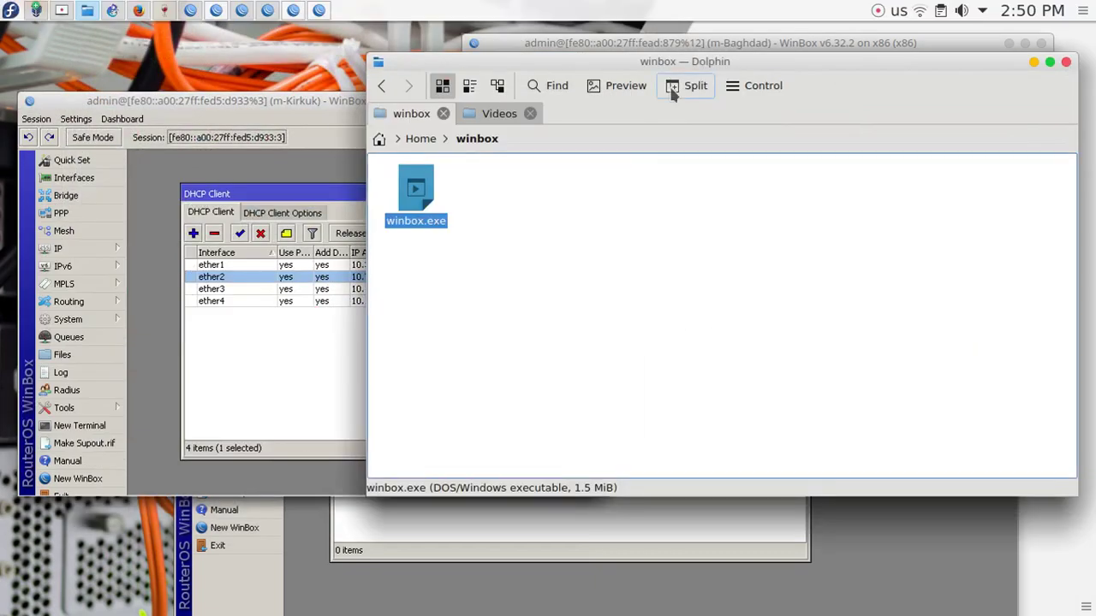
{"action": "left_click", "coordinate": [1032, 64]}
{"action": "left_click_drag", "start_coordinate": [740, 151], "coordinate": [655, 139]}
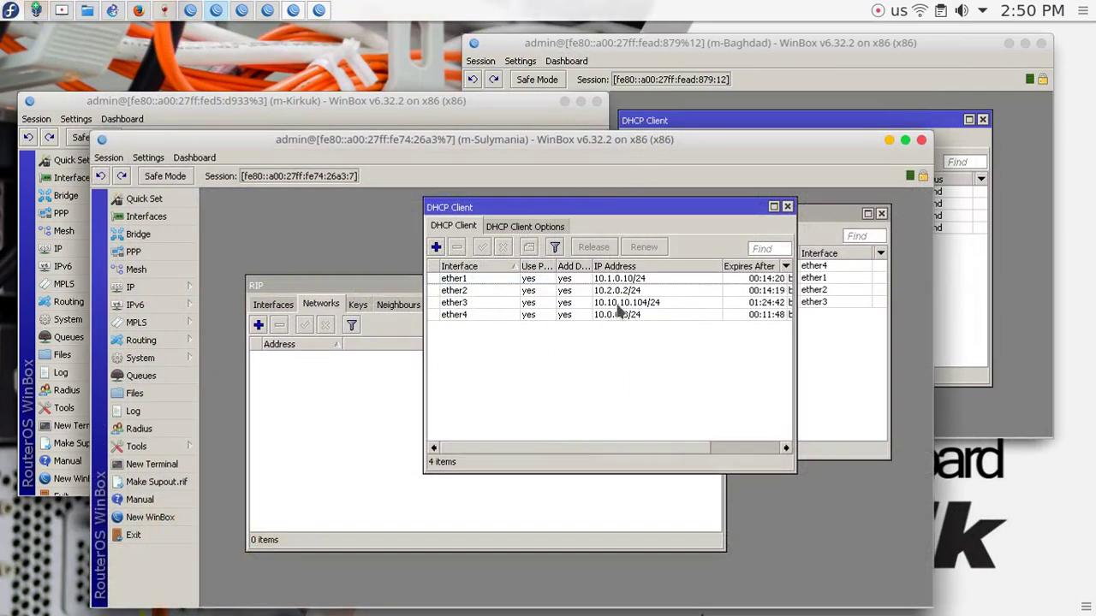
- Check the Sulymania links in the GNS3 topology against the m-Baghdad DHCP client list, and return to the m-Sulymania session
{"action": "left_click", "coordinate": [112, 10]}
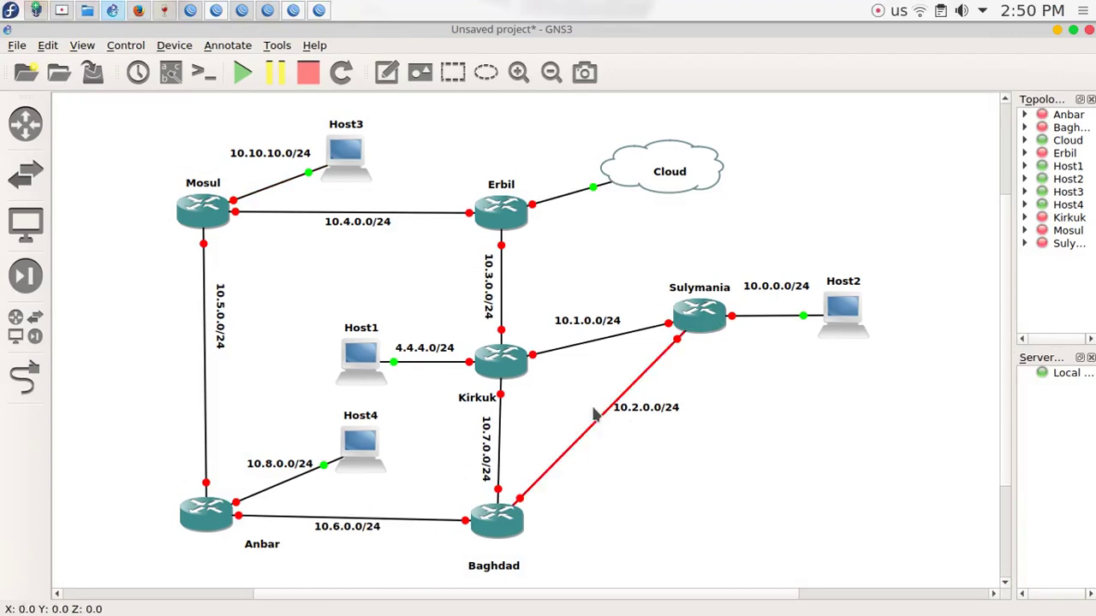
{"action": "left_click", "coordinate": [112, 10]}
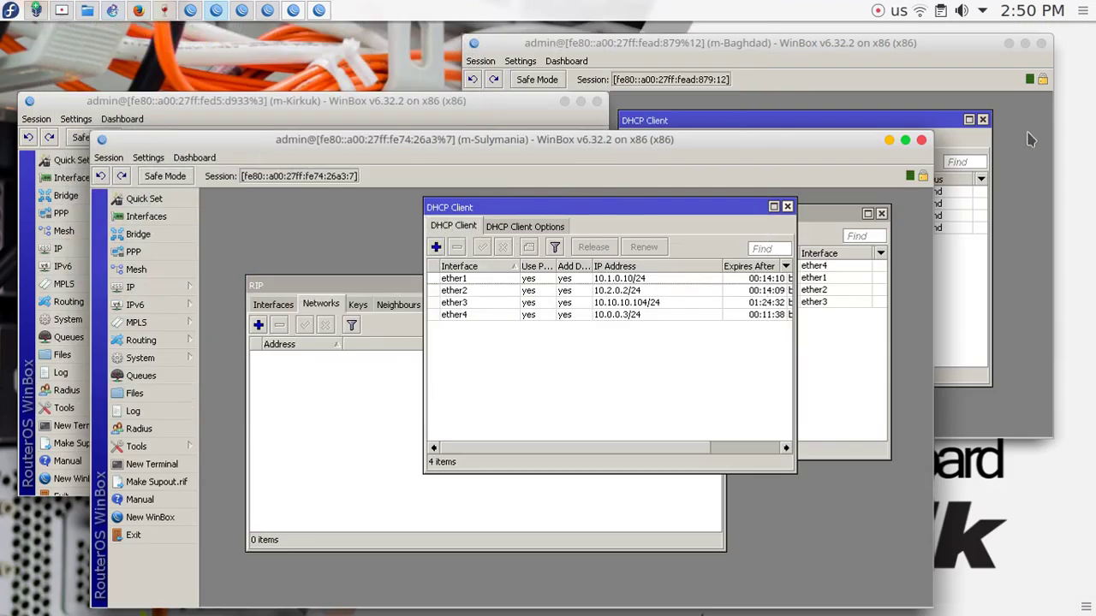
{"action": "left_click", "coordinate": [866, 222]}
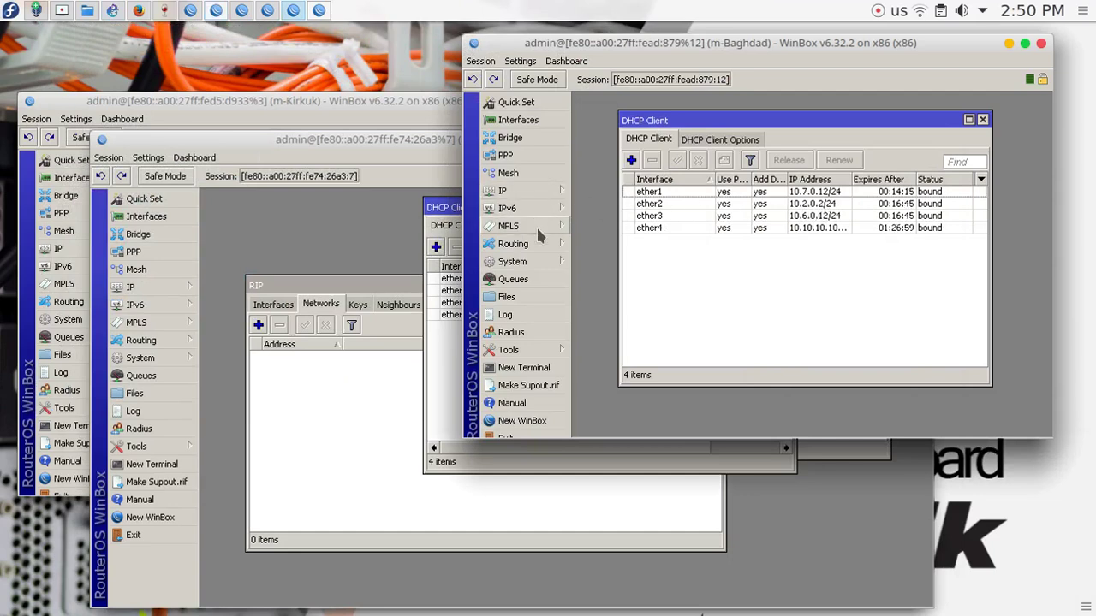
{"action": "left_click_drag", "start_coordinate": [503, 137], "coordinate": [503, 91]}
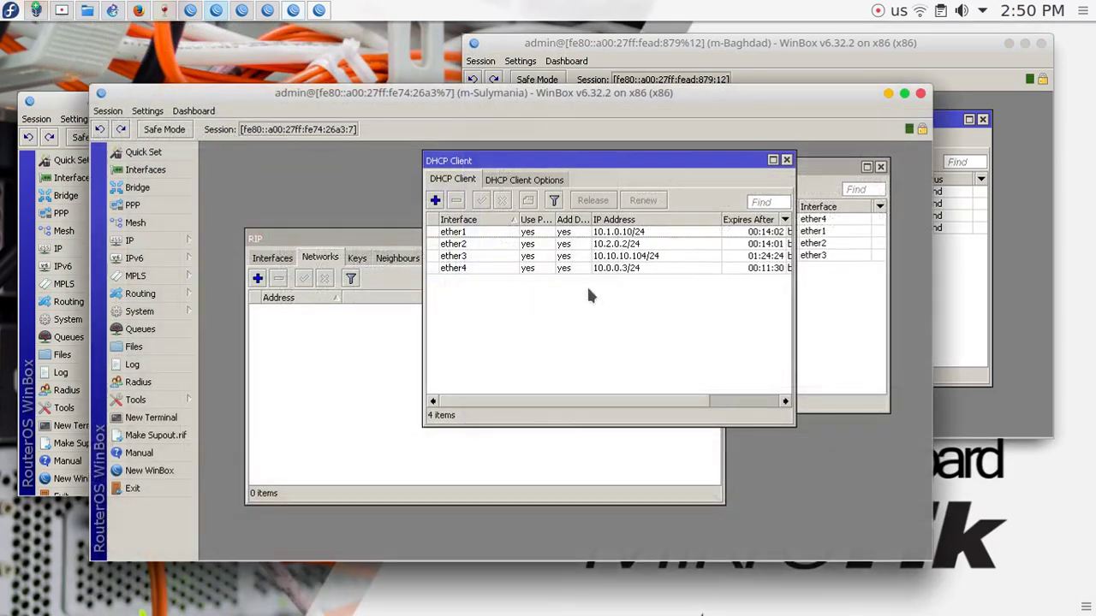
- Open the OSPF routing settings on m-Sulymania and show the list of OSPF instances
{"action": "left_click", "coordinate": [158, 295]}
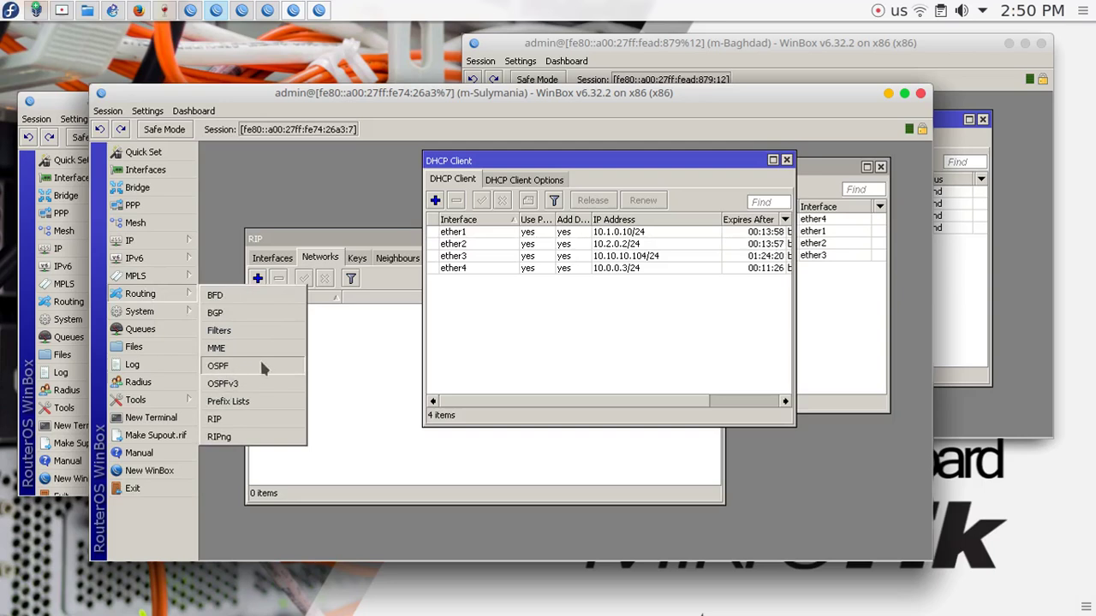
{"action": "left_click", "coordinate": [263, 367]}
{"action": "left_click_drag", "start_coordinate": [465, 227], "coordinate": [459, 249]}
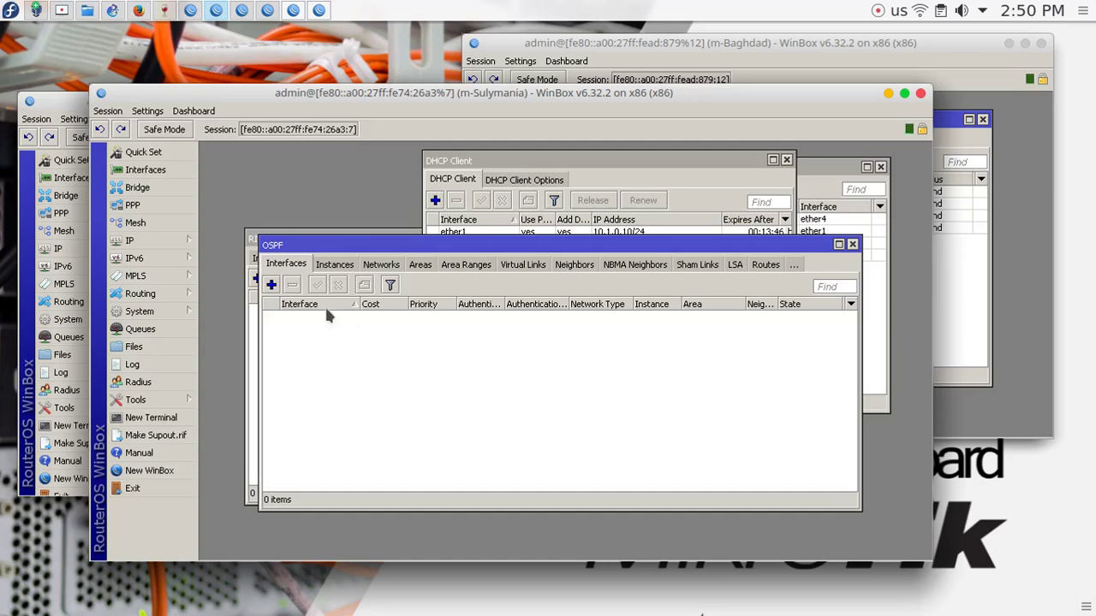
{"action": "left_click", "coordinate": [335, 265]}
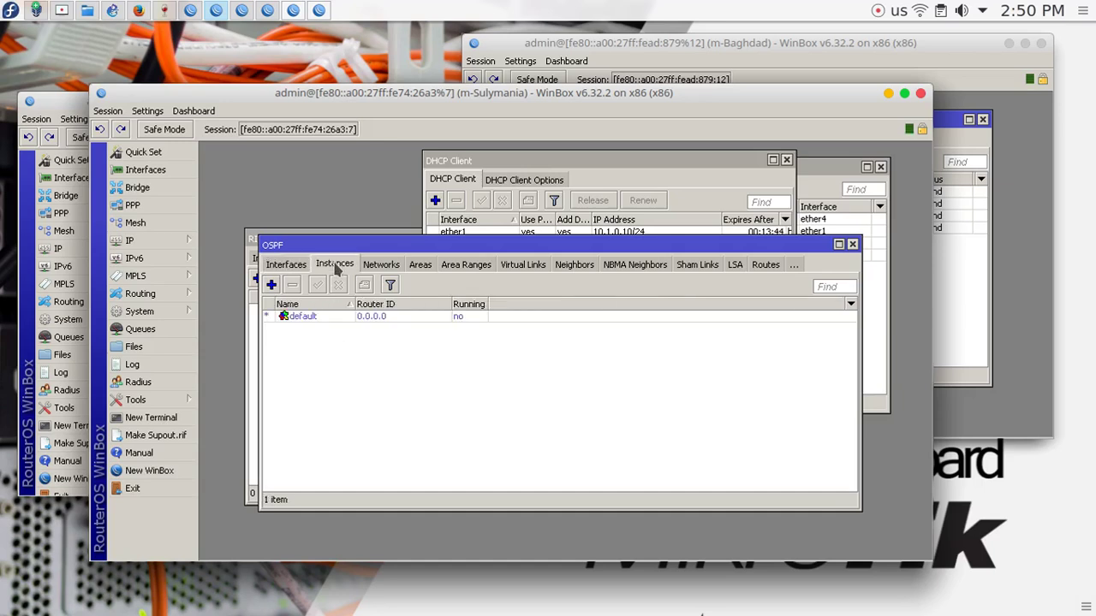
- Inspect the settings of the default OSPF instance on m-Sulymania, close them unchanged and show the OSPF networks list
{"action": "left_click", "coordinate": [399, 316]}
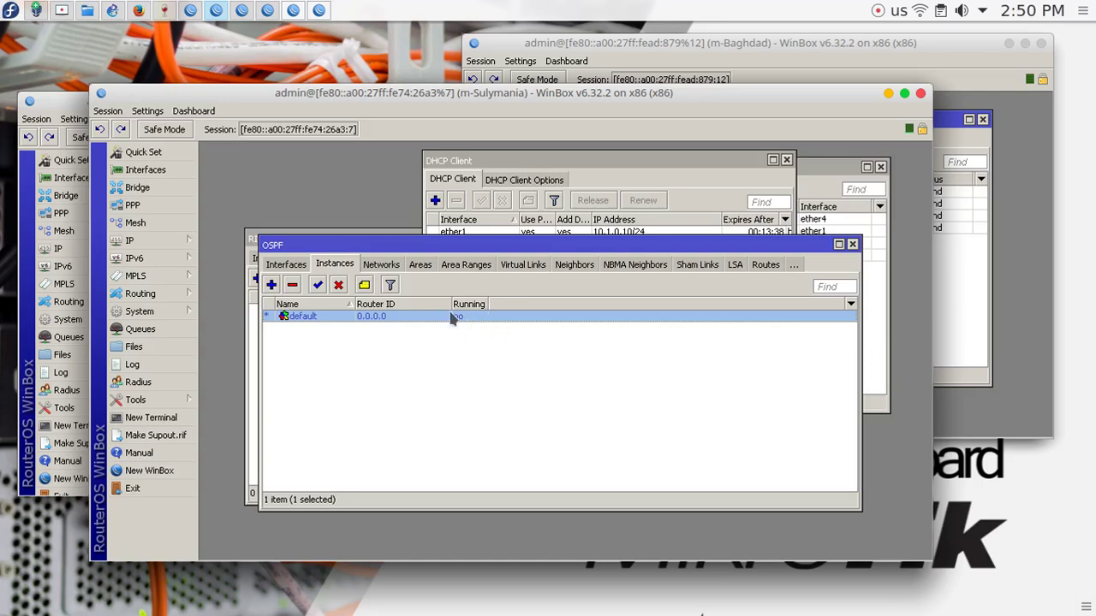
{"action": "left_click", "coordinate": [381, 265]}
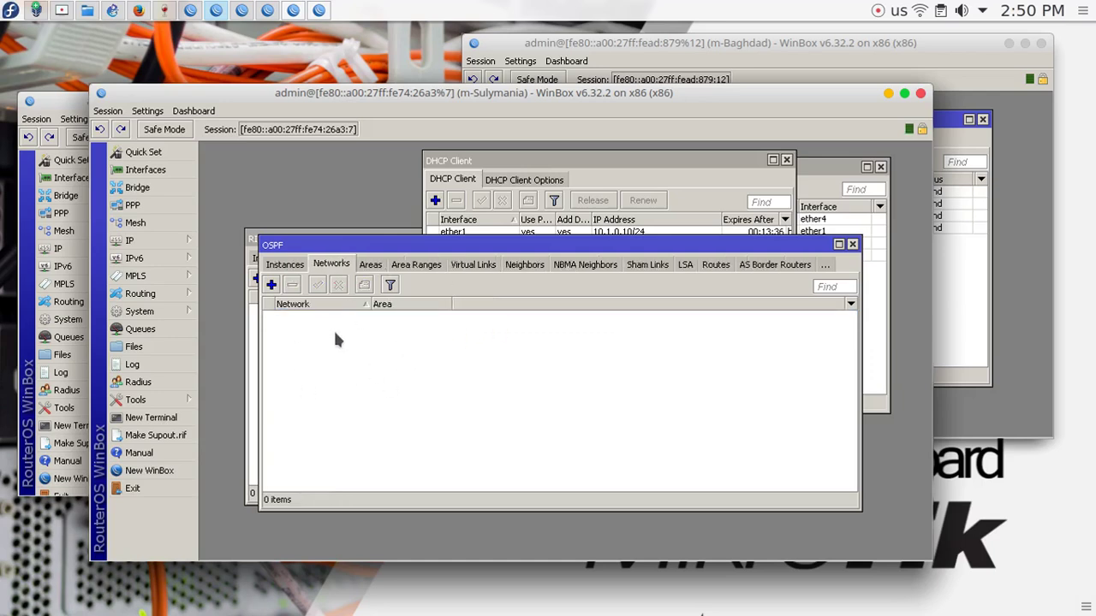
{"action": "left_click", "coordinate": [290, 265]}
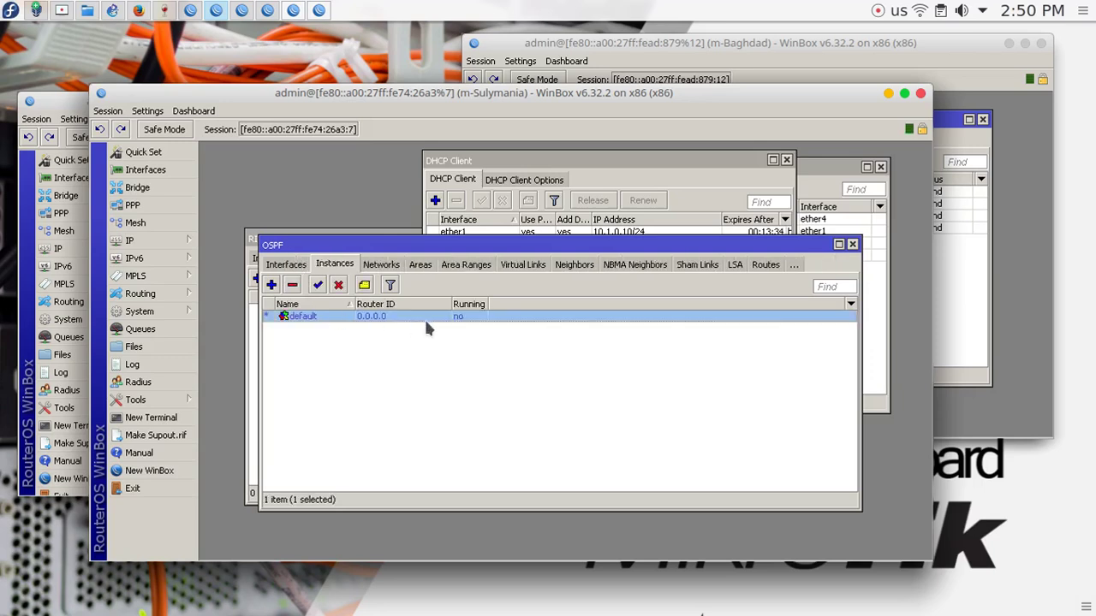
{"action": "double_click", "coordinate": [326, 317]}
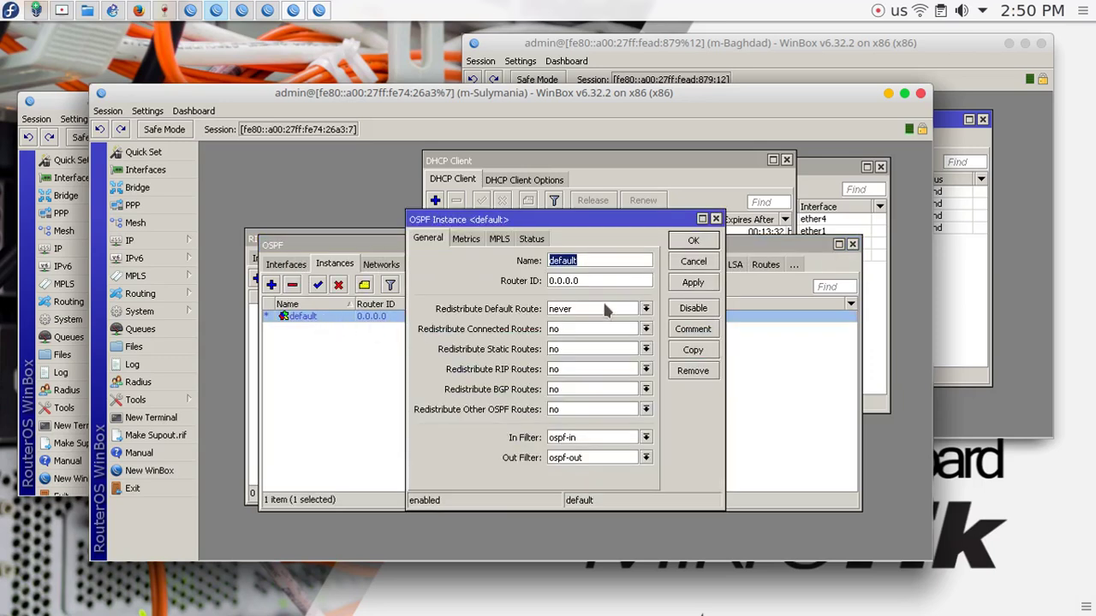
{"action": "left_click", "coordinate": [716, 219]}
{"action": "left_click", "coordinate": [382, 265]}
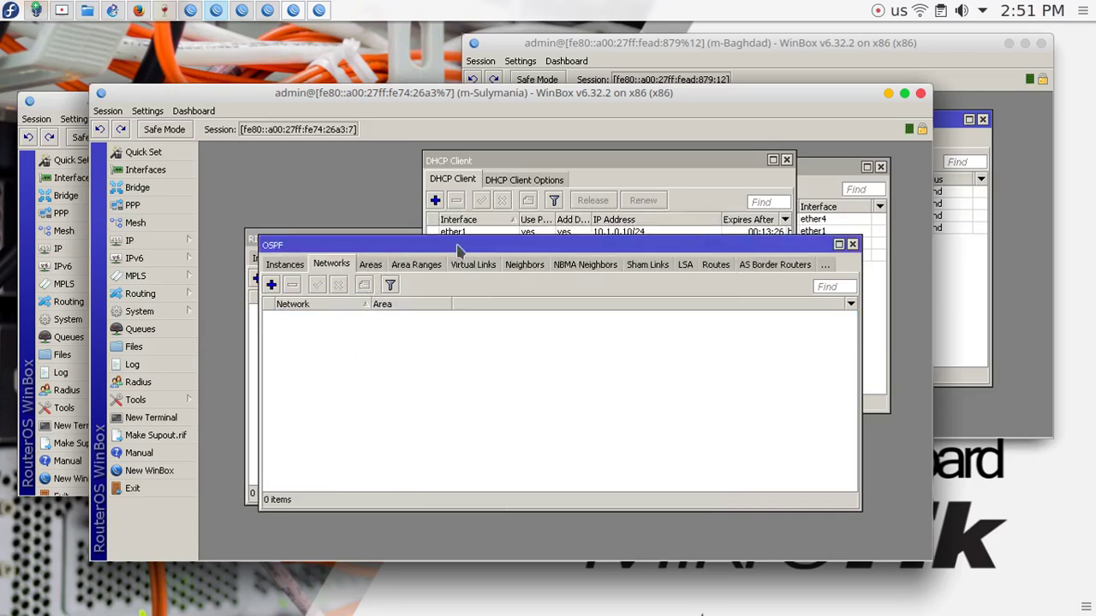
- Show the OSPF areas and examine the backbone area's name and area ID, then cancel without changing anything
{"action": "left_click_drag", "start_coordinate": [456, 249], "coordinate": [516, 270]}
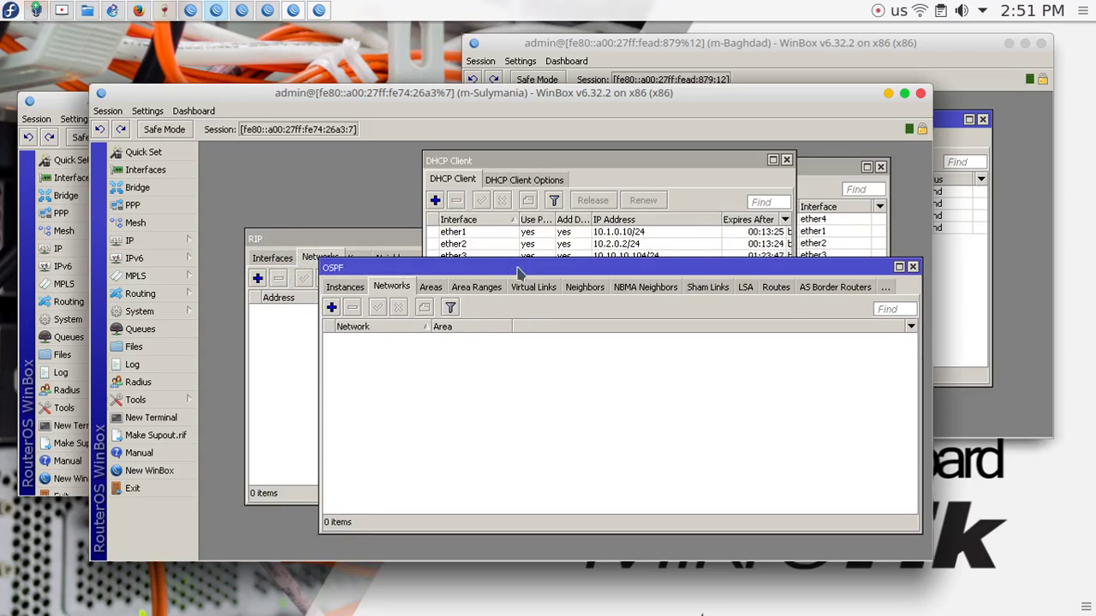
{"action": "left_click", "coordinate": [432, 291]}
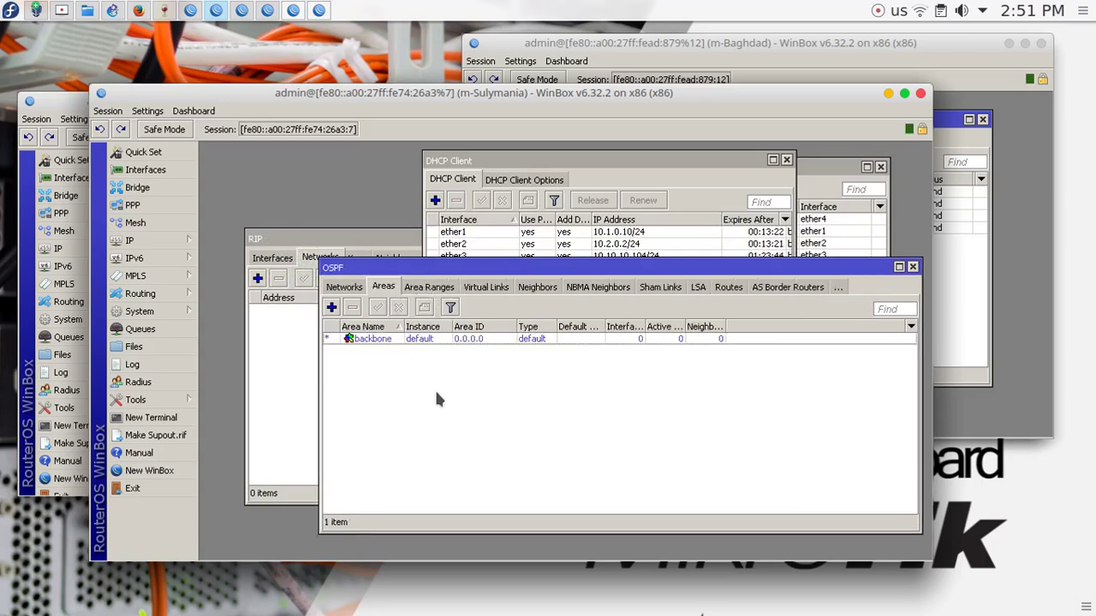
{"action": "left_click", "coordinate": [436, 341]}
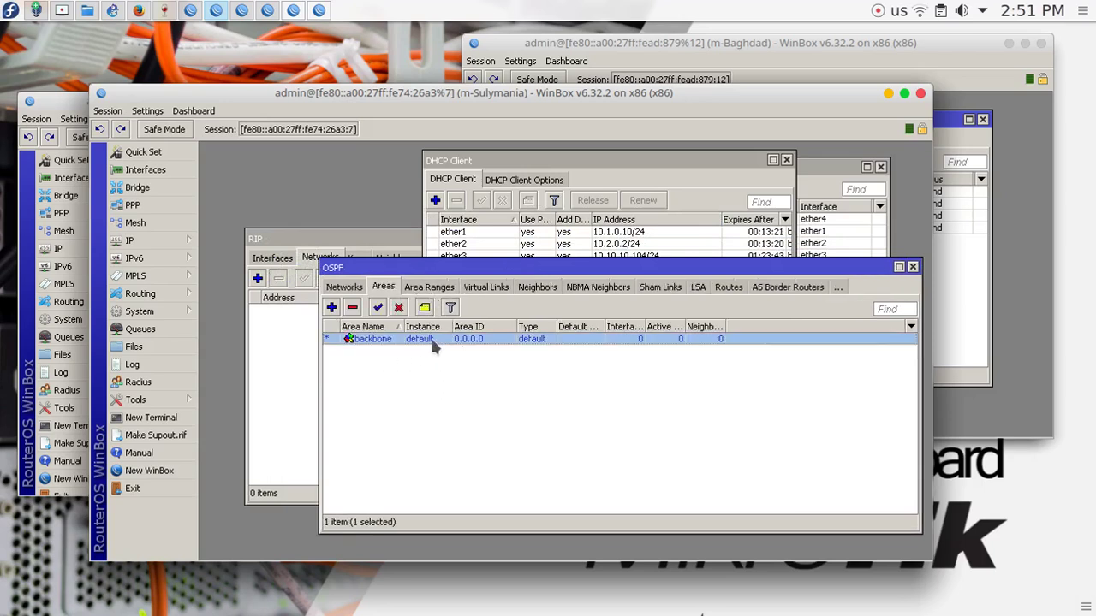
{"action": "double_click", "coordinate": [492, 343]}
{"action": "left_click_drag", "start_coordinate": [558, 289], "coordinate": [527, 288]}
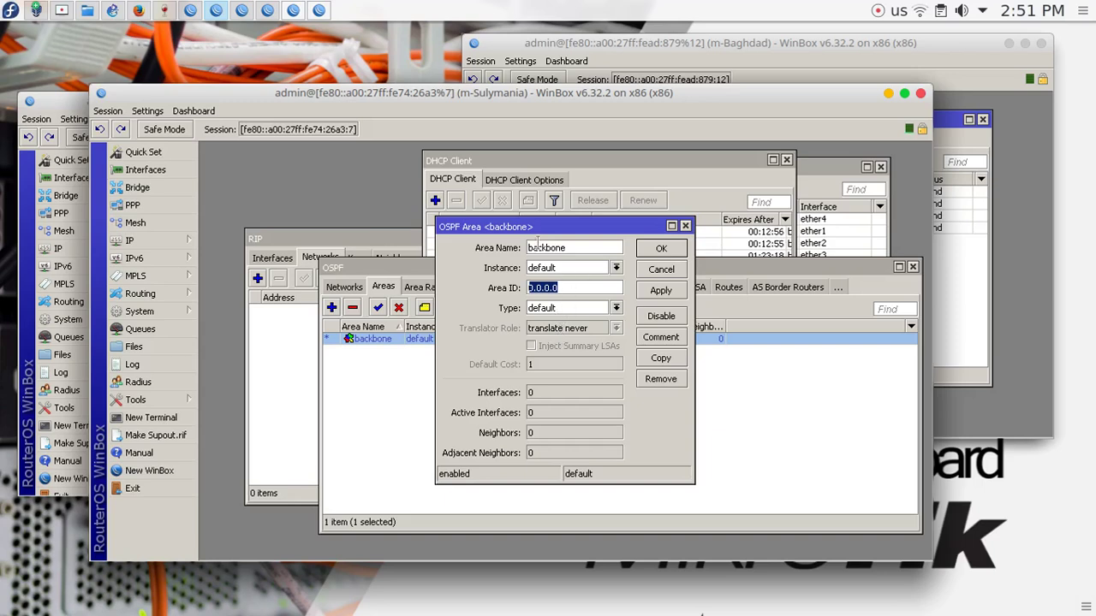
{"action": "left_click_drag", "start_coordinate": [583, 244], "coordinate": [446, 247]}
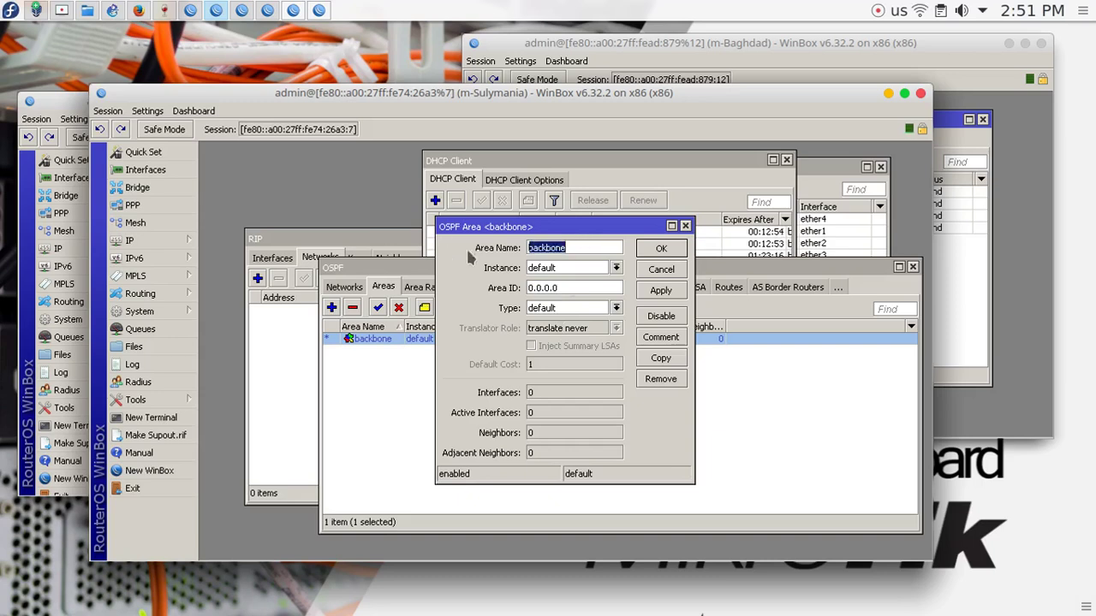
{"action": "left_click", "coordinate": [657, 270]}
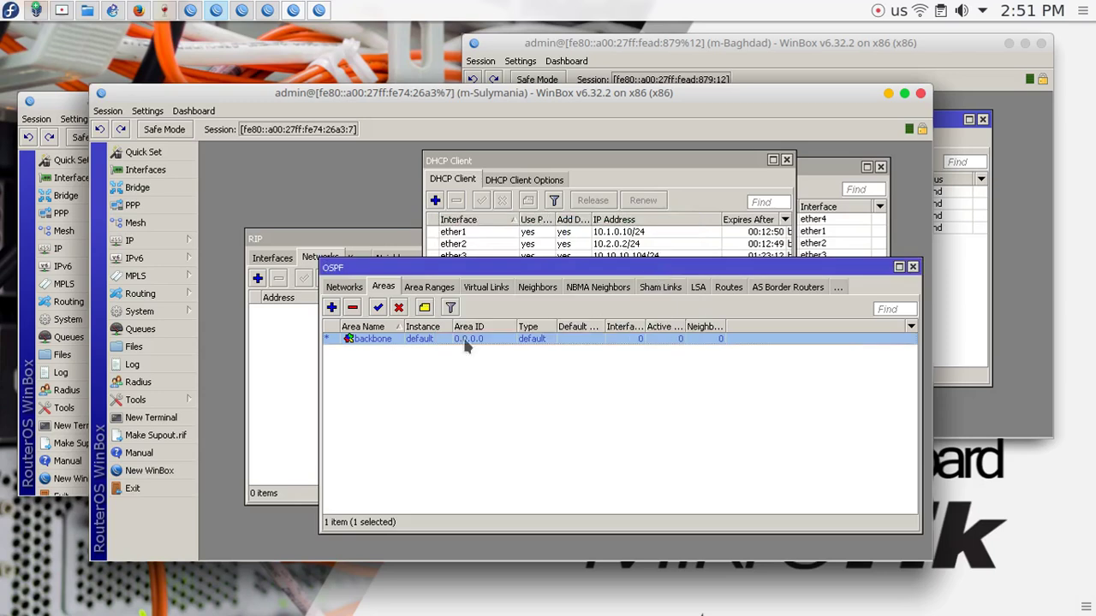
- Close the RIP window behind the OSPF area ranges and widen the OSPF window until all its tabs fit
{"action": "left_click", "coordinate": [429, 288]}
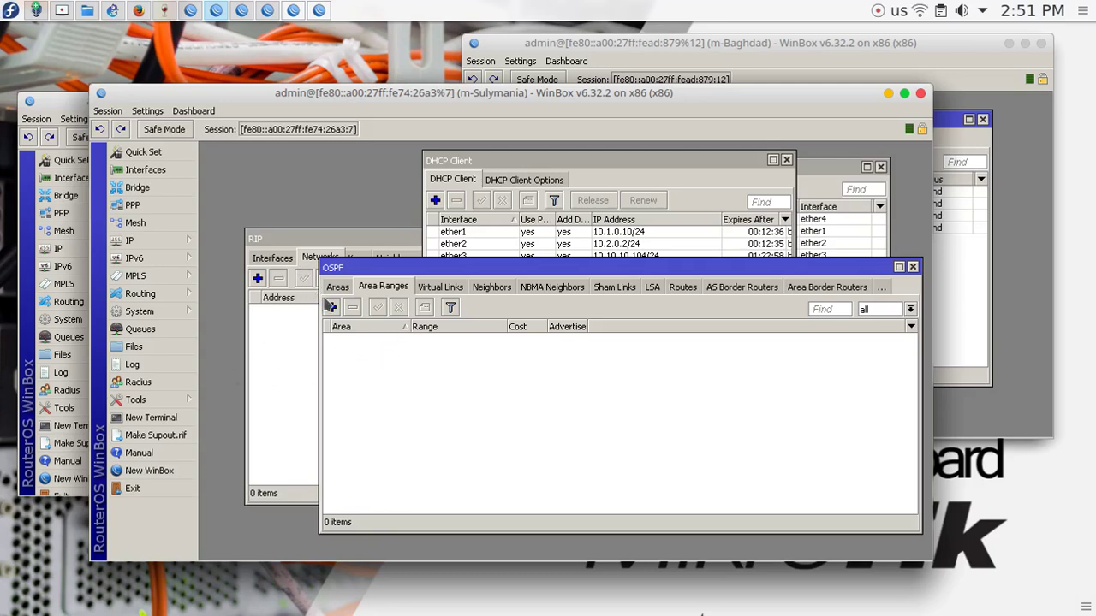
{"action": "left_click", "coordinate": [270, 248]}
{"action": "left_click", "coordinate": [729, 282]}
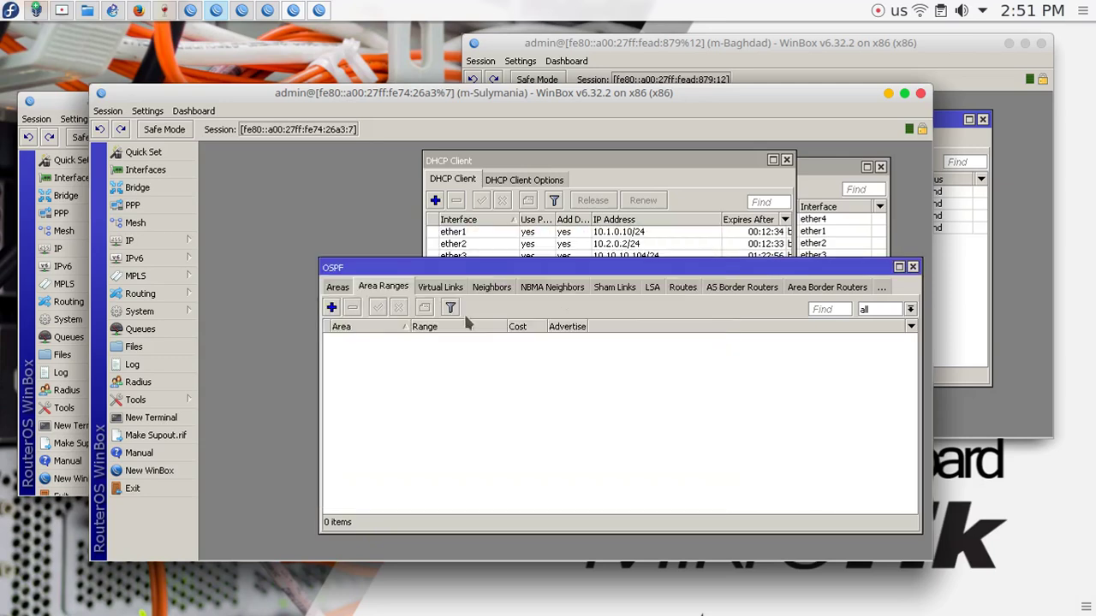
{"action": "left_click_drag", "start_coordinate": [321, 348], "coordinate": [200, 348]}
{"action": "left_click", "coordinate": [282, 287]}
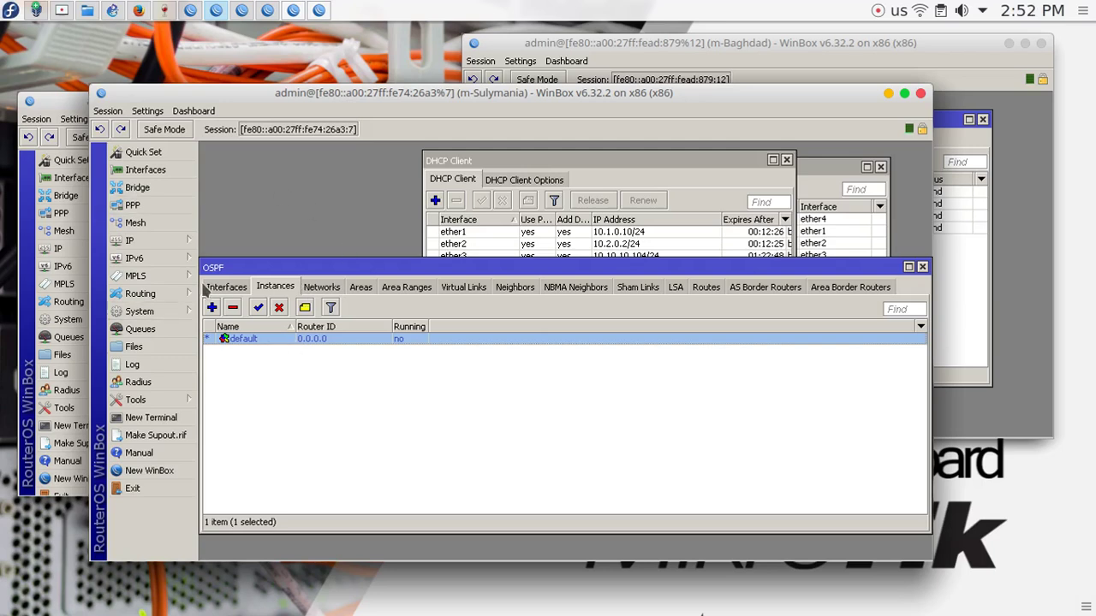
- Start a new OSPF network entry on m-Sulymania and check the areas available for it, keeping backbone
{"action": "left_click", "coordinate": [321, 286]}
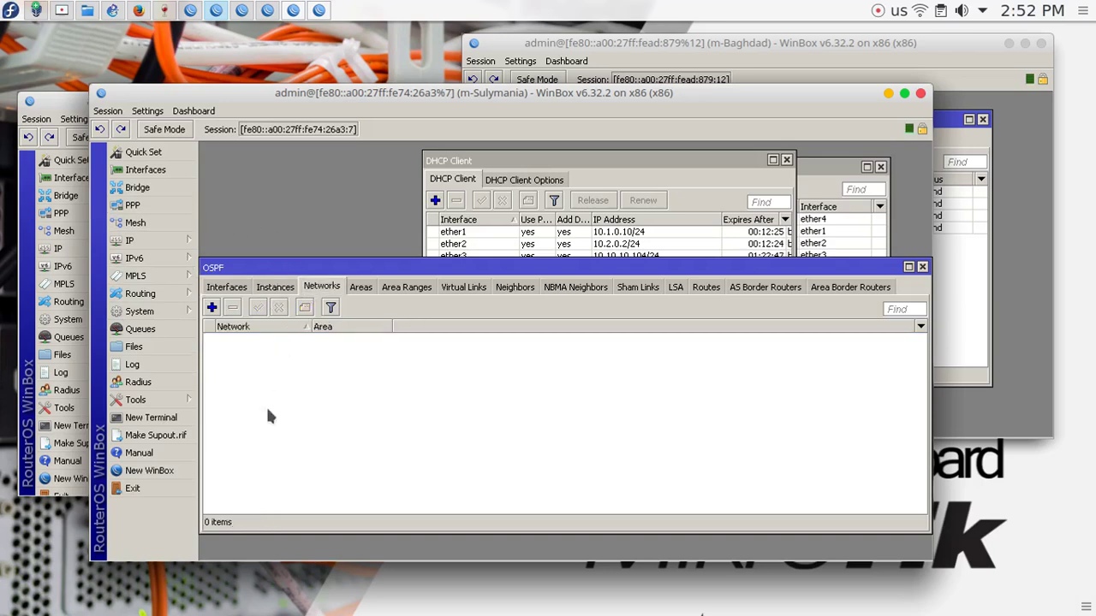
{"action": "left_click", "coordinate": [211, 308]}
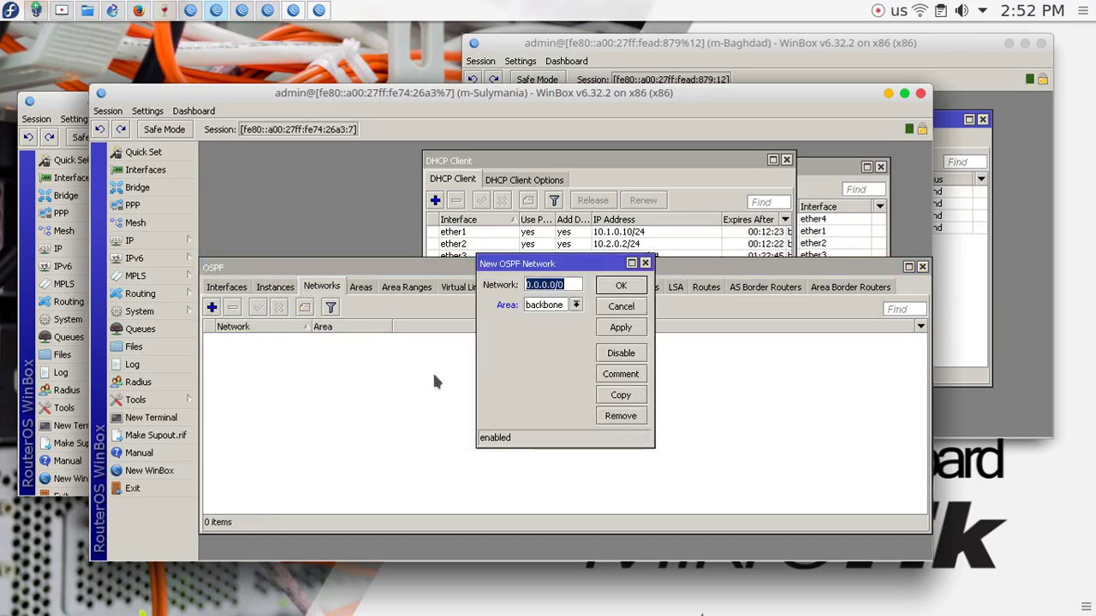
{"action": "left_click", "coordinate": [543, 305]}
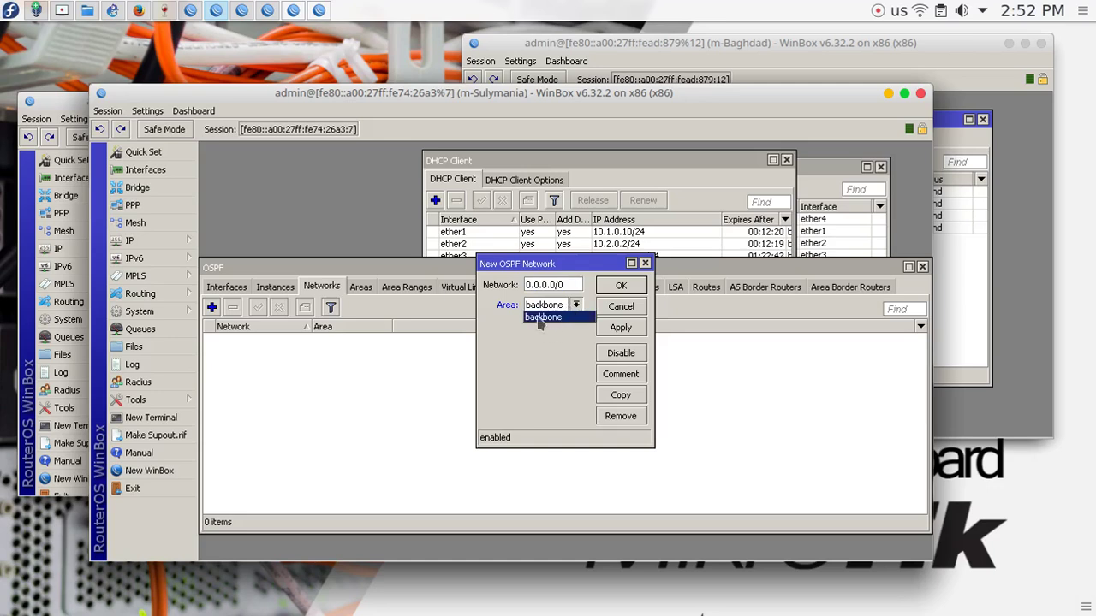
- Review the OSPF instances and areas, and arrange the new network dialog and OSPF window clear of the DHCP client addresses
{"action": "left_click", "coordinate": [274, 287]}
{"action": "left_click", "coordinate": [275, 287]}
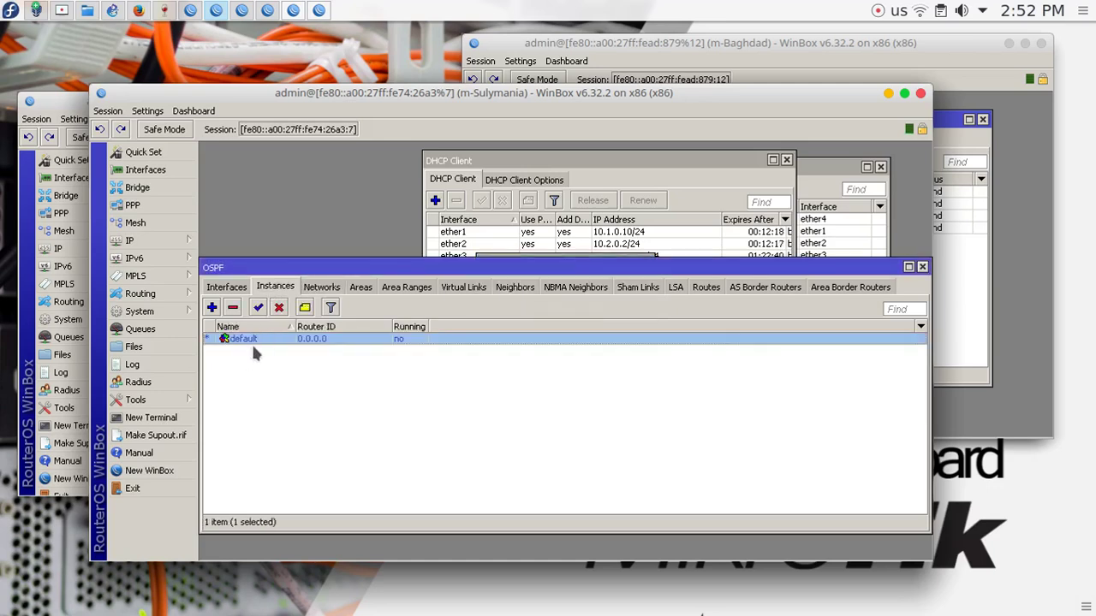
{"action": "left_click", "coordinate": [363, 291]}
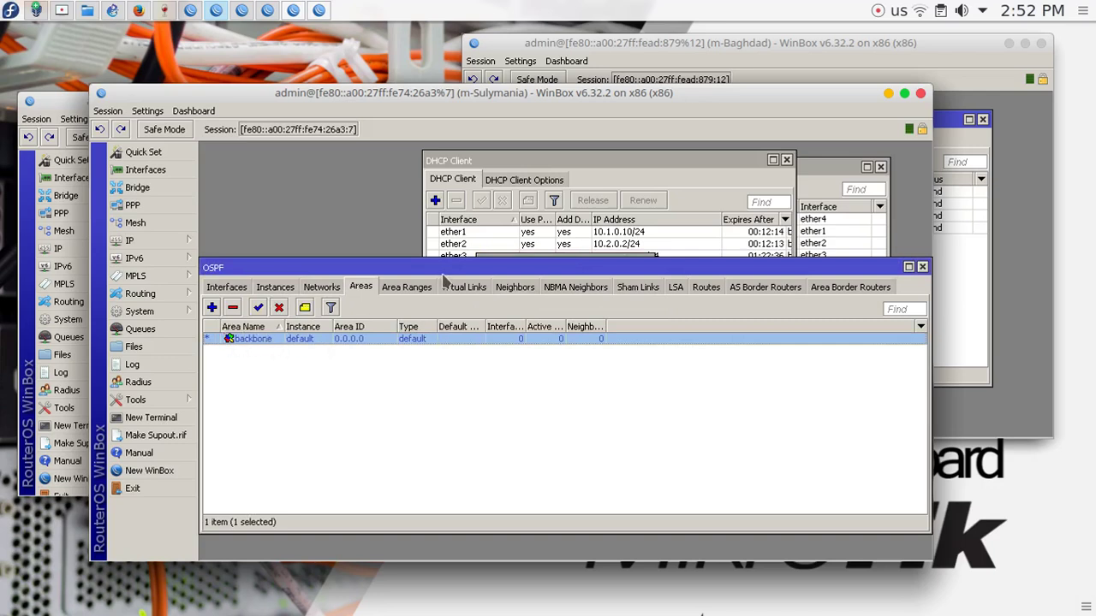
{"action": "left_click_drag", "start_coordinate": [478, 268], "coordinate": [323, 183]}
{"action": "left_click", "coordinate": [498, 271]}
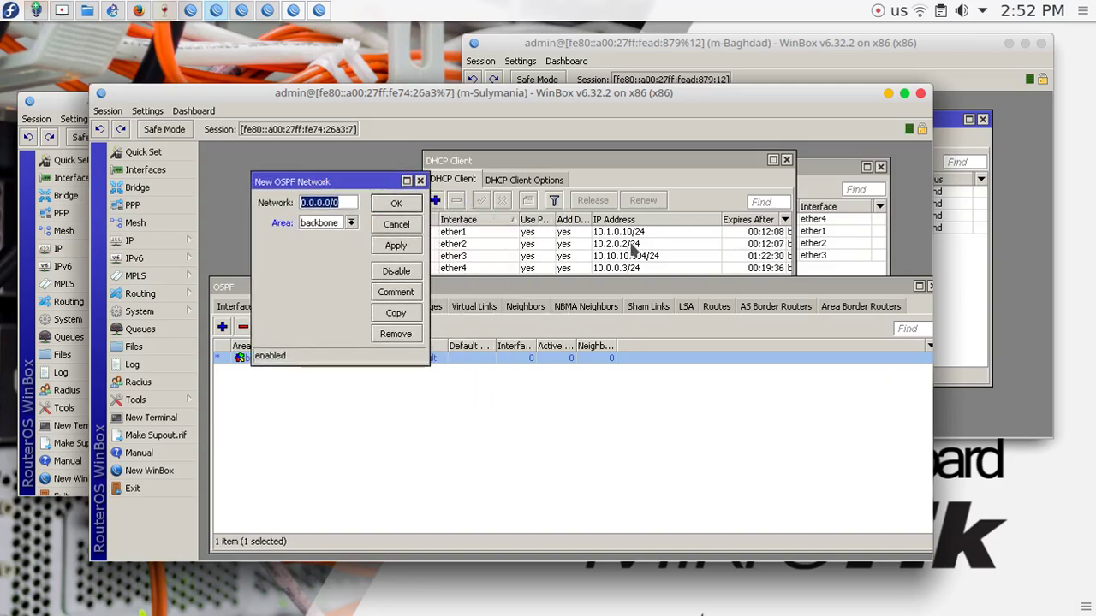
- Copy the IP address from the status of the ether1 DHCP client on m-Sulymania and close its details
{"action": "left_click", "coordinate": [830, 168]}
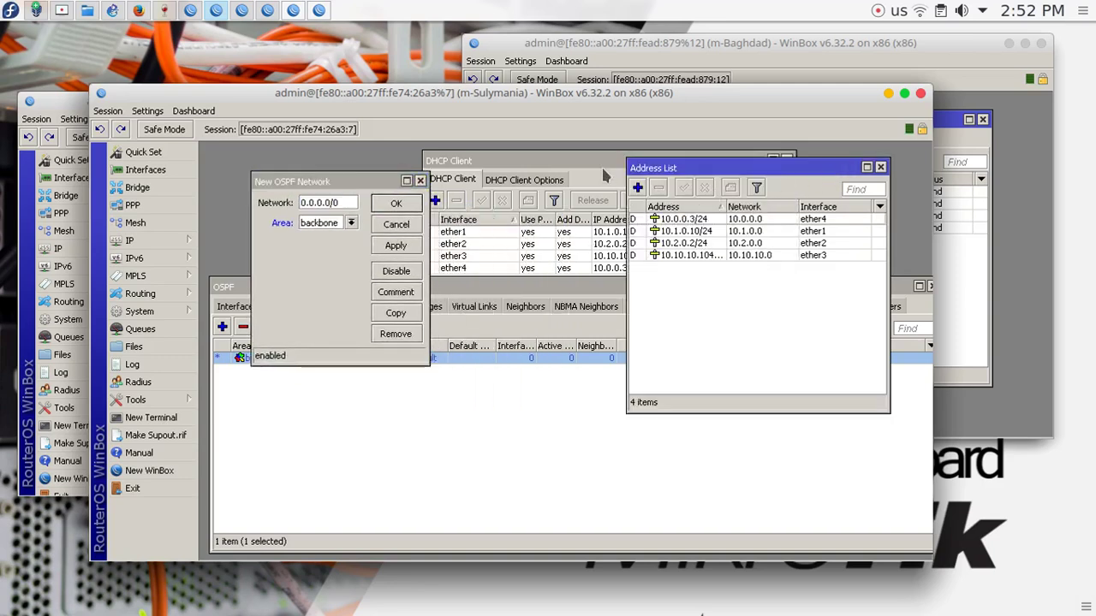
{"action": "left_click", "coordinate": [602, 167]}
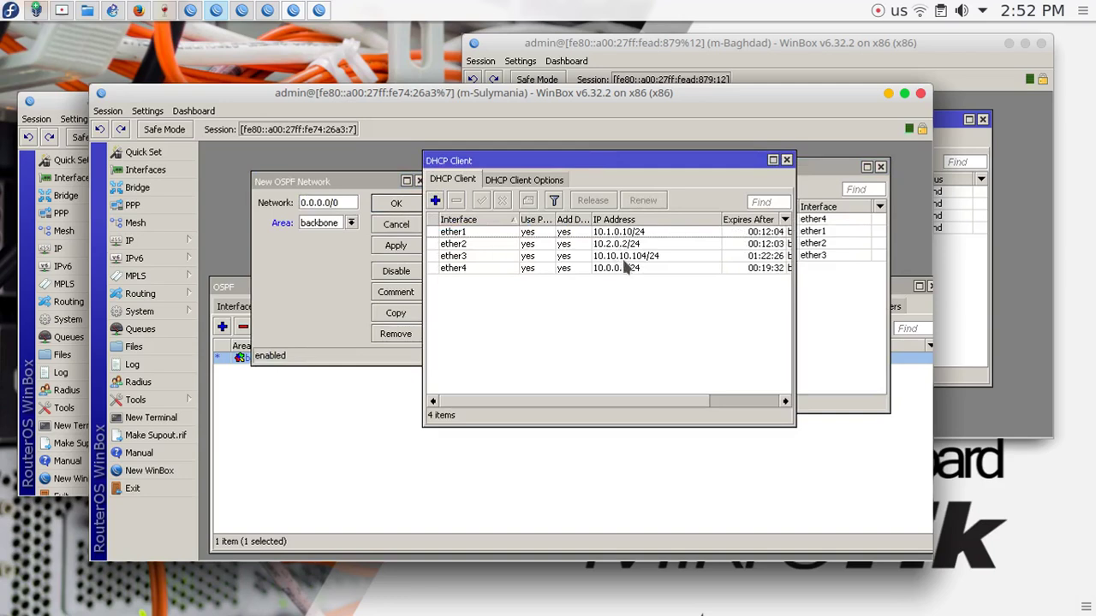
{"action": "double_click", "coordinate": [634, 235]}
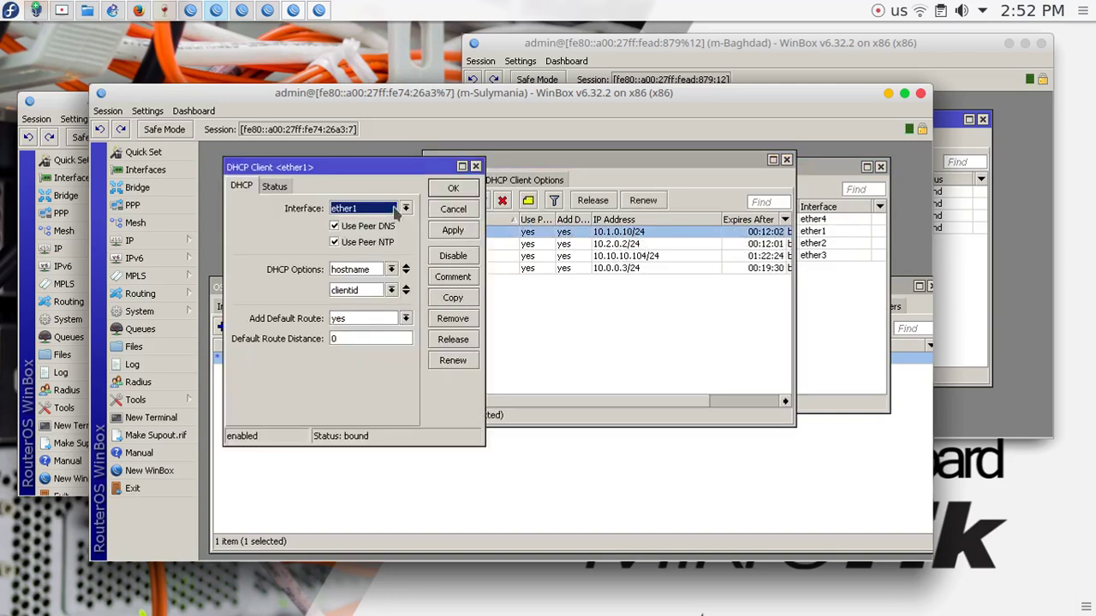
{"action": "left_click", "coordinate": [273, 186]}
{"action": "double_click", "coordinate": [354, 208]}
{"action": "right_click", "coordinate": [374, 220]}
{"action": "left_click", "coordinate": [377, 221]}
{"action": "left_click", "coordinate": [453, 189]}
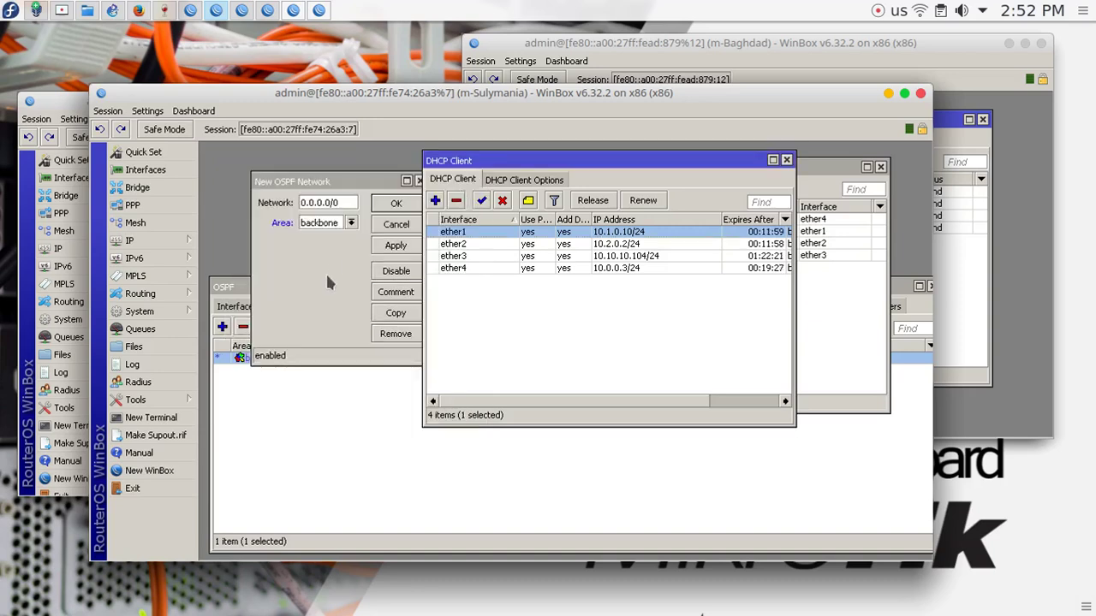
- Paste the copied address into the new OSPF network, change it to 10.1.0.0/24 in area backbone, and save it
{"action": "triple_click", "coordinate": [337, 204]}
{"action": "key", "text": "ctrl+v"}
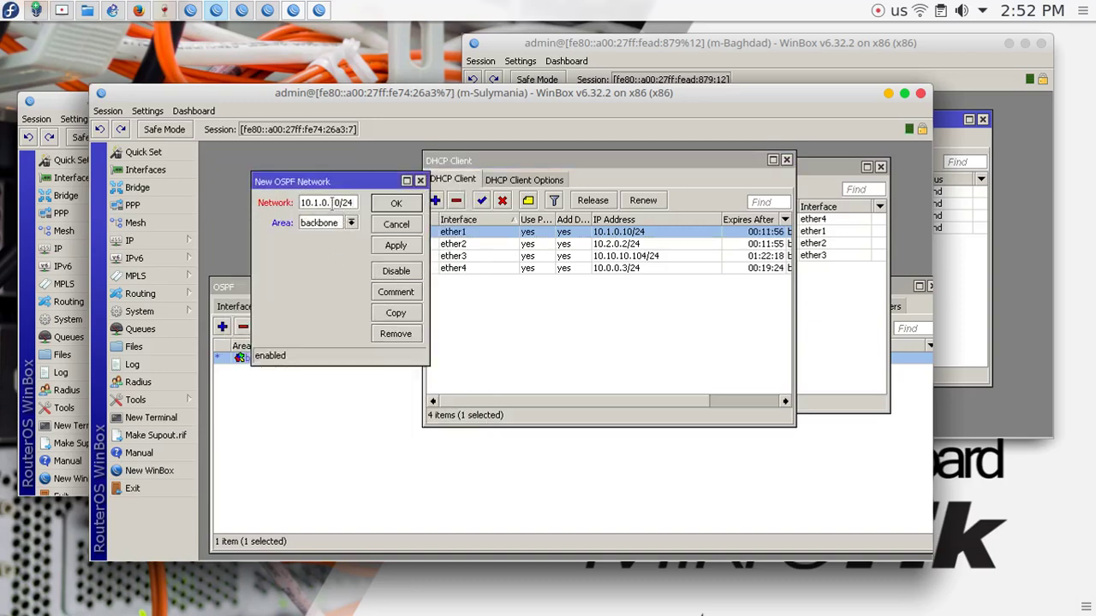
{"action": "key", "text": "BackSpace"}
{"action": "type", "text": "0"}
{"action": "left_click", "coordinate": [396, 203]}
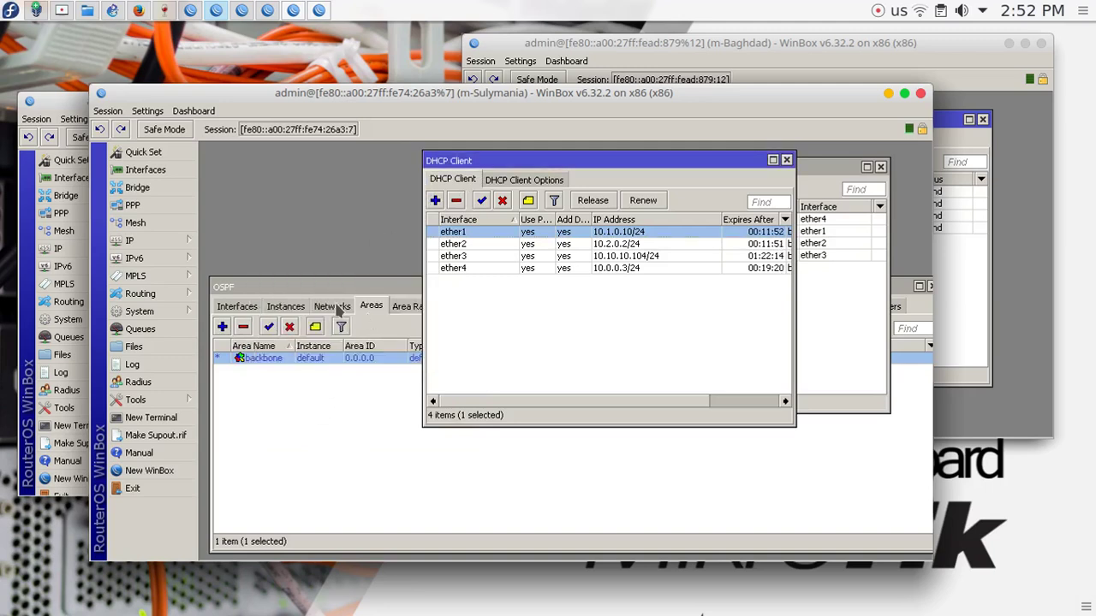
- Start another OSPF network entry and copy the IP address from the status of the ether2 DHCP client
{"action": "left_click", "coordinate": [332, 306]}
{"action": "left_click", "coordinate": [221, 326]}
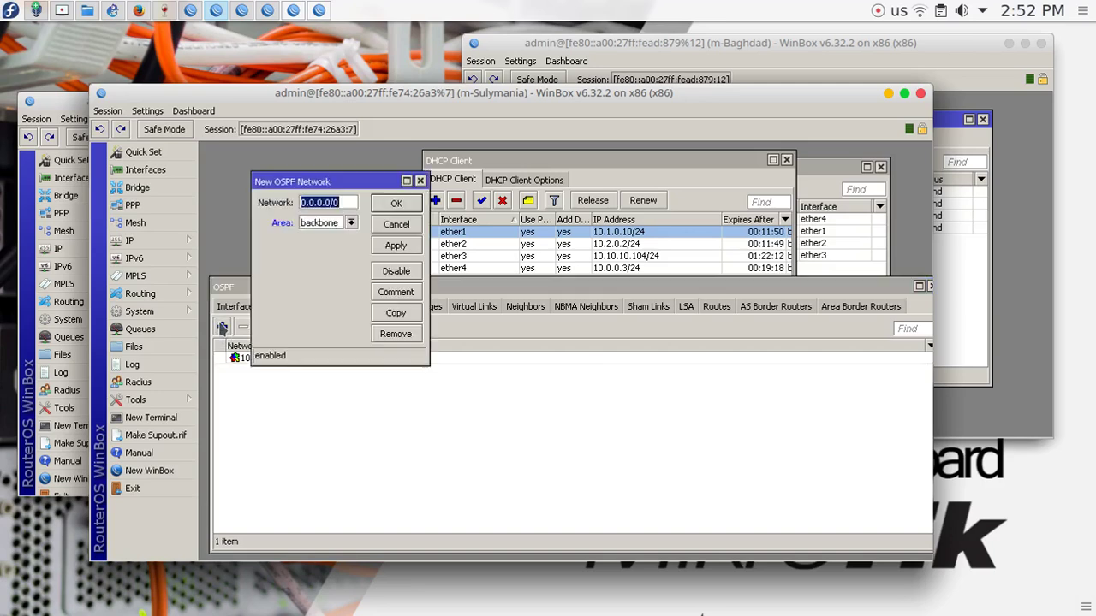
{"action": "double_click", "coordinate": [629, 246]}
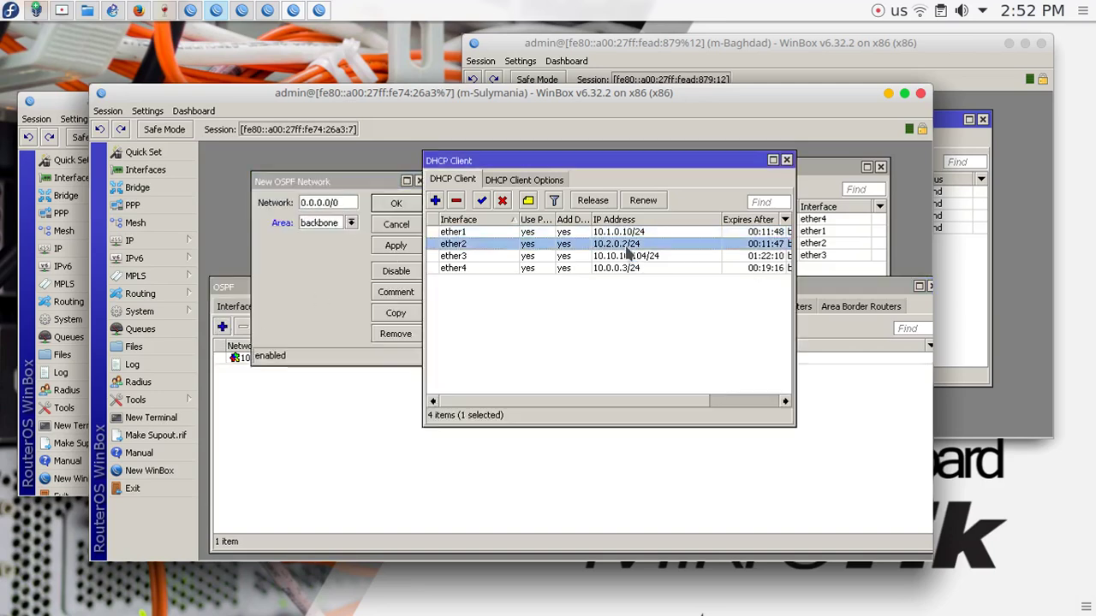
{"action": "left_click_drag", "start_coordinate": [385, 213], "coordinate": [305, 211]}
{"action": "right_click", "coordinate": [346, 212]}
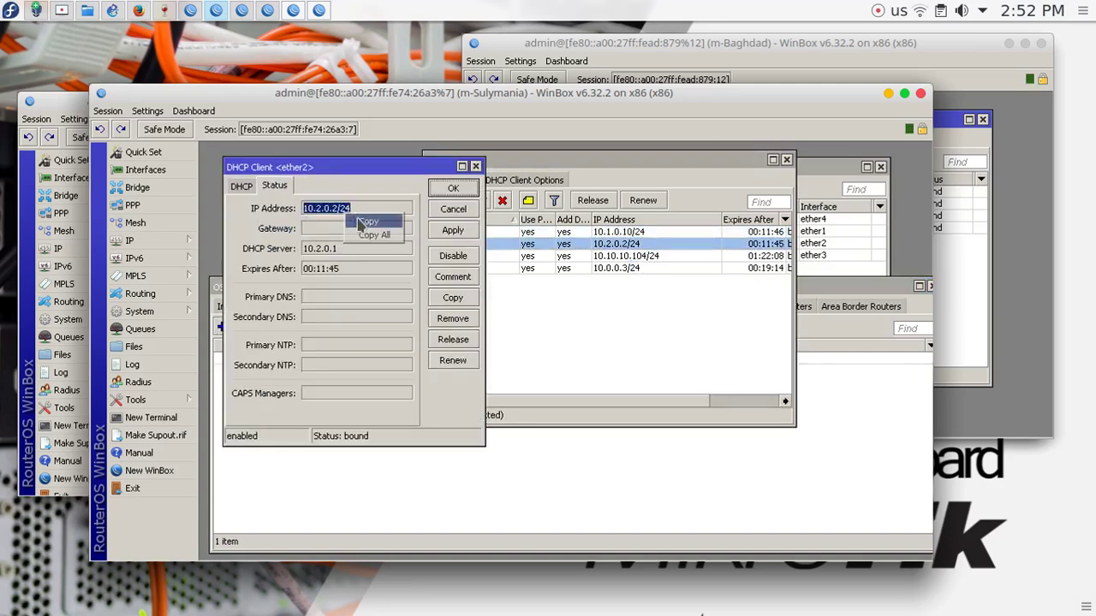
{"action": "left_click", "coordinate": [359, 221]}
{"action": "left_click", "coordinate": [435, 201]}
- Paste the ether2 address into the new OSPF network, change it to 10.2.0.0/24 in area backbone, and save it
{"action": "left_click", "coordinate": [332, 203]}
{"action": "key", "text": "ctrl+a"}
{"action": "key", "text": "ctrl+v"}
{"action": "key", "text": "BackSpace"}
{"action": "key", "text": "BackSpace"}
{"action": "key", "text": "BackSpace"}
{"action": "key", "text": "BackSpace"}
{"action": "type", "text": "0/24"}
{"action": "left_click", "coordinate": [381, 204]}
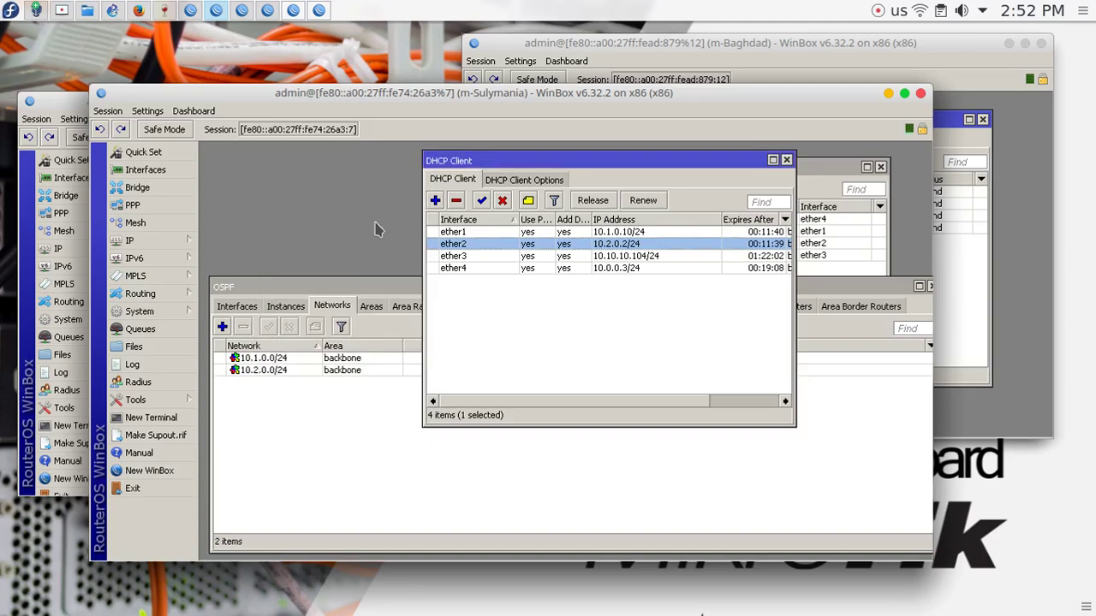
- Copy the IP address from the status of the ether4 DHCP client and close its details
{"action": "double_click", "coordinate": [608, 270]}
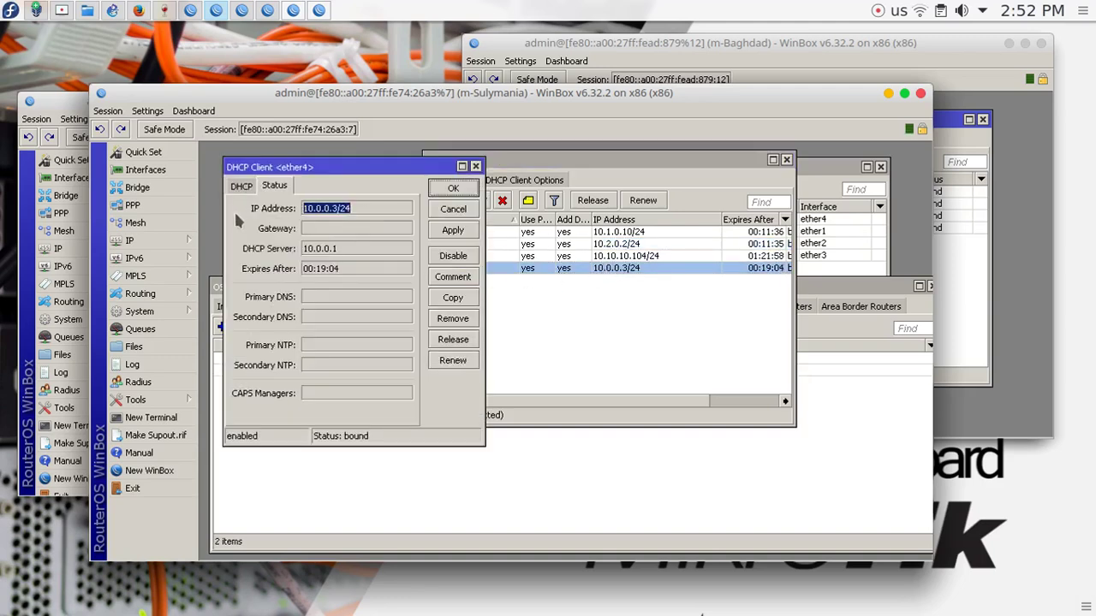
{"action": "right_click", "coordinate": [355, 221]}
{"action": "left_click", "coordinate": [370, 224]}
{"action": "left_click", "coordinate": [452, 205]}
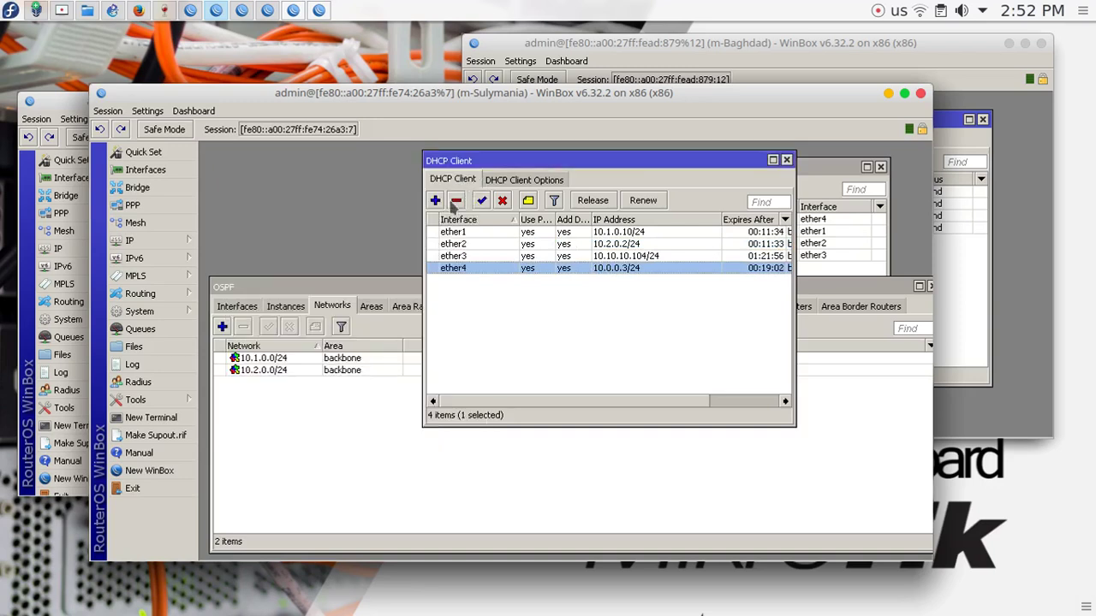
- Add a third OSPF network from the copied ether4 address, changed to 10.0.0.0/24, in area backbone
{"action": "left_click", "coordinate": [222, 326]}
{"action": "key", "text": "ctrl+v"}
{"action": "left_click_drag", "start_coordinate": [428, 247], "coordinate": [528, 247]}
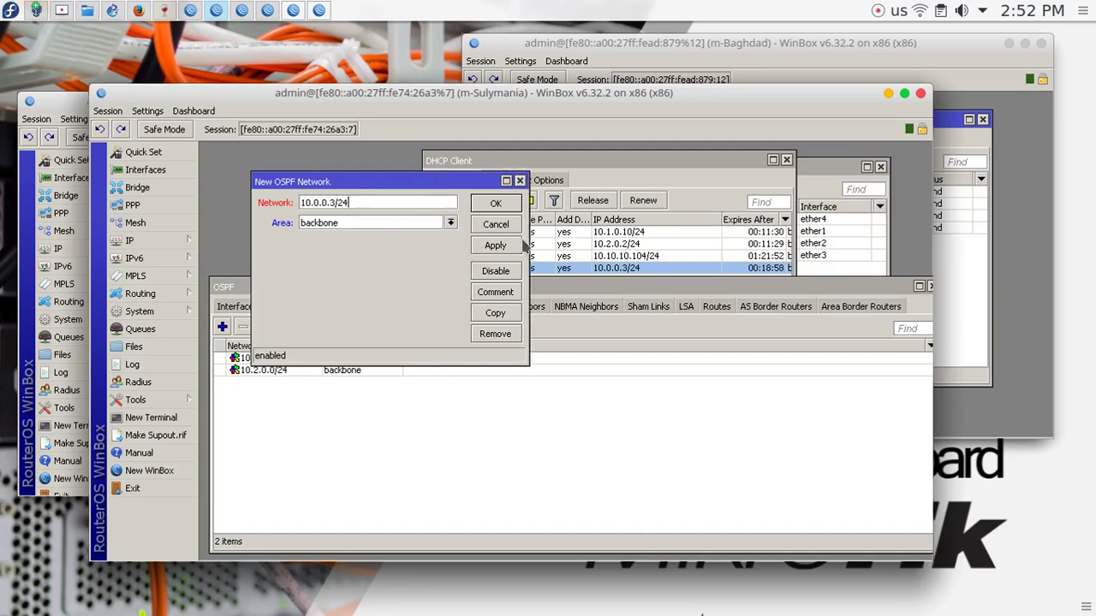
{"action": "key", "text": "BackSpace"}
{"action": "key", "text": "BackSpace"}
{"action": "key", "text": "BackSpace"}
{"action": "key", "text": "BackSpace"}
{"action": "type", "text": "0/24"}
{"action": "left_click", "coordinate": [481, 204]}
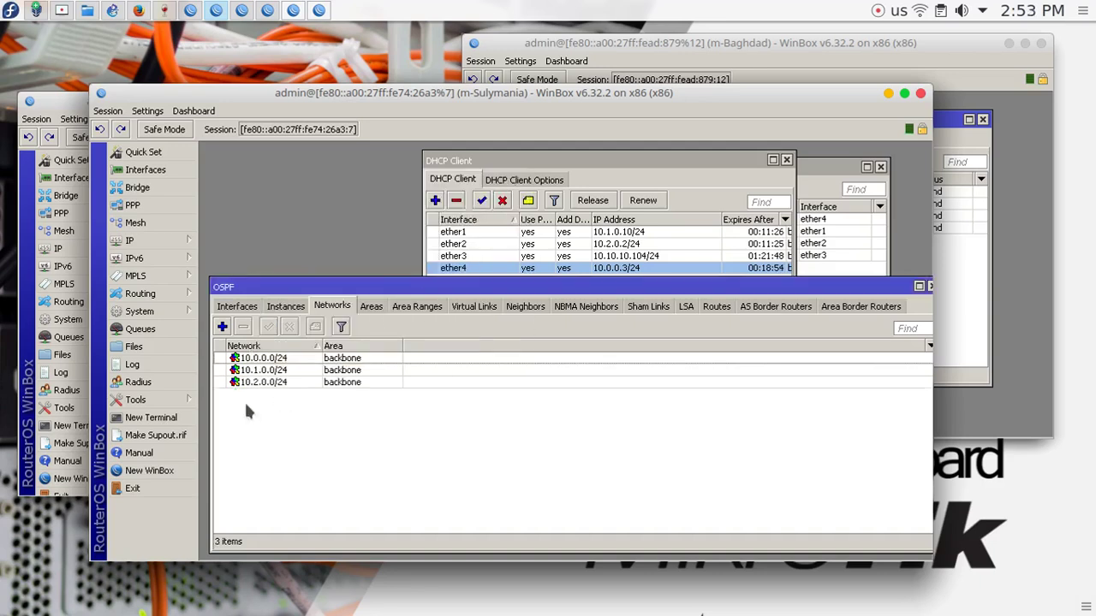
- On the Baghdad router, open the OSPF settings, check its instances and areas, and show the networks list
{"action": "left_click", "coordinate": [754, 44]}
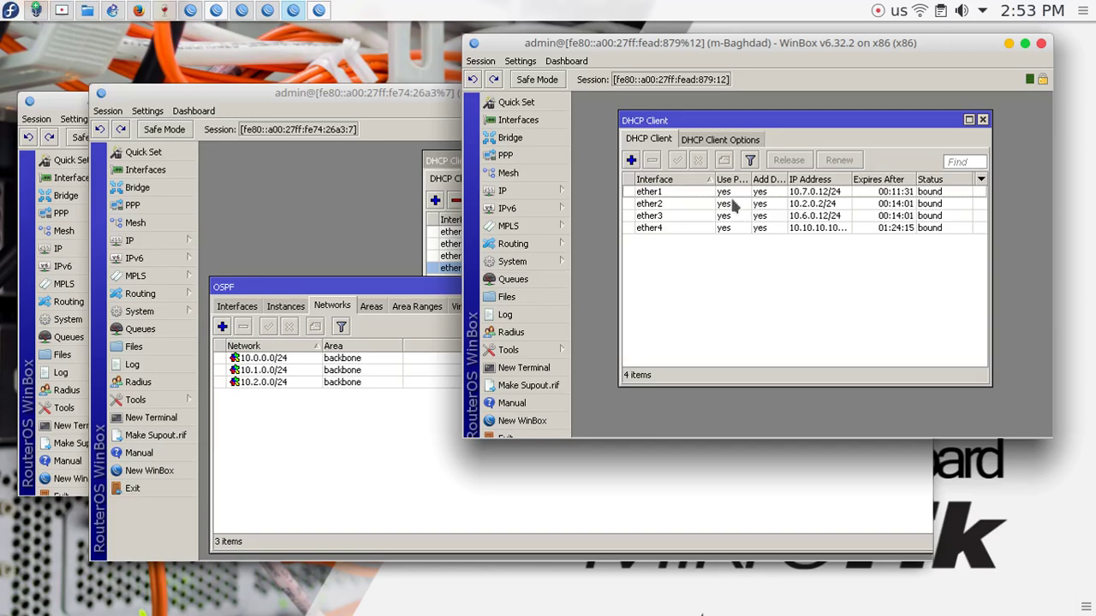
{"action": "mouse_move", "coordinate": [563, 224]}
{"action": "mouse_move", "coordinate": [561, 245]}
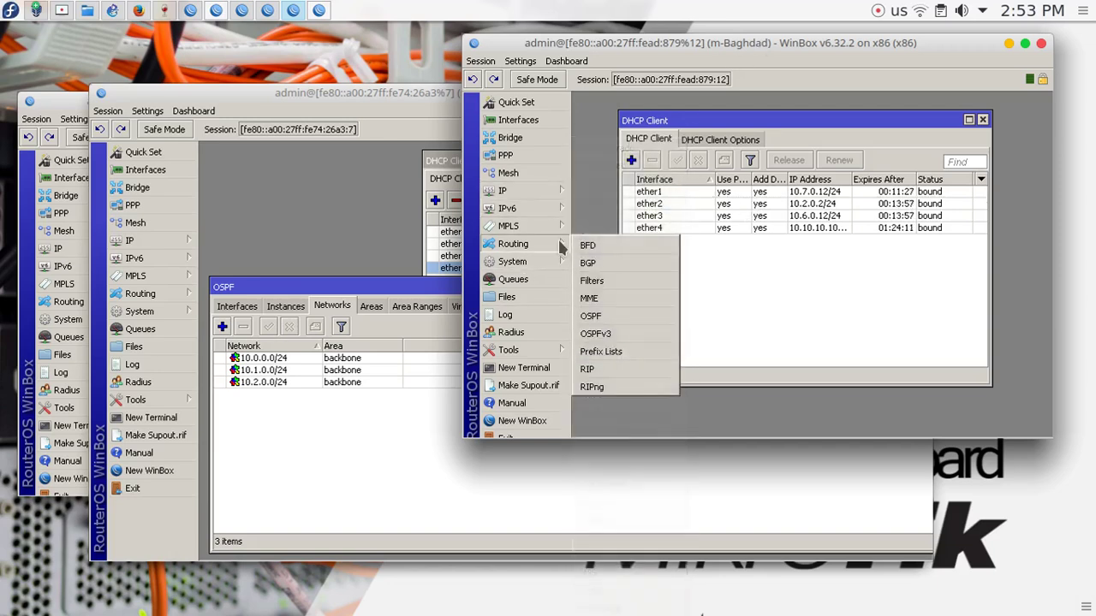
{"action": "left_click", "coordinate": [606, 319]}
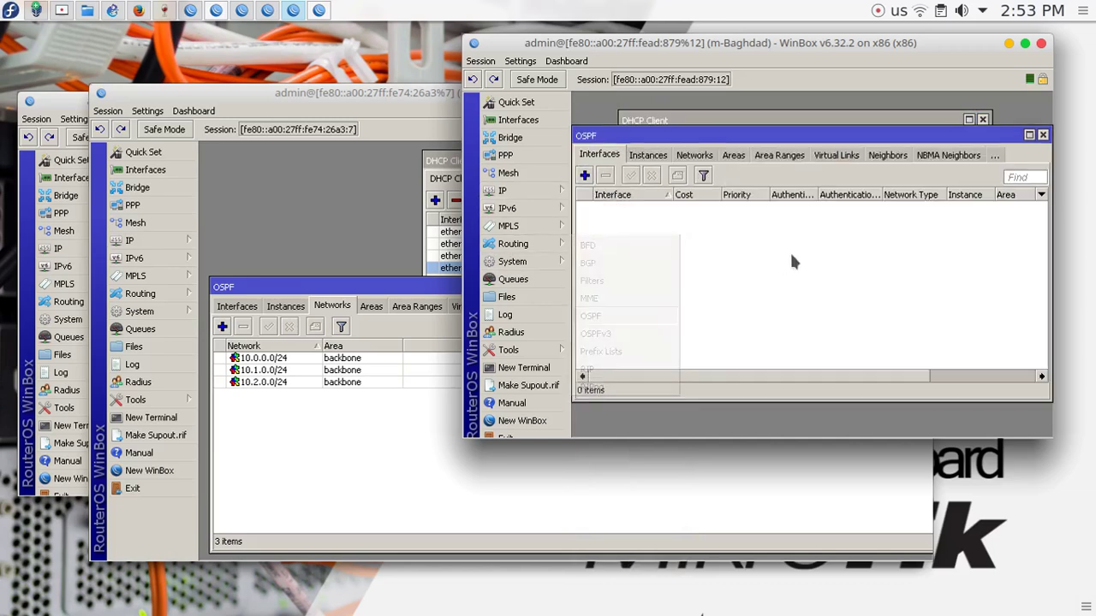
{"action": "left_click", "coordinate": [647, 156]}
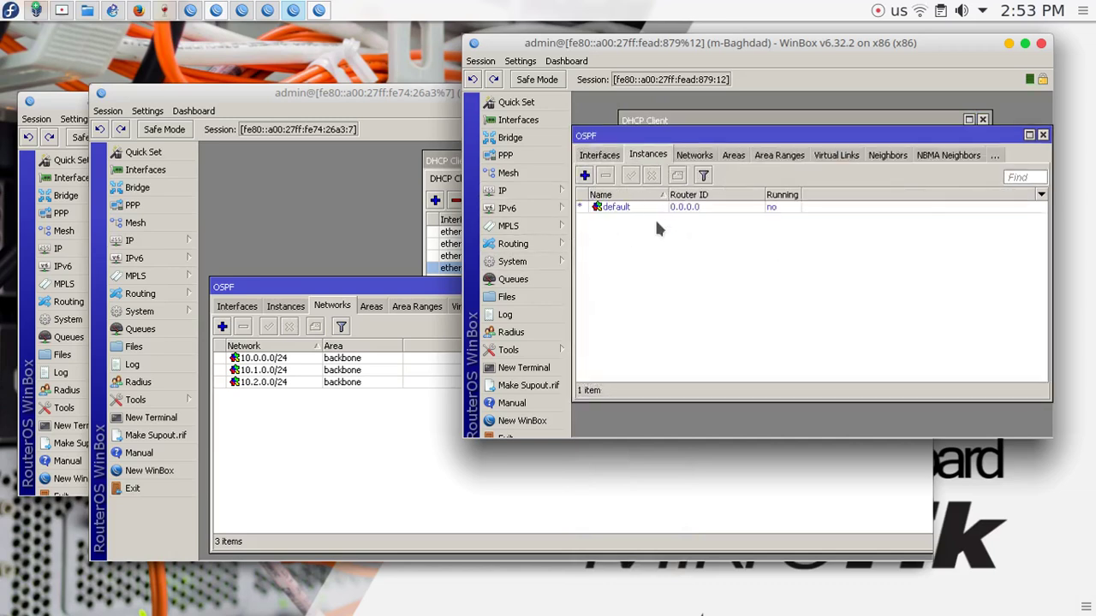
{"action": "left_click", "coordinate": [732, 155]}
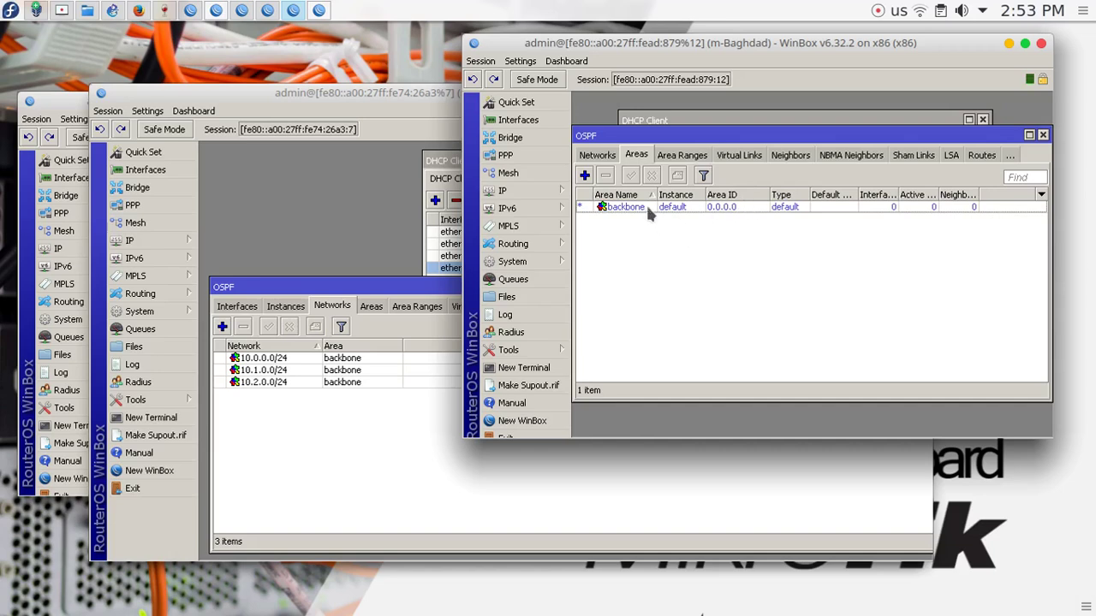
{"action": "left_click", "coordinate": [602, 156]}
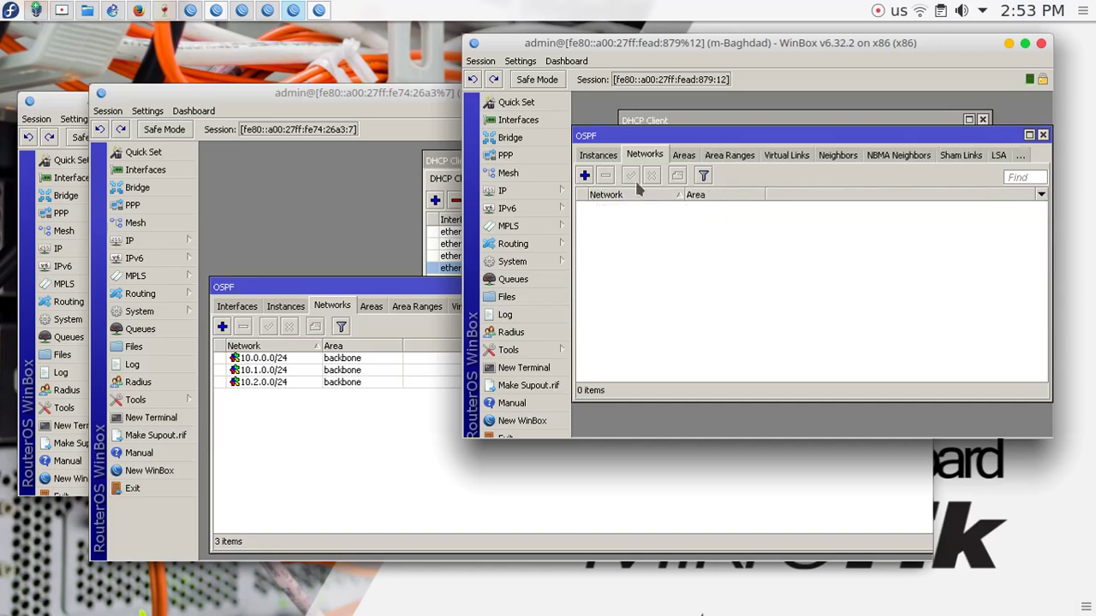
- Start a new OSPF network entry on Baghdad and copy the IP address from the status of the ether1 DHCP client
{"action": "left_click", "coordinate": [585, 175]}
{"action": "left_click_drag", "start_coordinate": [815, 138], "coordinate": [894, 171]}
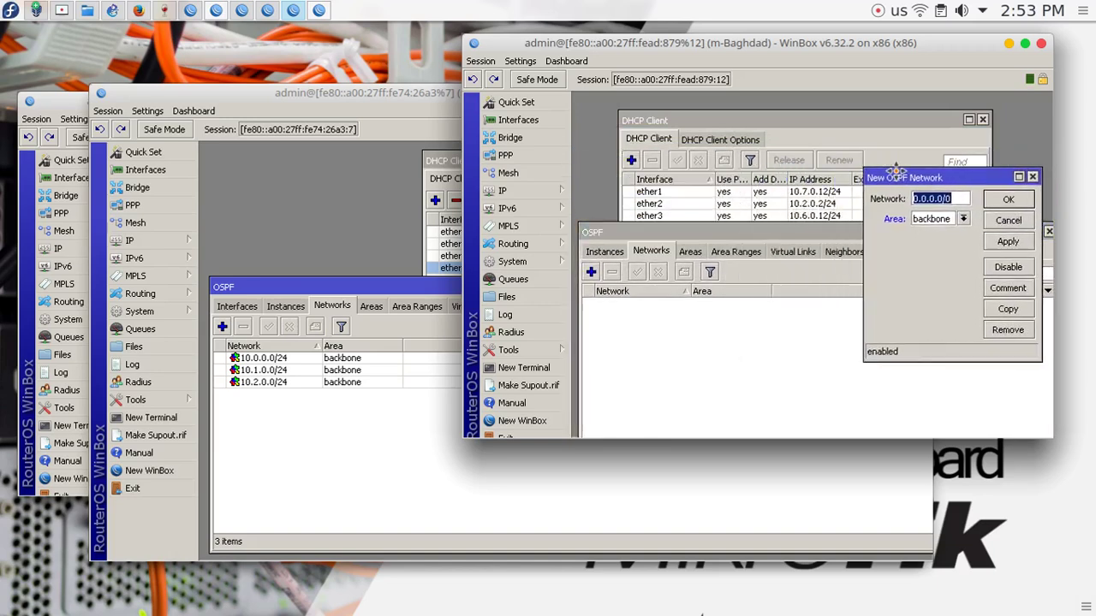
{"action": "left_click", "coordinate": [854, 139]}
{"action": "double_click", "coordinate": [817, 192]}
{"action": "left_click", "coordinate": [732, 157]}
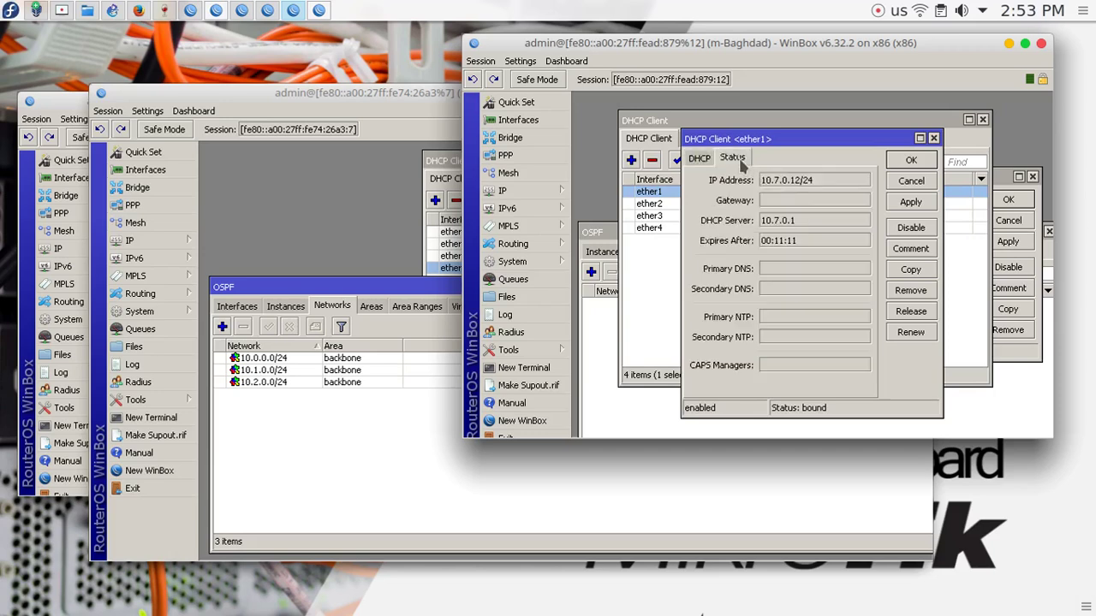
{"action": "left_click_drag", "start_coordinate": [836, 184], "coordinate": [733, 183]}
{"action": "right_click", "coordinate": [816, 183]}
{"action": "left_click", "coordinate": [840, 189]}
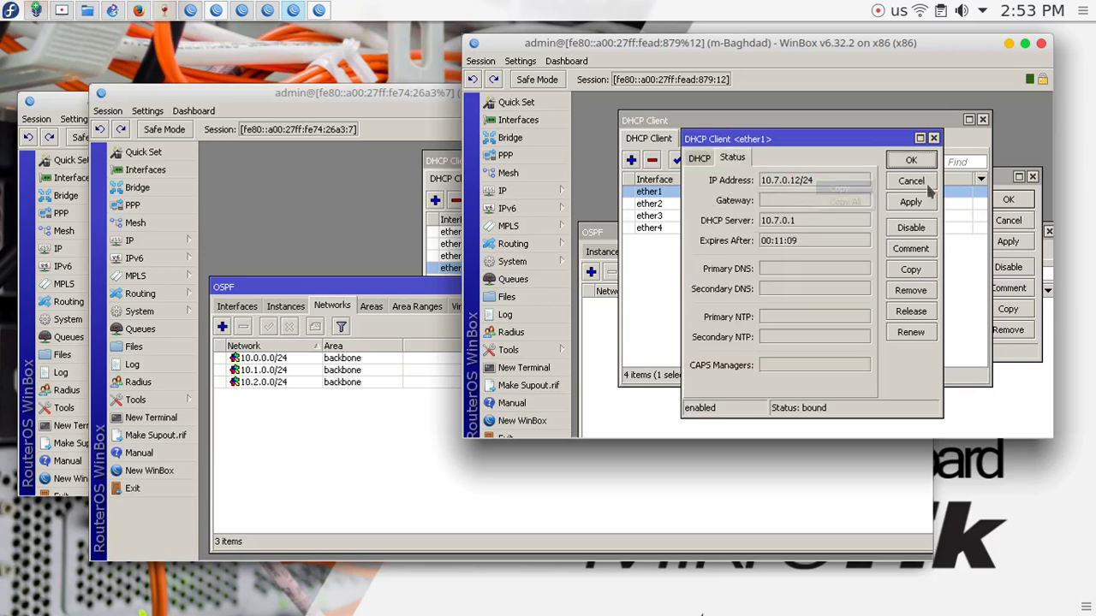
{"action": "left_click", "coordinate": [916, 162]}
- Paste the ether1 address into the new OSPF network, change it to 10.7.0.0/24 in area backbone, and save it
{"action": "left_click", "coordinate": [1007, 186]}
{"action": "key", "text": "ctrl+v"}
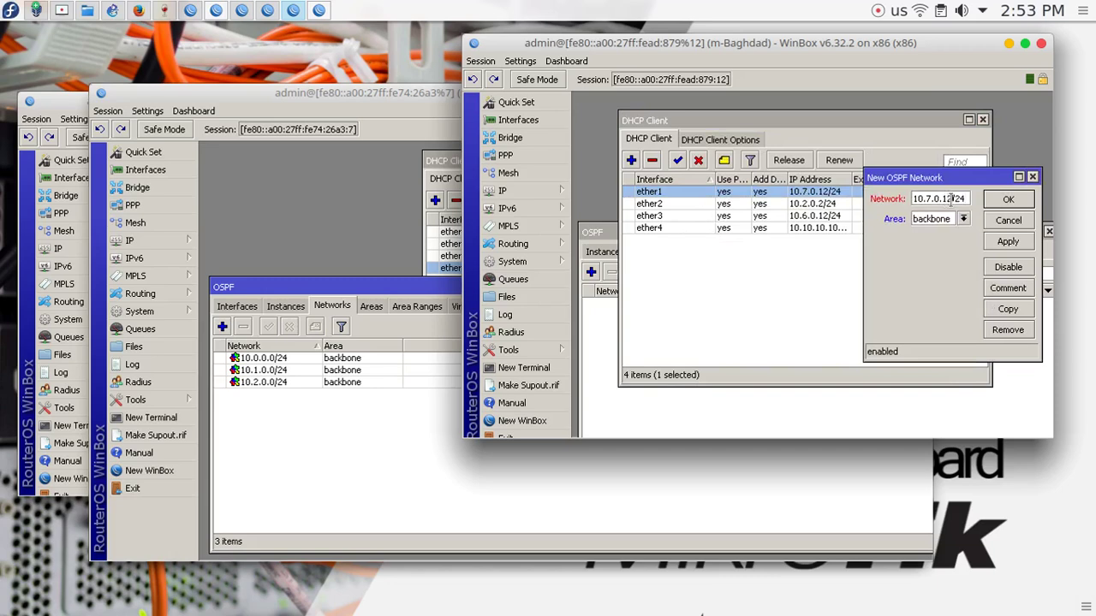
{"action": "left_click", "coordinate": [991, 201]}
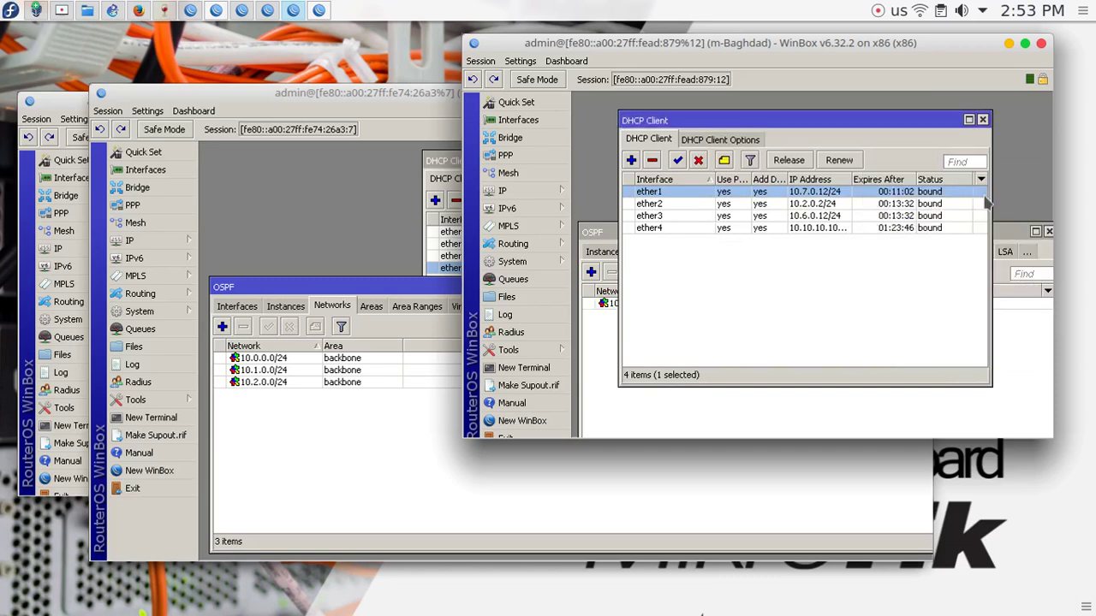
- Copy the IP address from the status of Baghdad's ether2 DHCP client and close its details
{"action": "double_click", "coordinate": [670, 204]}
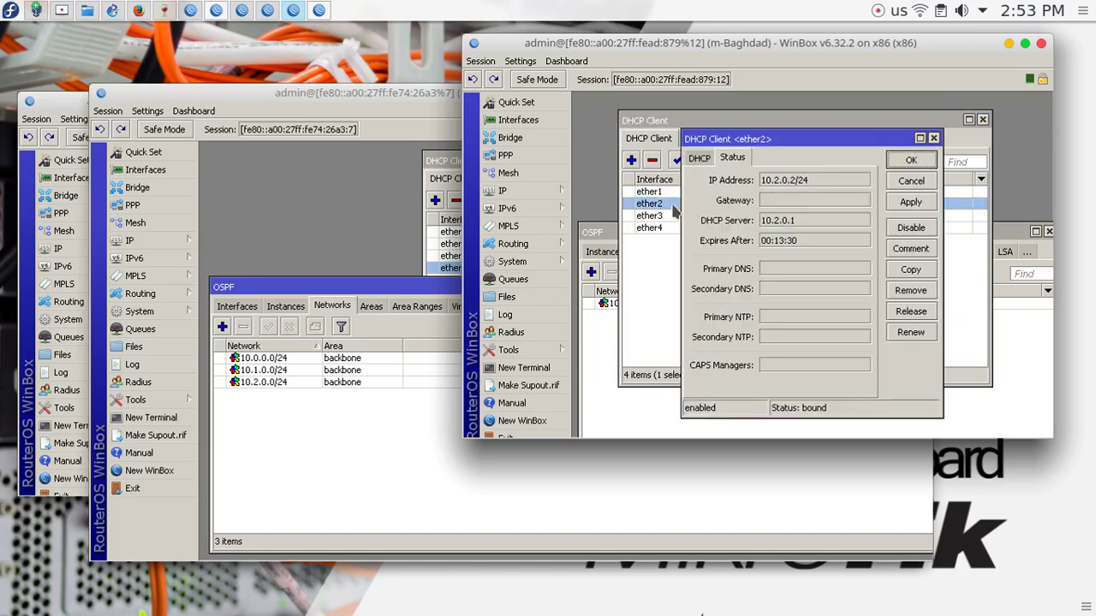
{"action": "left_click_drag", "start_coordinate": [805, 182], "coordinate": [722, 179]}
{"action": "right_click", "coordinate": [805, 183]}
{"action": "left_click", "coordinate": [822, 196]}
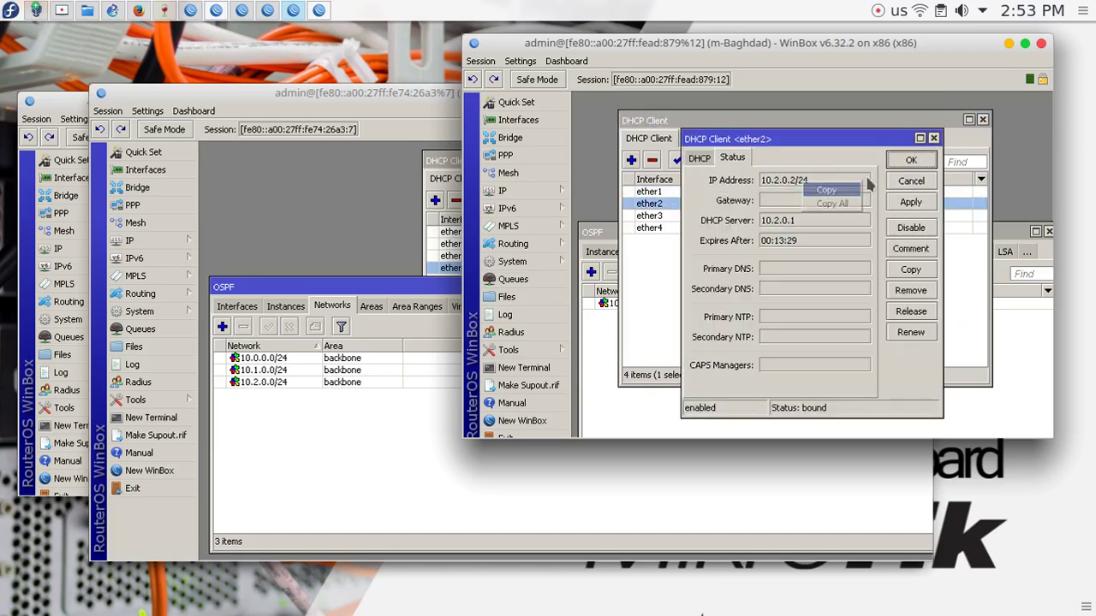
{"action": "left_click", "coordinate": [911, 160]}
- Add a second OSPF network on Baghdad from the copied ether2 address, changed to 10.2.0.0/24, in area backbone
{"action": "left_click", "coordinate": [626, 323]}
{"action": "left_click", "coordinate": [591, 271]}
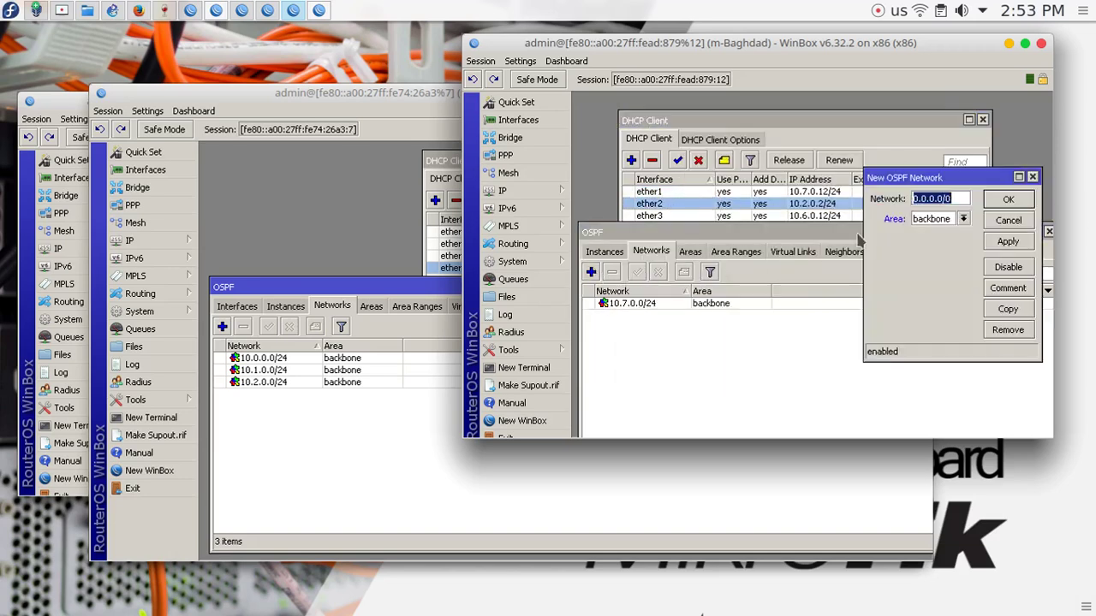
{"action": "right_click", "coordinate": [950, 201]}
{"action": "left_click", "coordinate": [947, 236]}
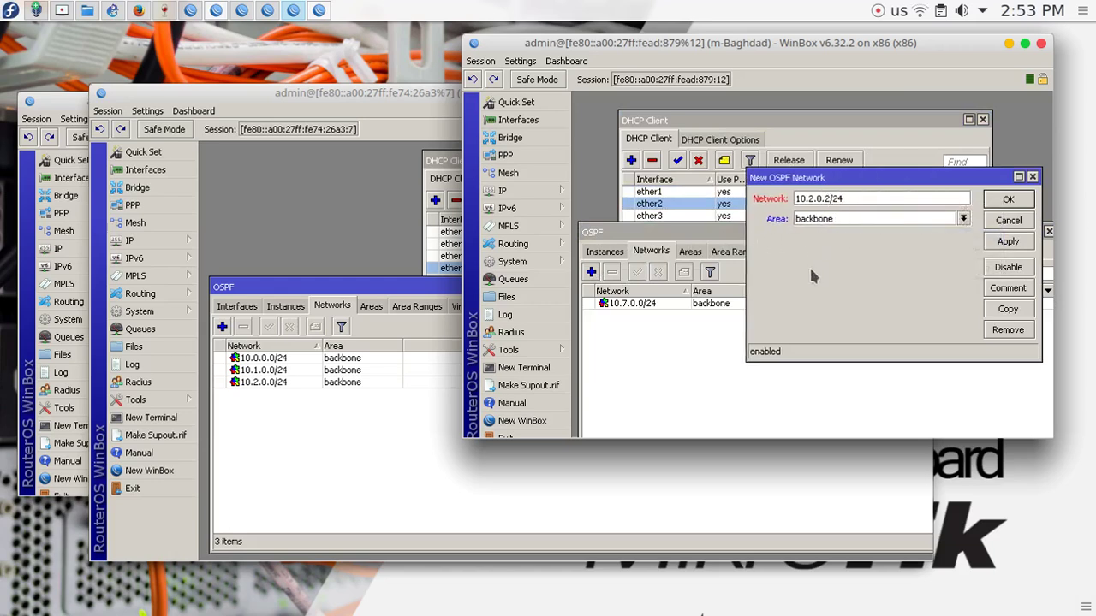
{"action": "left_click", "coordinate": [1008, 200]}
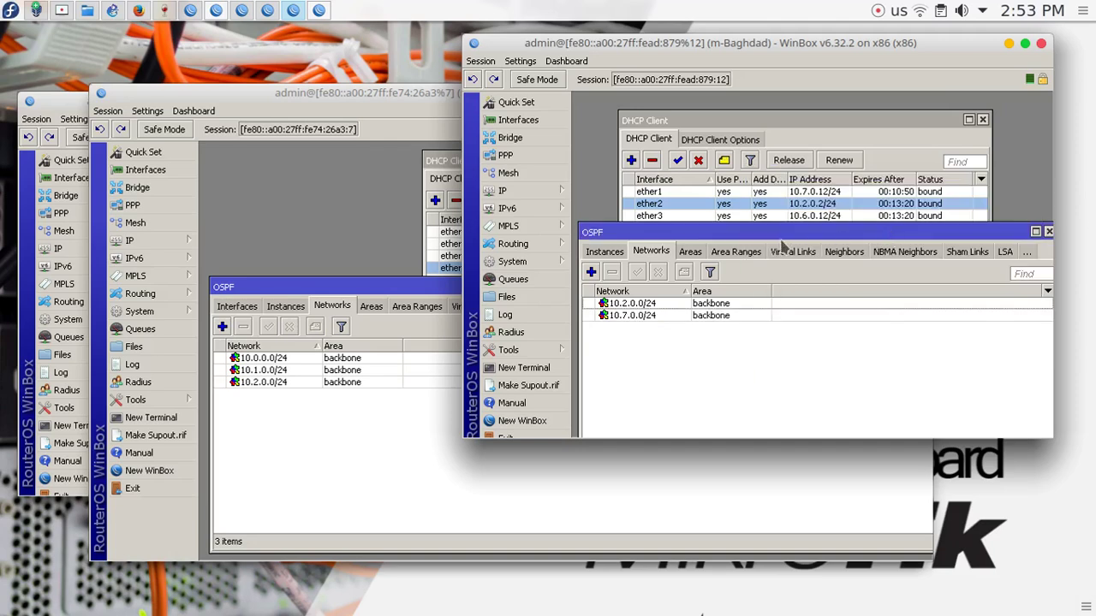
- Copy the IP address from the status of Baghdad's ether3 DHCP client and close its details
{"action": "left_click", "coordinate": [686, 217]}
{"action": "double_click", "coordinate": [686, 220]}
{"action": "left_click_drag", "start_coordinate": [824, 181], "coordinate": [743, 193]}
{"action": "right_click", "coordinate": [803, 190]}
{"action": "left_click", "coordinate": [812, 190]}
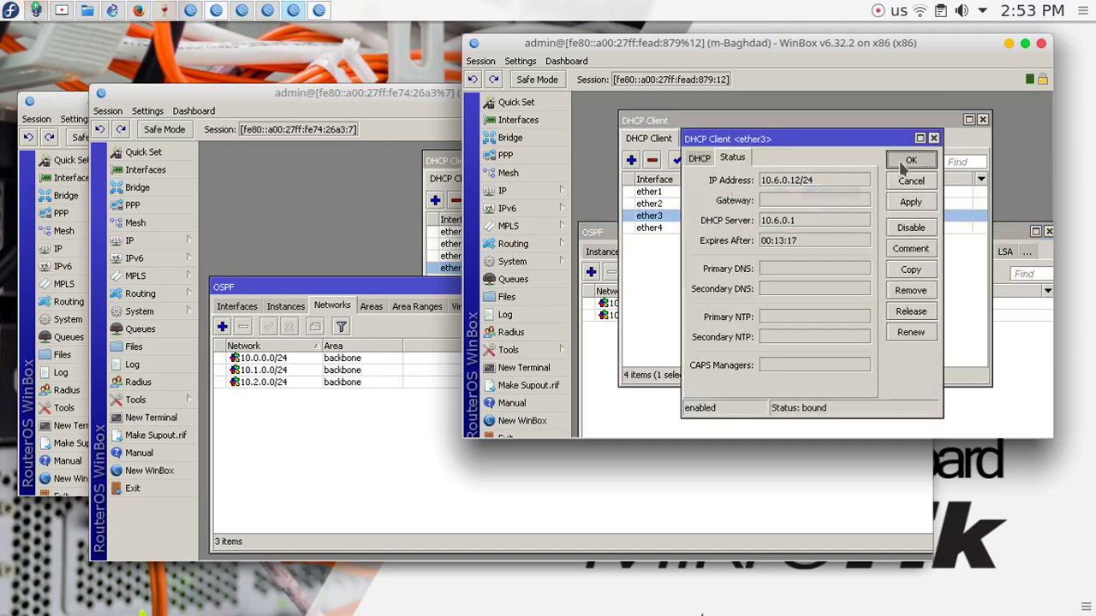
{"action": "left_click", "coordinate": [911, 160]}
- Add a third OSPF network on Baghdad from the copied ether3 address, changed to 10.6.0.0/24, in area backbone
{"action": "left_click", "coordinate": [591, 271]}
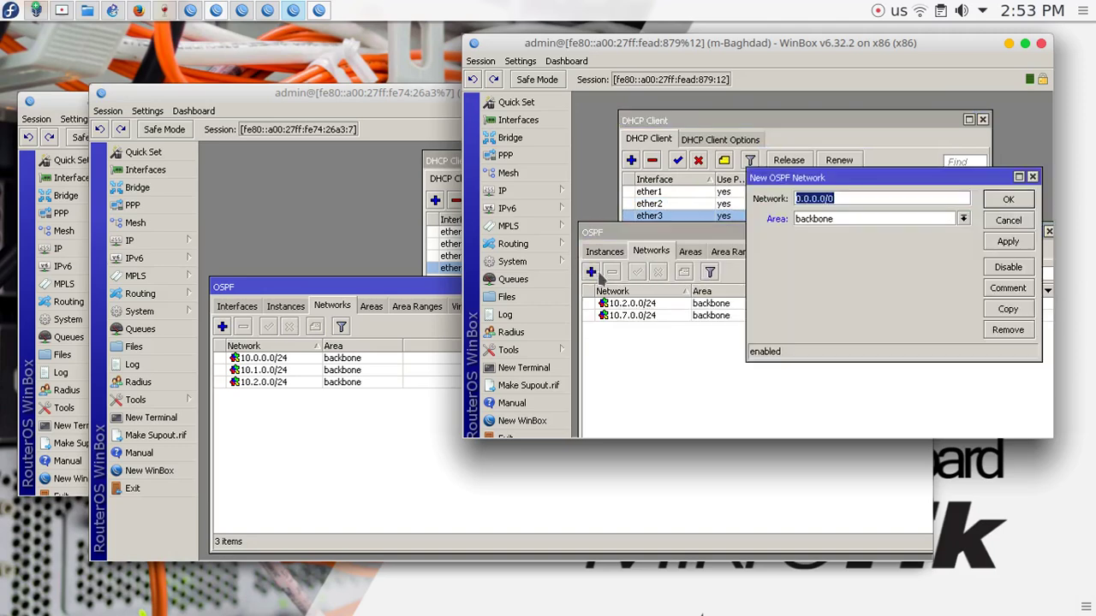
{"action": "key", "text": "ctrl+v"}
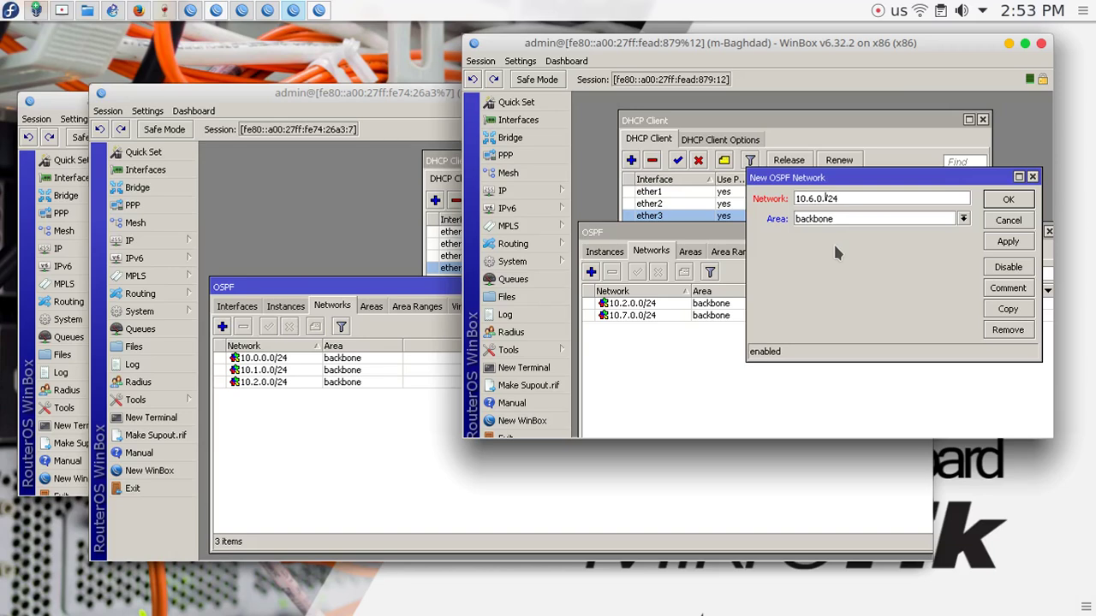
{"action": "type", "text": "0"}
{"action": "left_click", "coordinate": [1008, 199]}
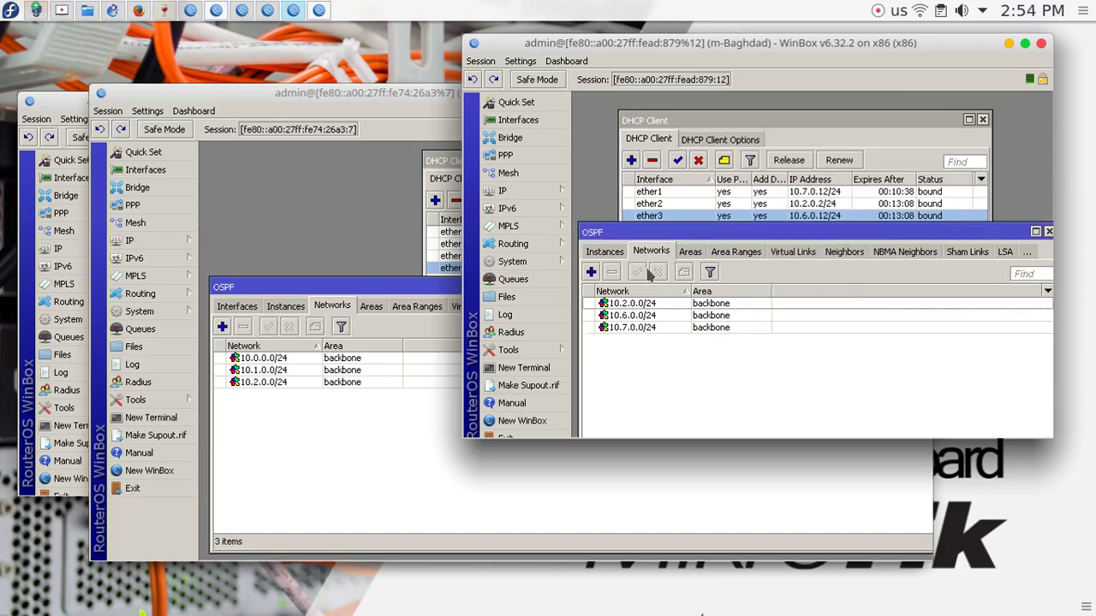
{"action": "left_click", "coordinate": [553, 192]}
{"action": "left_click", "coordinate": [630, 384]}
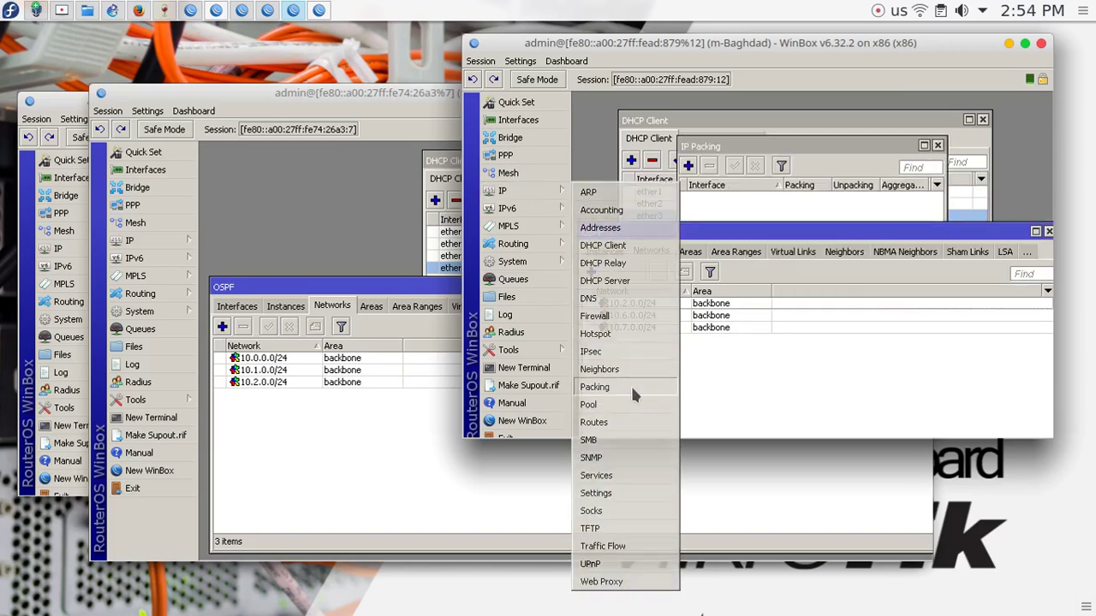
{"action": "left_click", "coordinate": [937, 144]}
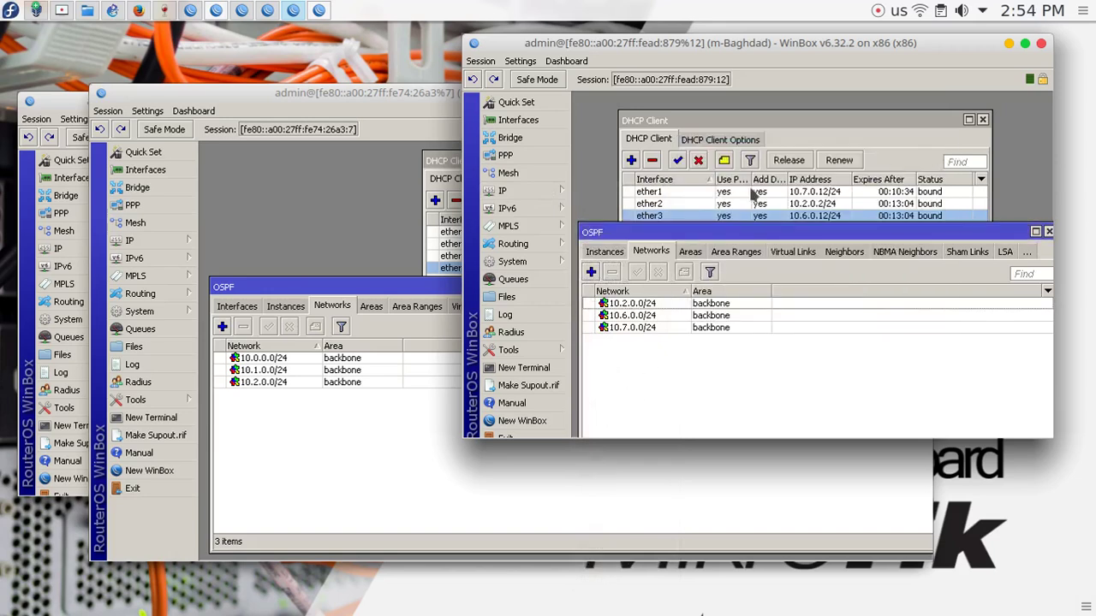
- Delete the default route 0.0.0.0/0 from the Baghdad router's IP route list and close the list
{"action": "left_click", "coordinate": [553, 192]}
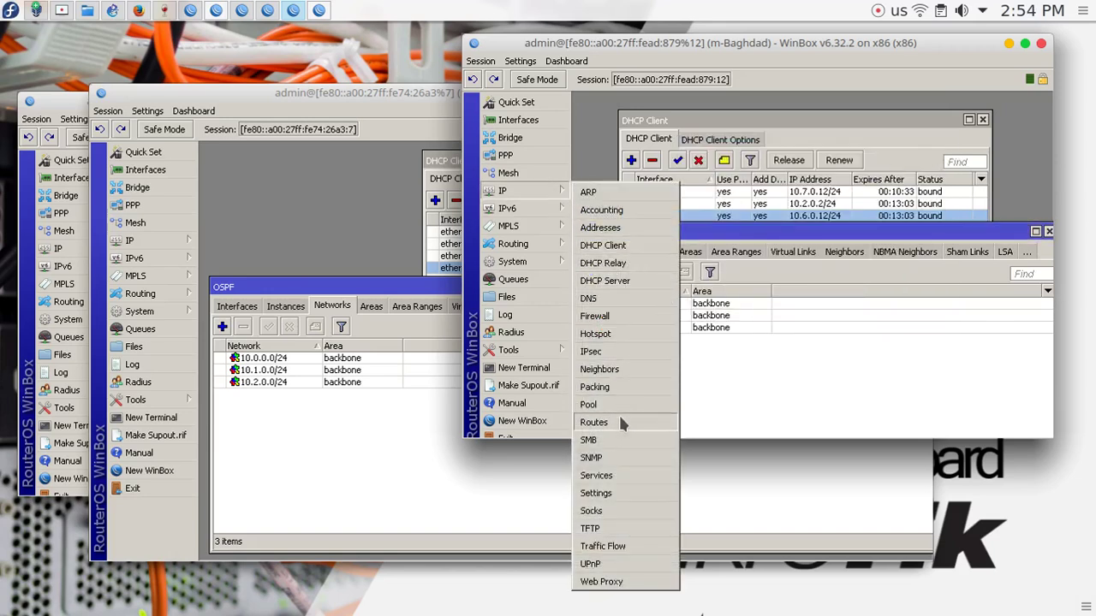
{"action": "left_click", "coordinate": [618, 419]}
{"action": "left_click", "coordinate": [648, 208]}
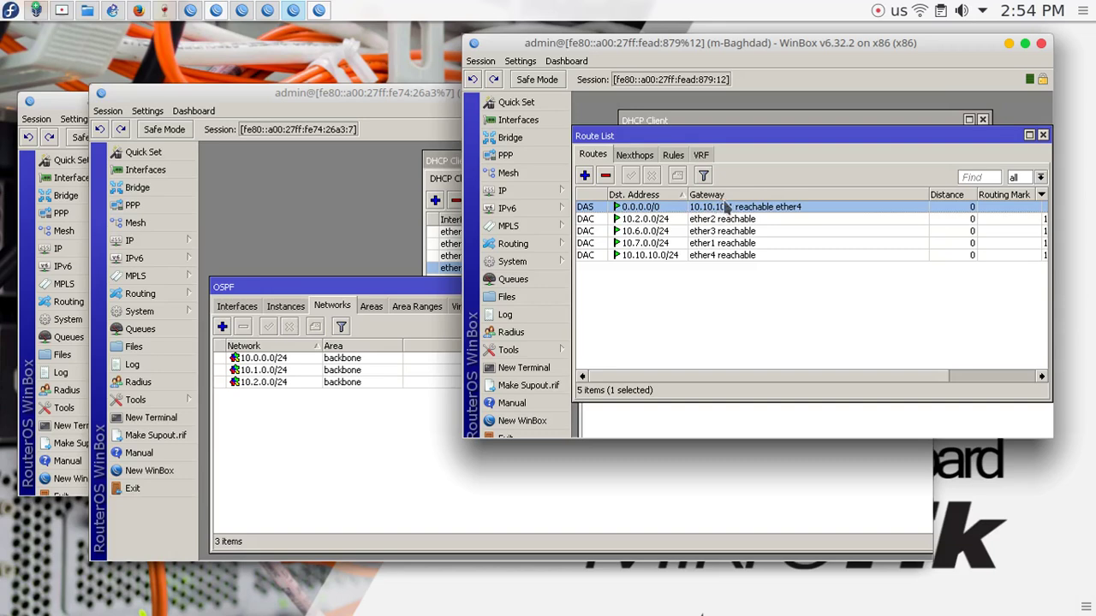
{"action": "left_click", "coordinate": [606, 175]}
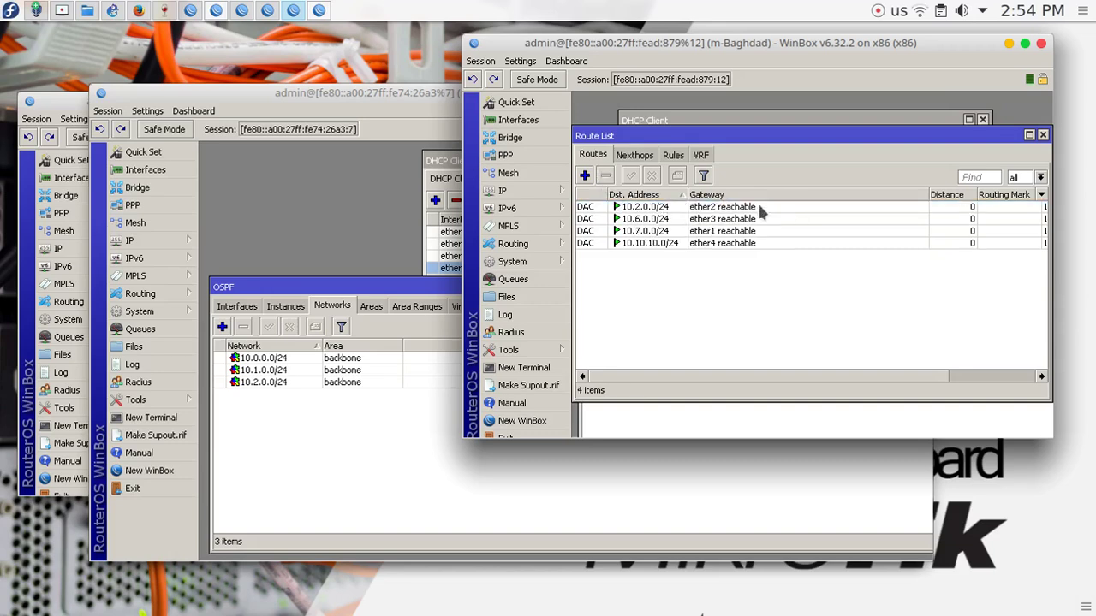
{"action": "left_click", "coordinate": [1043, 135]}
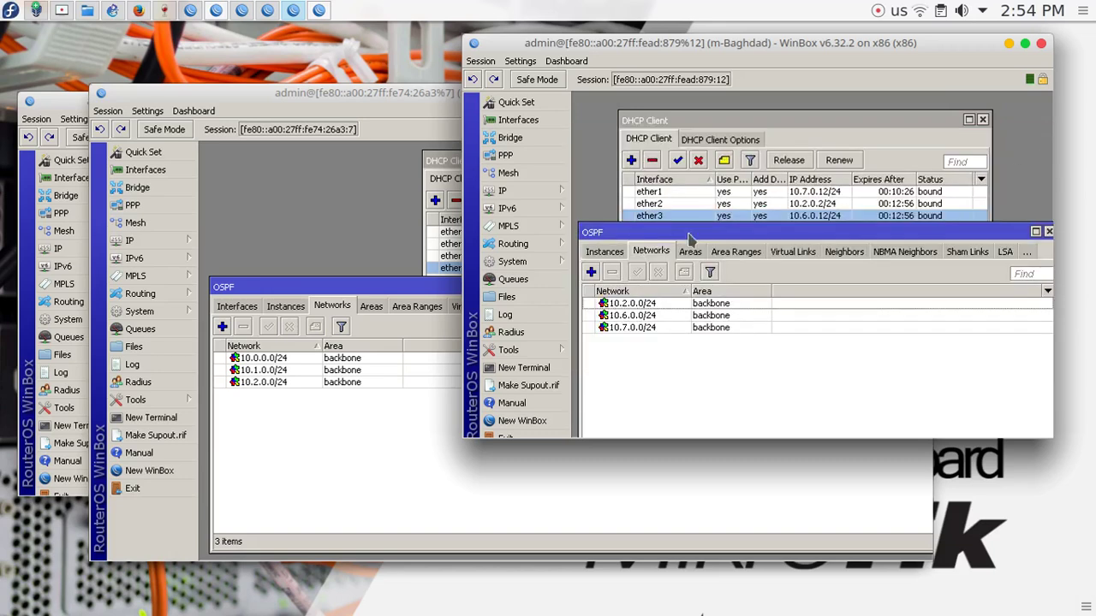
- Delete the default route 0.0.0.0/0 from the Sulymania router's IP route list and close the list
{"action": "left_click", "coordinate": [133, 241]}
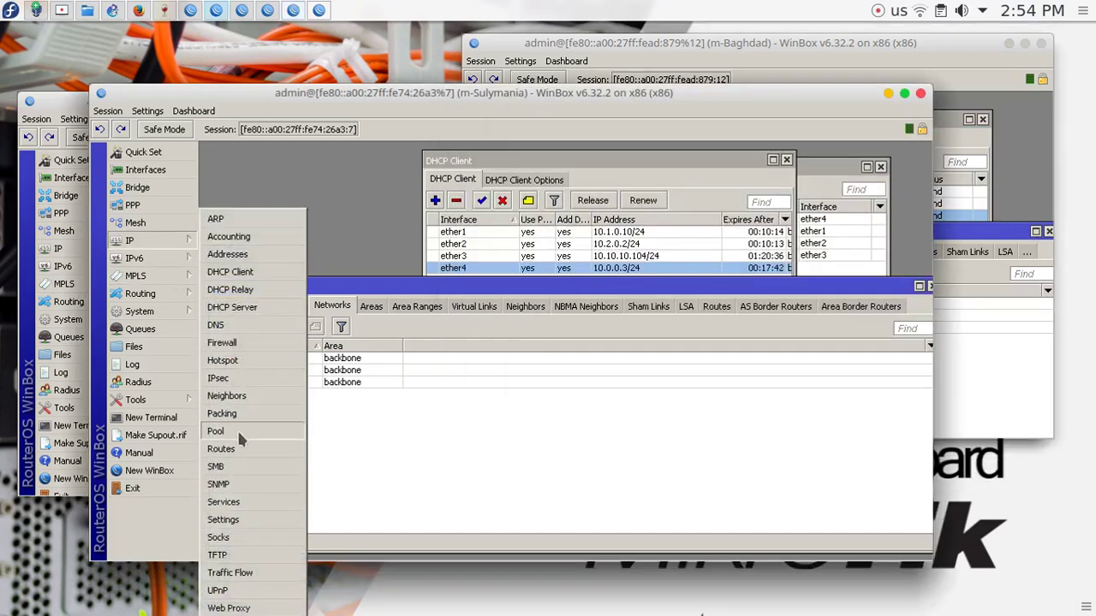
{"action": "left_click", "coordinate": [221, 448]}
{"action": "left_click", "coordinate": [329, 257]}
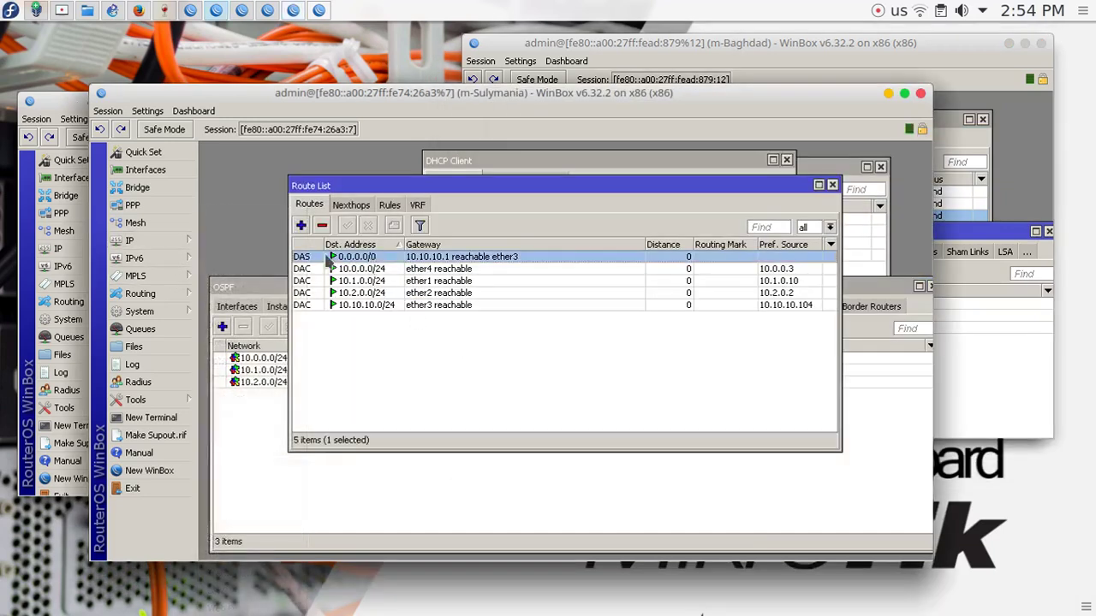
{"action": "left_click", "coordinate": [322, 226]}
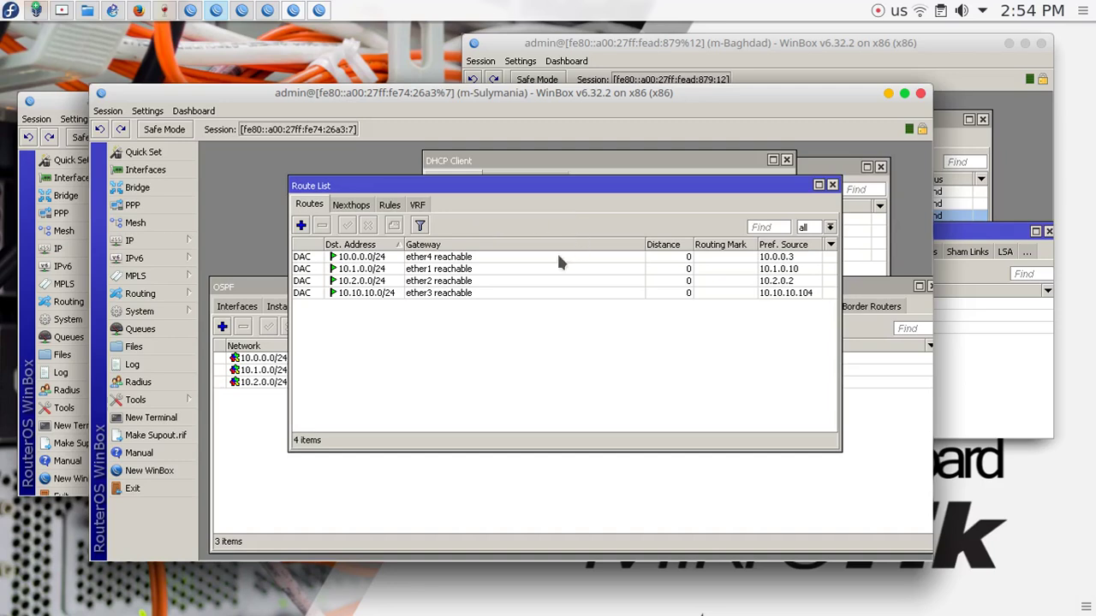
{"action": "left_click", "coordinate": [832, 186]}
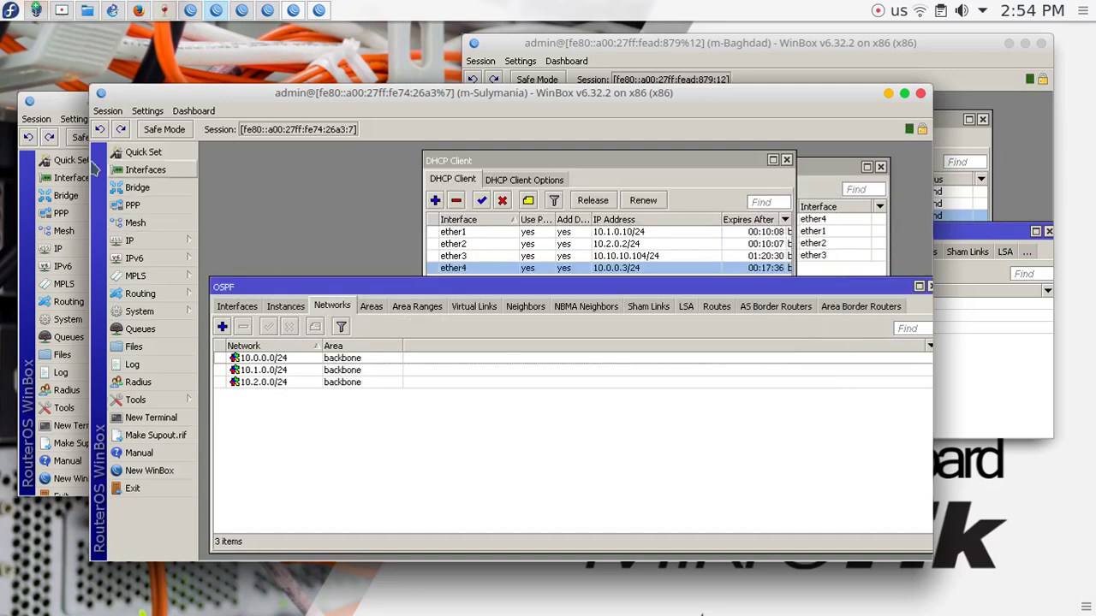
- On the Kirkuk router, open the OSPF settings and view the details of the default instance and the backbone area
{"action": "left_click", "coordinate": [75, 104]}
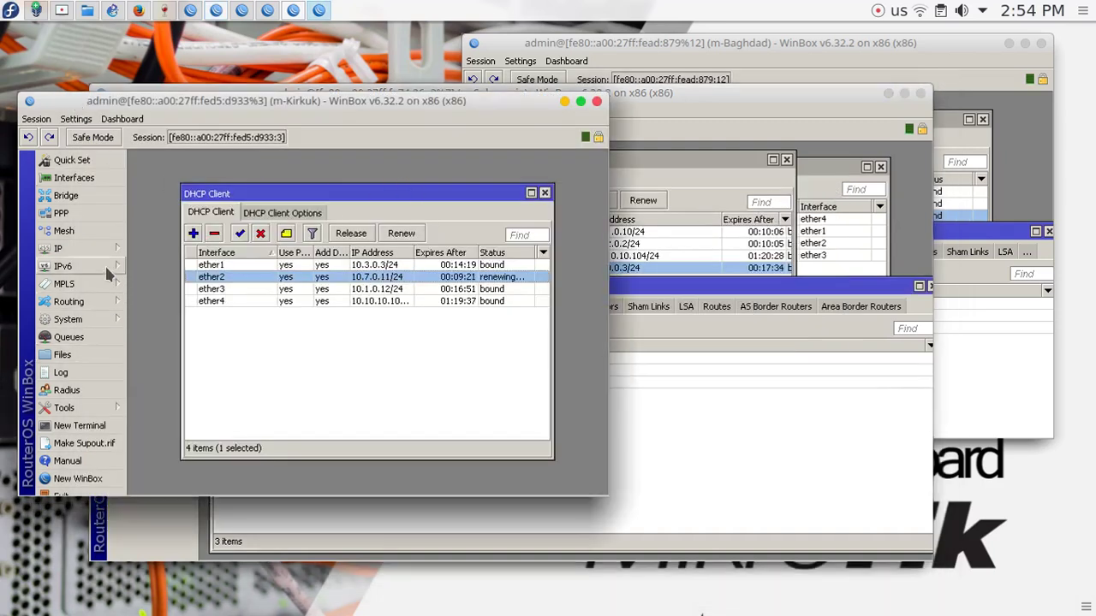
{"action": "left_click", "coordinate": [101, 305]}
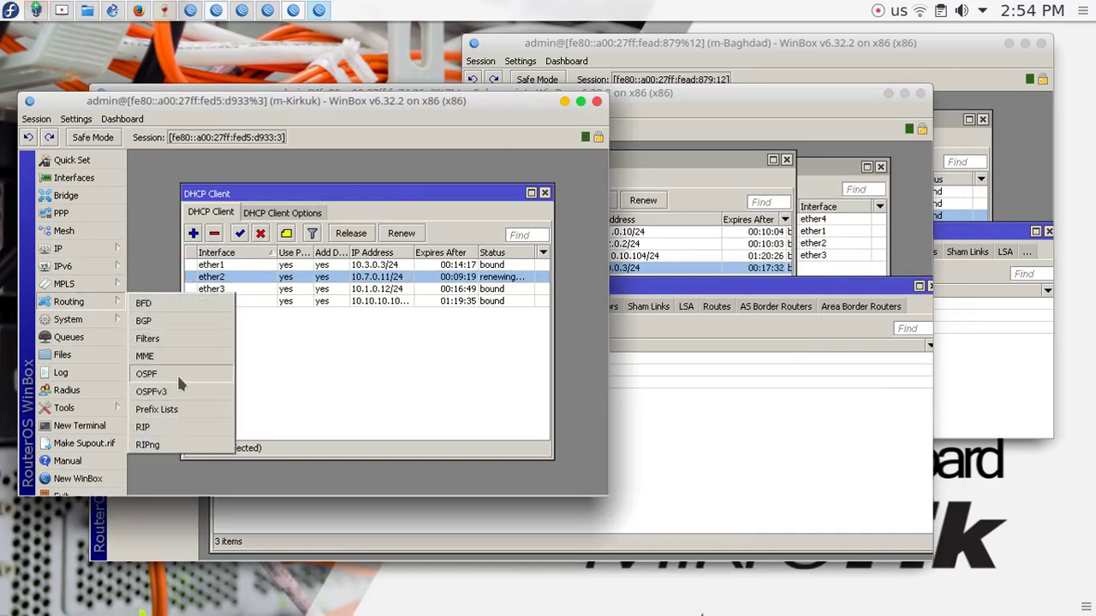
{"action": "left_click", "coordinate": [182, 377]}
{"action": "left_click", "coordinate": [204, 214]}
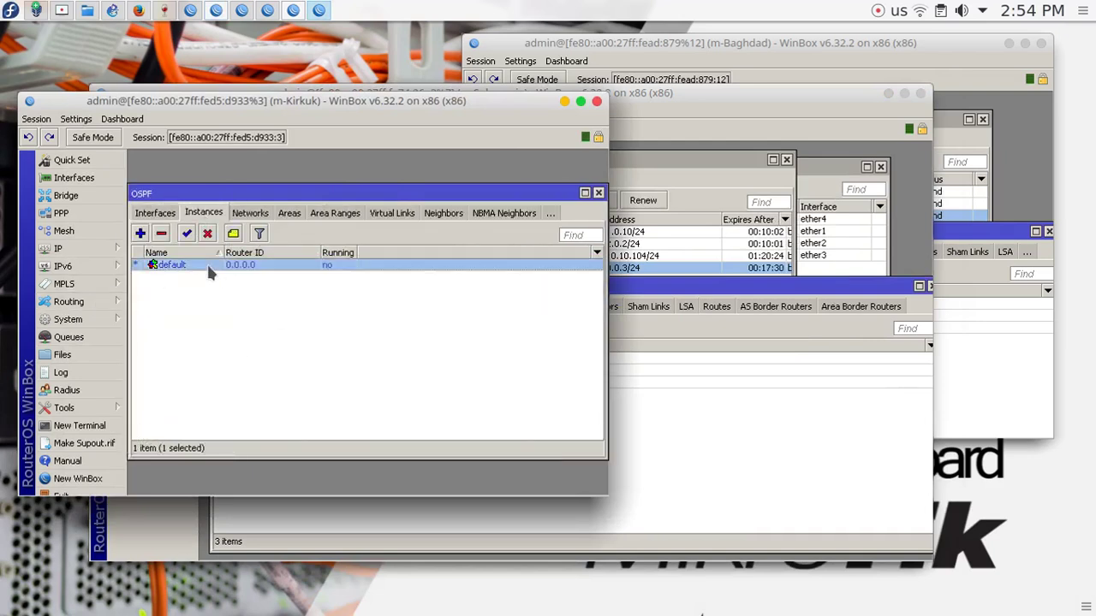
{"action": "double_click", "coordinate": [210, 267]}
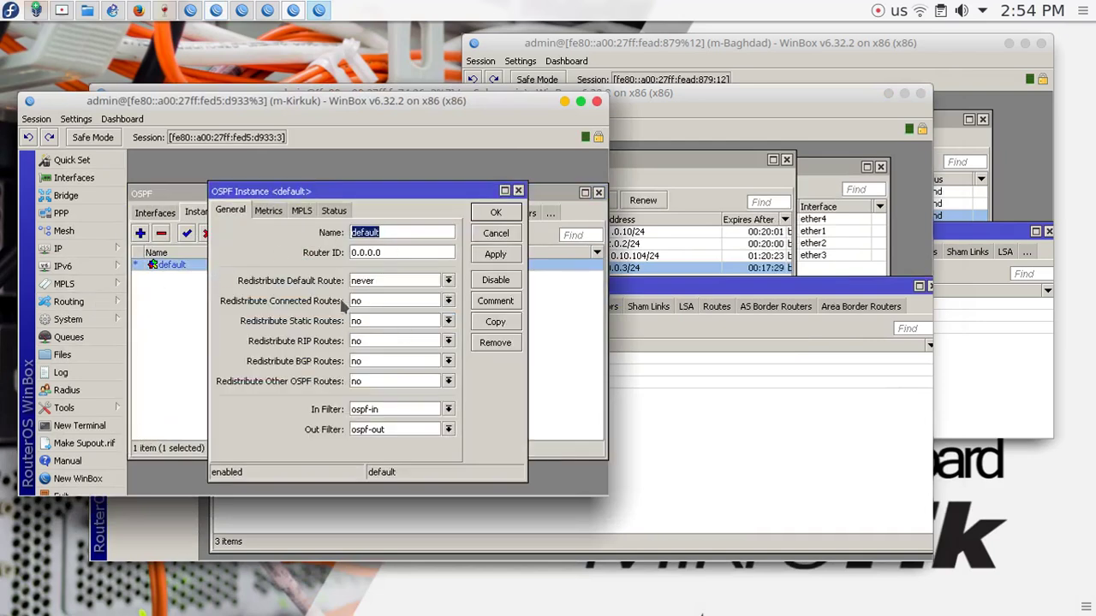
{"action": "left_click", "coordinate": [517, 190]}
{"action": "left_click", "coordinate": [290, 214]}
{"action": "double_click", "coordinate": [245, 267]}
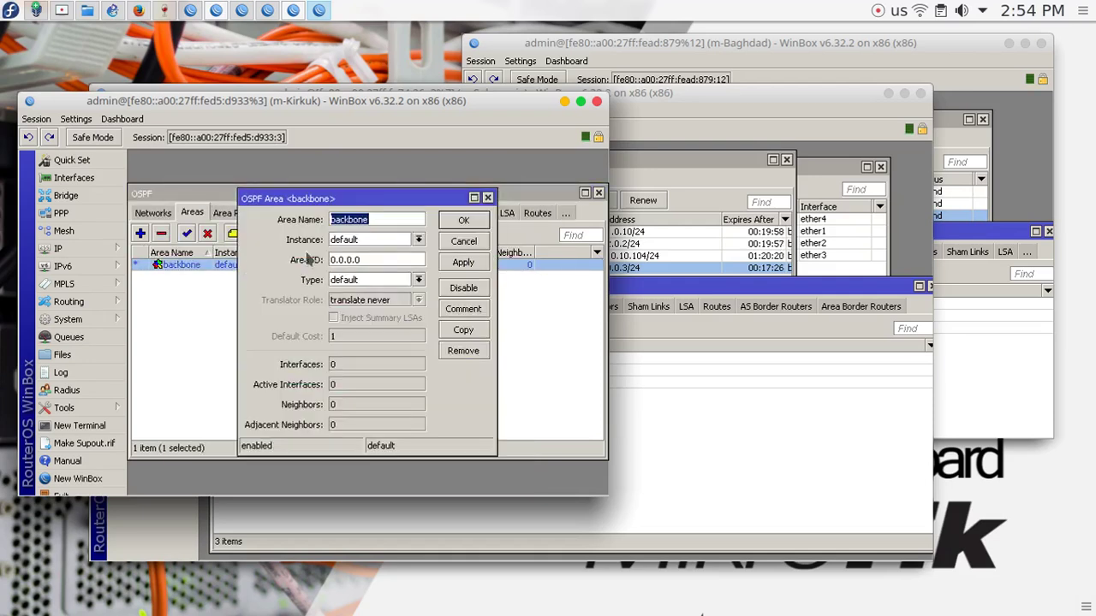
- Close the backbone area details, start a new OSPF network on Kirkuk, and place the DHCP client list below its dialog
{"action": "left_click", "coordinate": [487, 198]}
{"action": "left_click", "coordinate": [244, 214]}
{"action": "left_click", "coordinate": [183, 214]}
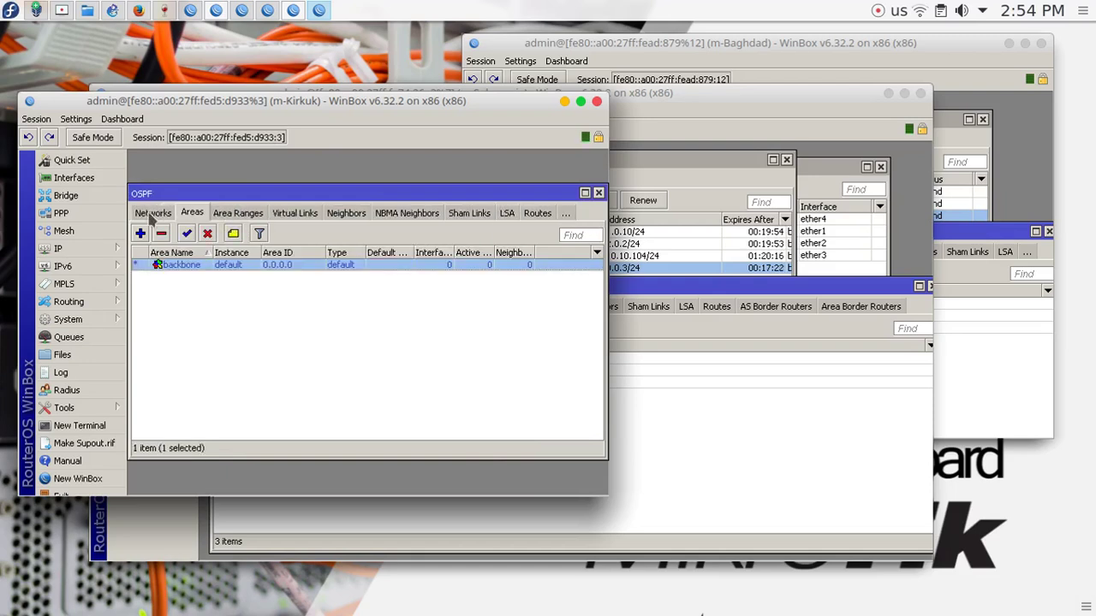
{"action": "left_click", "coordinate": [153, 213]}
{"action": "left_click", "coordinate": [139, 233]}
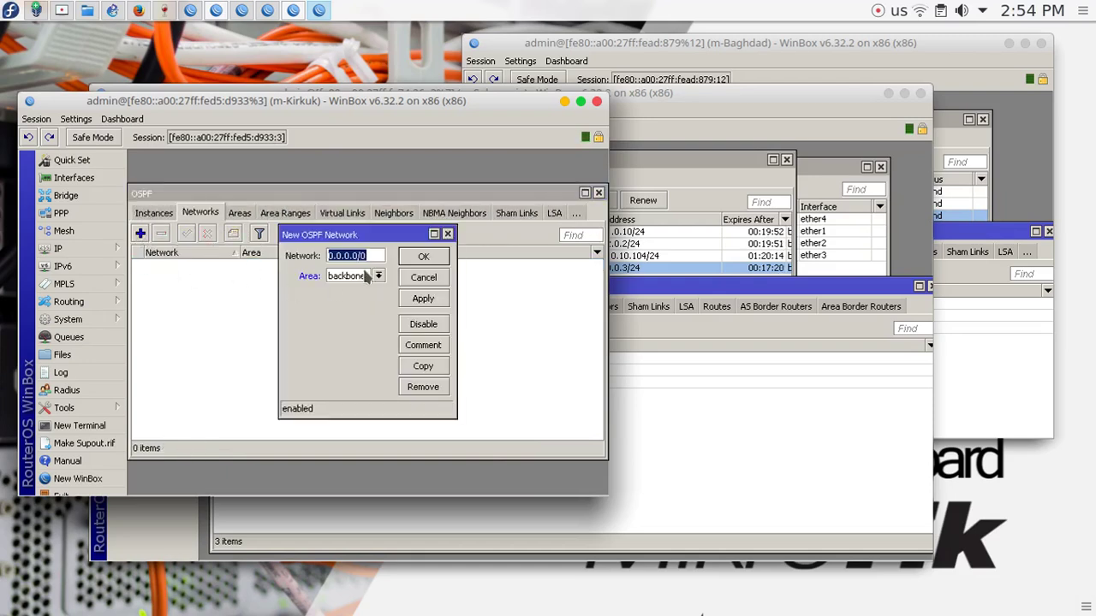
{"action": "left_click_drag", "start_coordinate": [368, 229], "coordinate": [483, 164]}
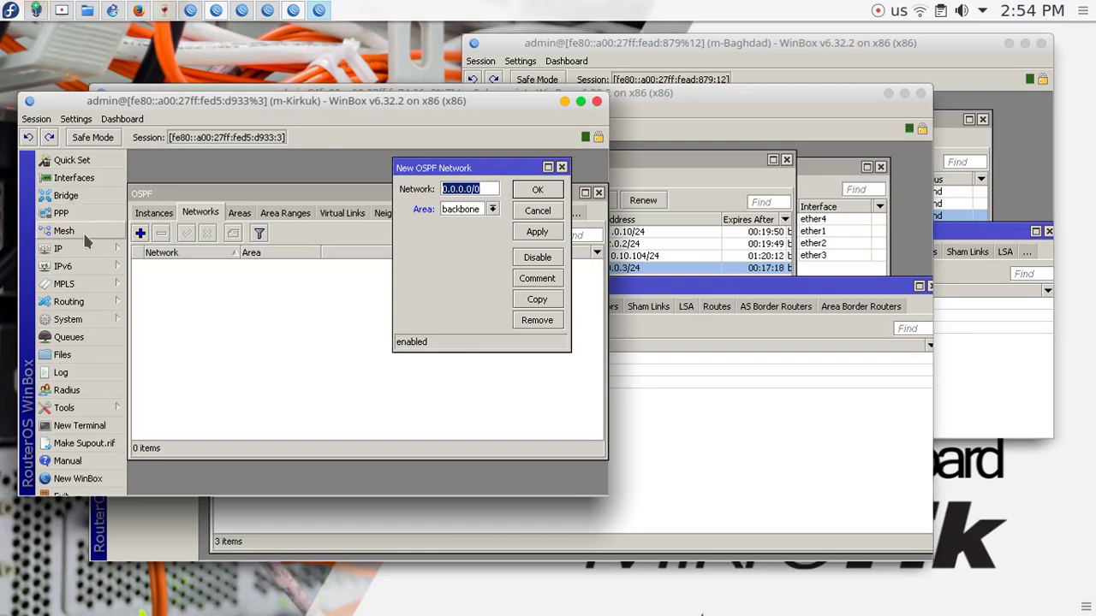
{"action": "left_click", "coordinate": [94, 250]}
{"action": "left_click", "coordinate": [188, 286]}
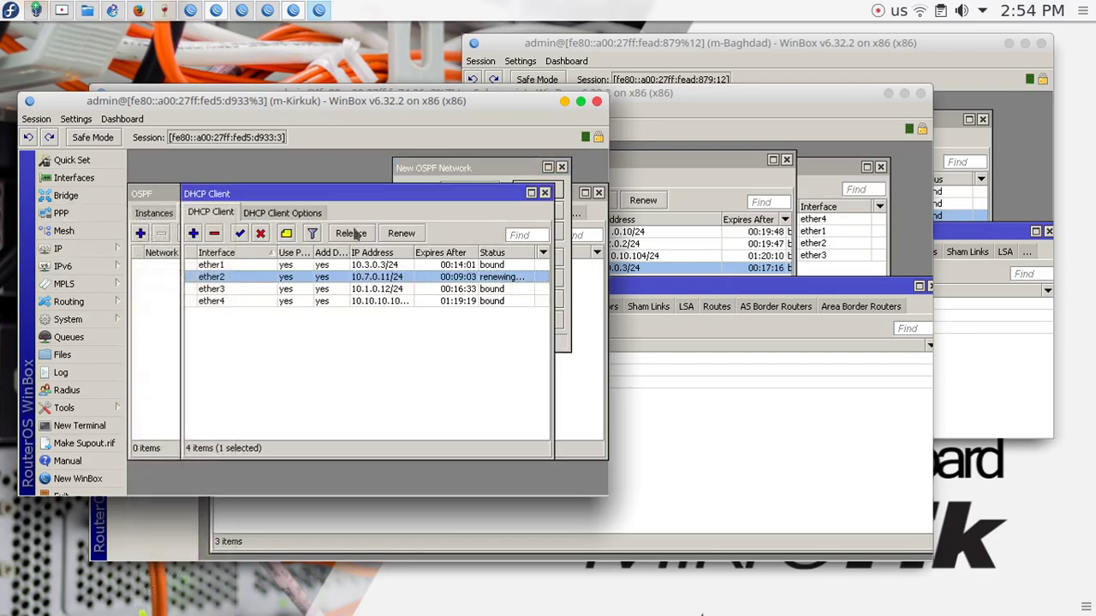
{"action": "left_click_drag", "start_coordinate": [362, 200], "coordinate": [354, 317]}
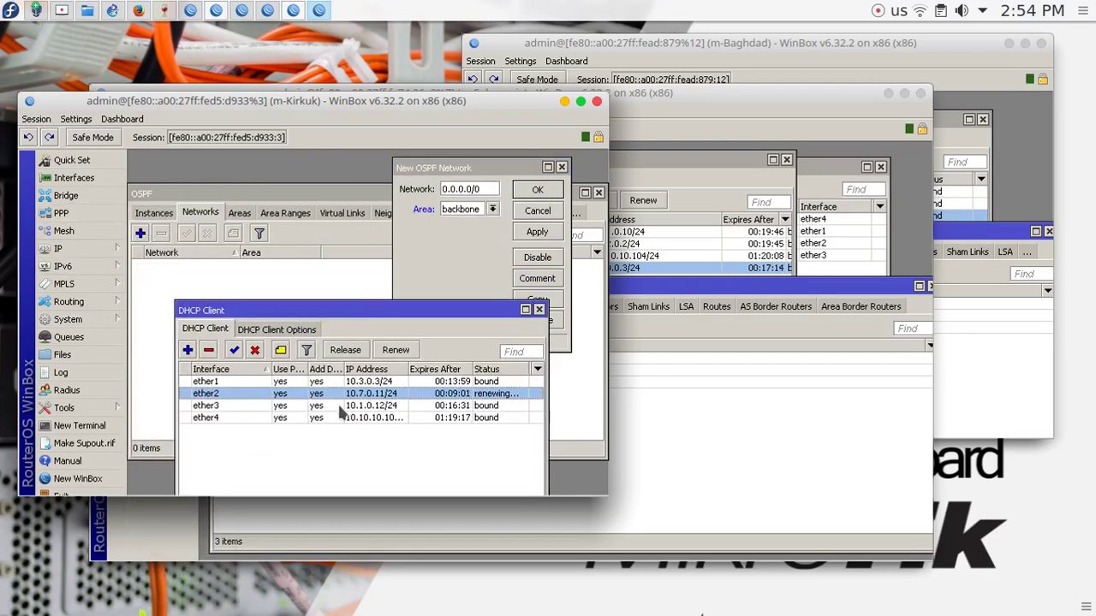
- Add an OSPF network on Kirkuk from the copied ether1 DHCP address, changed to 10.3.0.0/24, in area backbone
{"action": "double_click", "coordinate": [359, 384]}
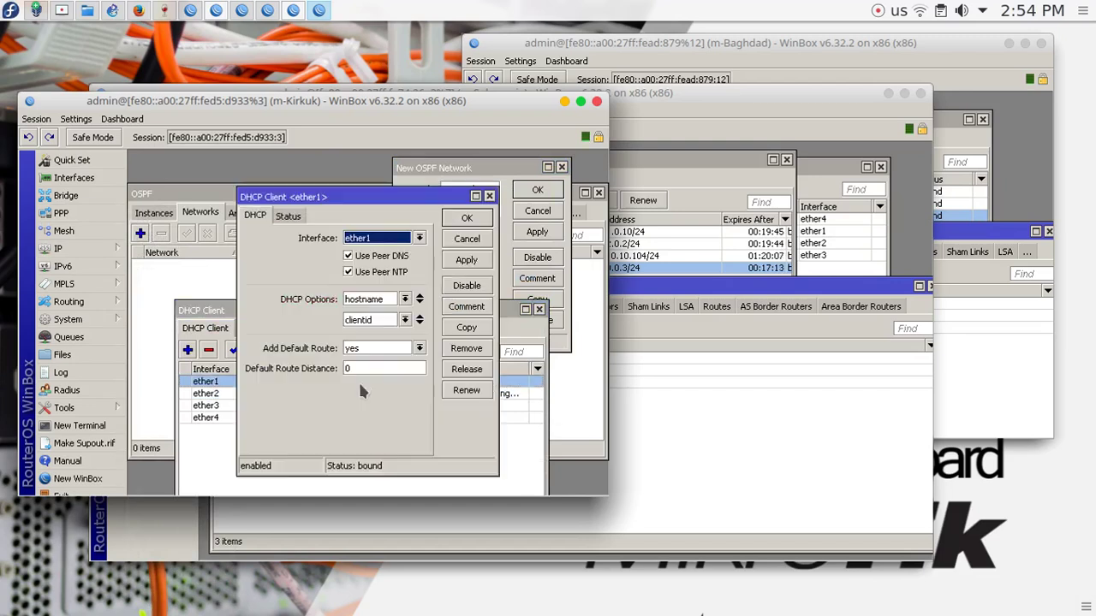
{"action": "left_click", "coordinate": [287, 216]}
{"action": "double_click", "coordinate": [354, 239]}
{"action": "right_click", "coordinate": [372, 246]}
{"action": "left_click", "coordinate": [381, 249]}
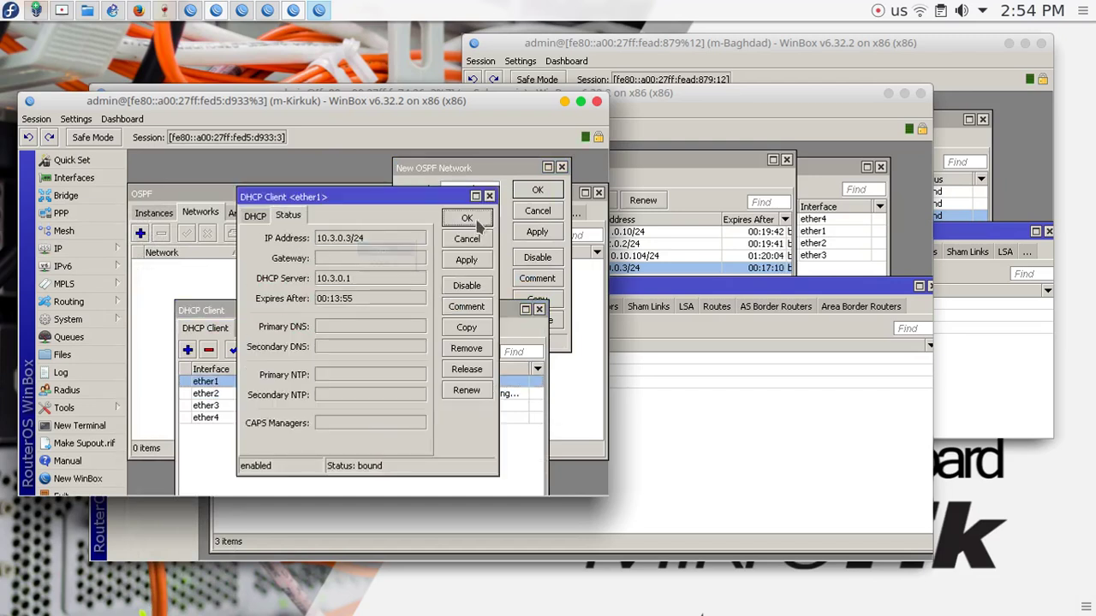
{"action": "left_click", "coordinate": [466, 217]}
{"action": "double_click", "coordinate": [463, 189]}
{"action": "key", "text": "ctrl+v"}
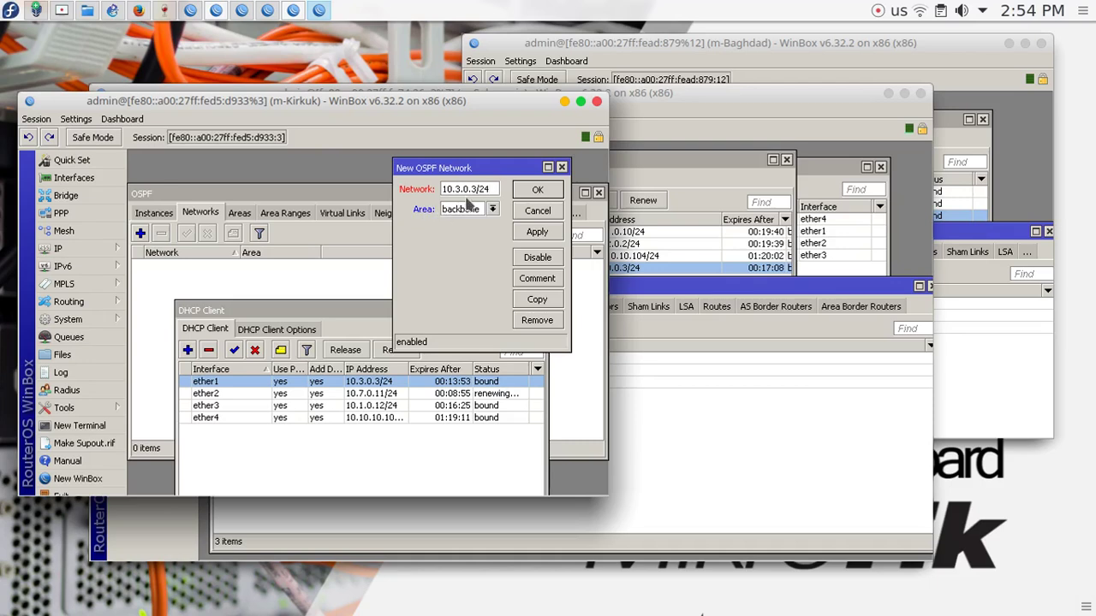
{"action": "left_click", "coordinate": [537, 190]}
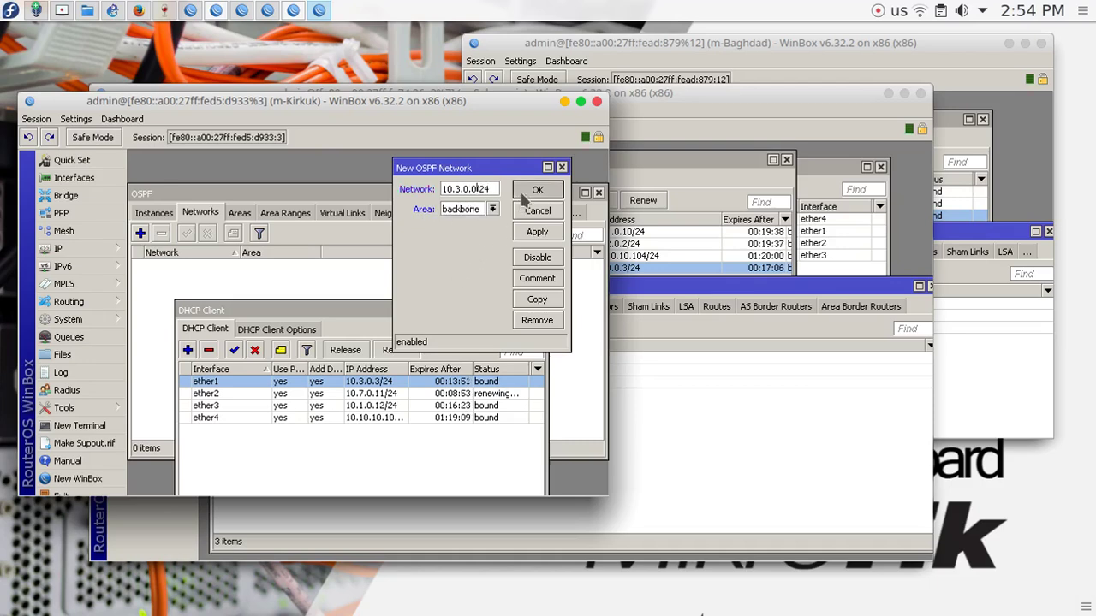
- Add a second OSPF network on Kirkuk from the copied ether2 address, changed to 10.7.0.0/24, in area backbone
{"action": "left_click", "coordinate": [218, 393]}
{"action": "double_click", "coordinate": [218, 394]}
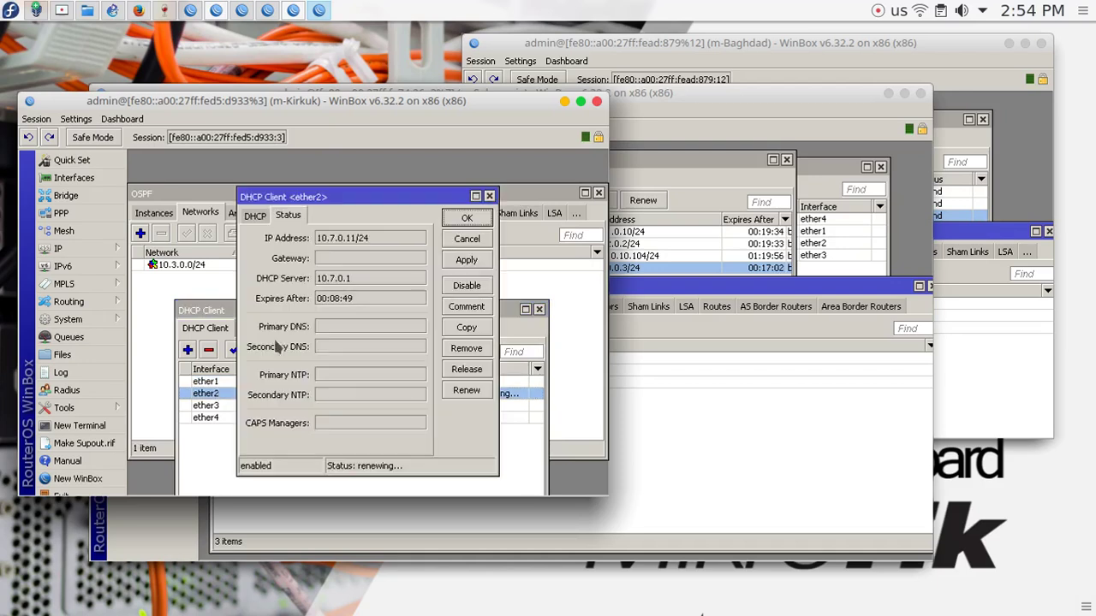
{"action": "left_click_drag", "start_coordinate": [389, 240], "coordinate": [291, 240]}
{"action": "right_click", "coordinate": [358, 241]}
{"action": "left_click", "coordinate": [380, 247]}
{"action": "left_click", "coordinate": [466, 217]}
{"action": "left_click", "coordinate": [141, 233]}
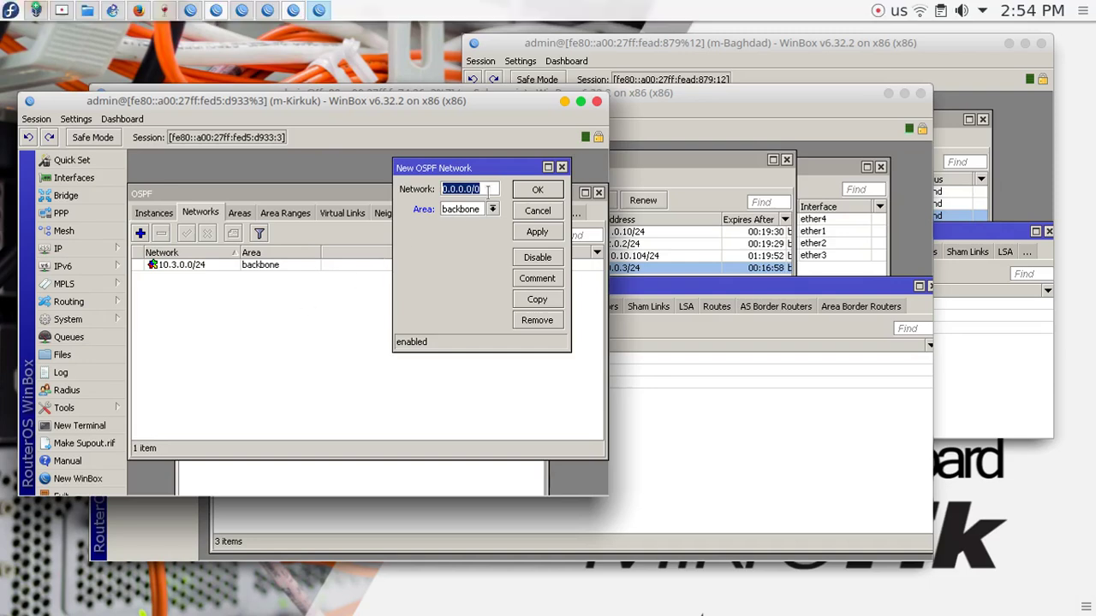
{"action": "key", "text": "ctrl+v"}
{"action": "key", "text": "BackSpace"}
{"action": "key", "text": "BackSpace"}
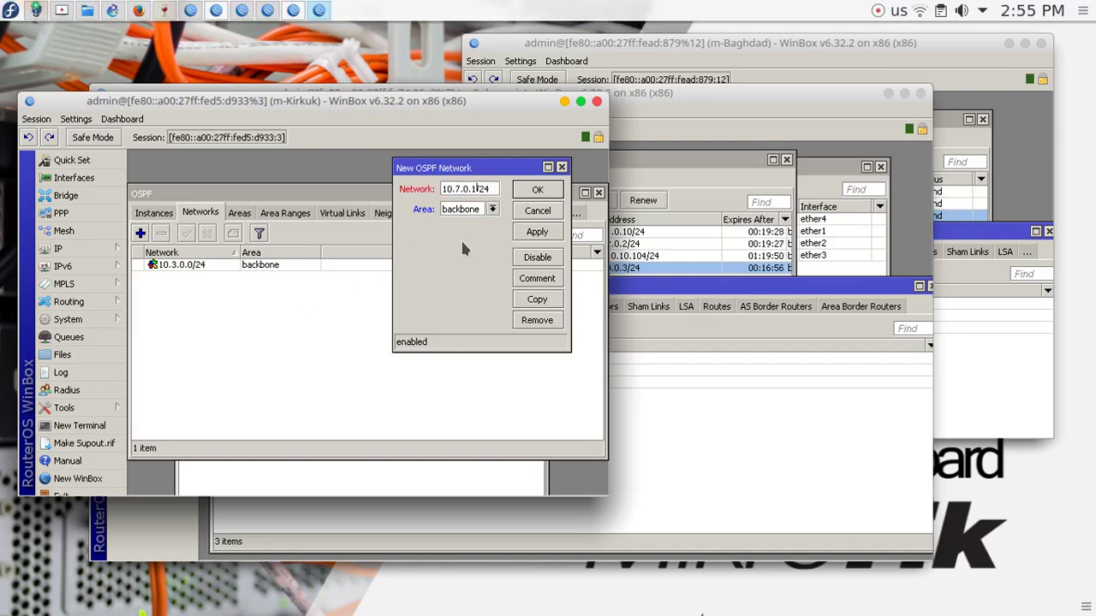
{"action": "type", "text": "0"}
{"action": "left_click", "coordinate": [537, 190]}
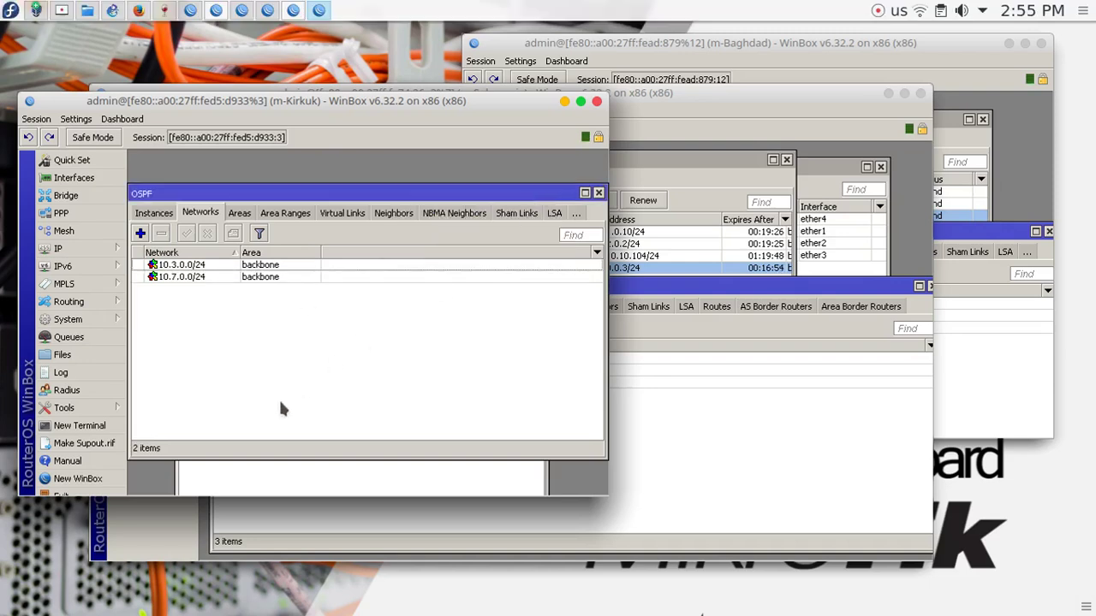
- Add a third OSPF network on Kirkuk from the copied ether3 address, changed to 10.1.0.0/24, in area backbone
{"action": "left_click", "coordinate": [227, 480]}
{"action": "double_click", "coordinate": [229, 408]}
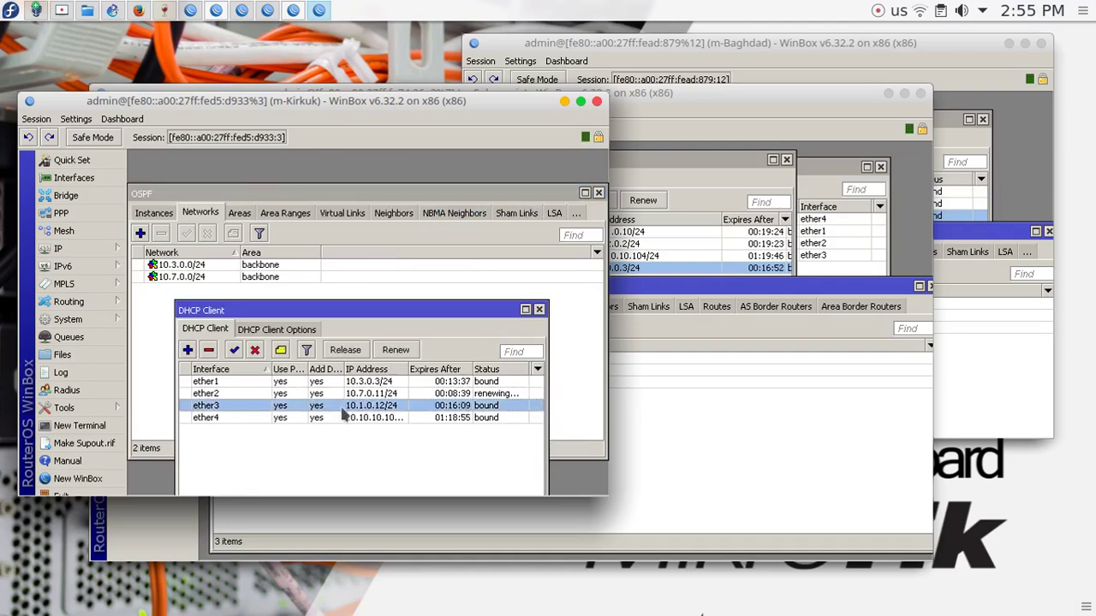
{"action": "left_click_drag", "start_coordinate": [396, 246], "coordinate": [288, 241]}
{"action": "right_click", "coordinate": [346, 241]}
{"action": "left_click", "coordinate": [364, 245]}
{"action": "left_click", "coordinate": [467, 218]}
{"action": "left_click", "coordinate": [140, 233]}
{"action": "key", "text": "ctrl+v"}
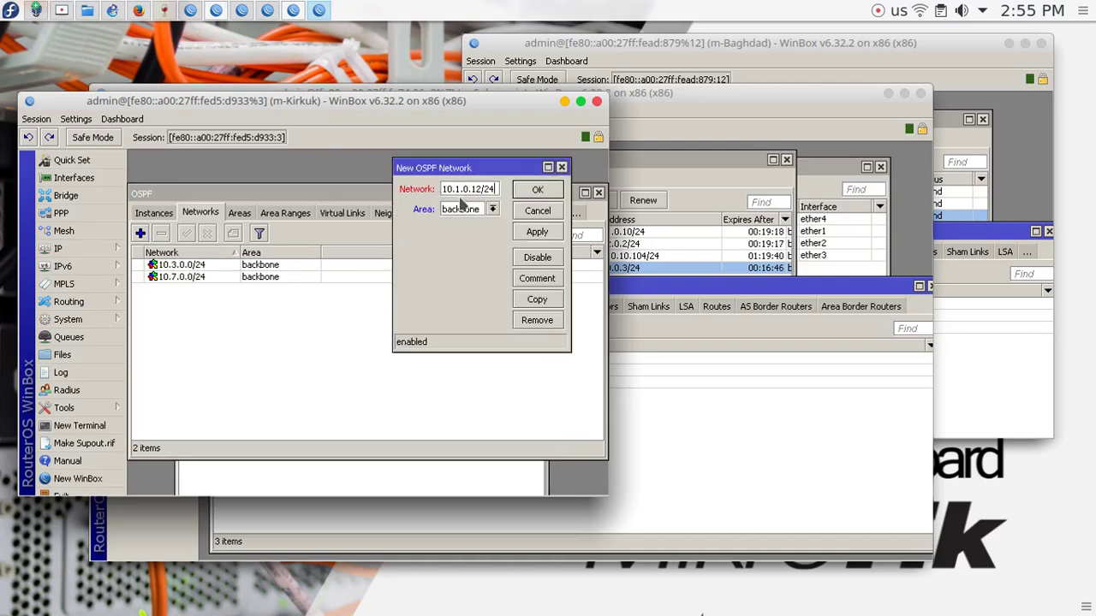
{"action": "key", "text": "BackSpace"}
{"action": "key", "text": "BackSpace"}
{"action": "type", "text": "0"}
{"action": "left_click", "coordinate": [537, 191]}
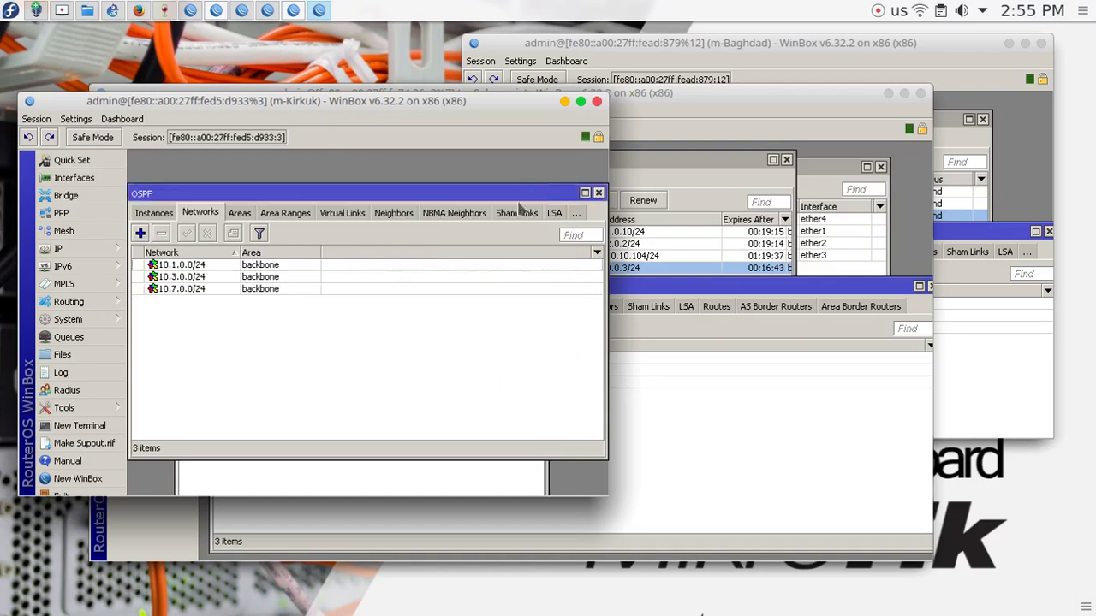
- Move the Sulymania window aside, and widen the Kirkuk window and the OSPF window inside it
{"action": "left_click", "coordinate": [610, 178]}
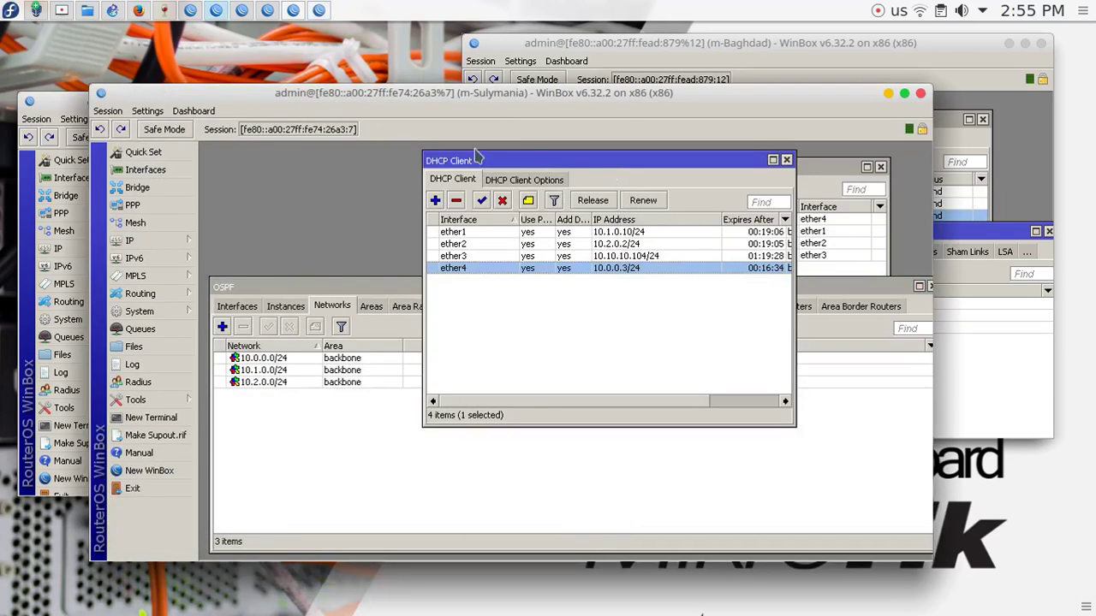
{"action": "left_click_drag", "start_coordinate": [394, 95], "coordinate": [542, 112]}
{"action": "left_click", "coordinate": [434, 142]}
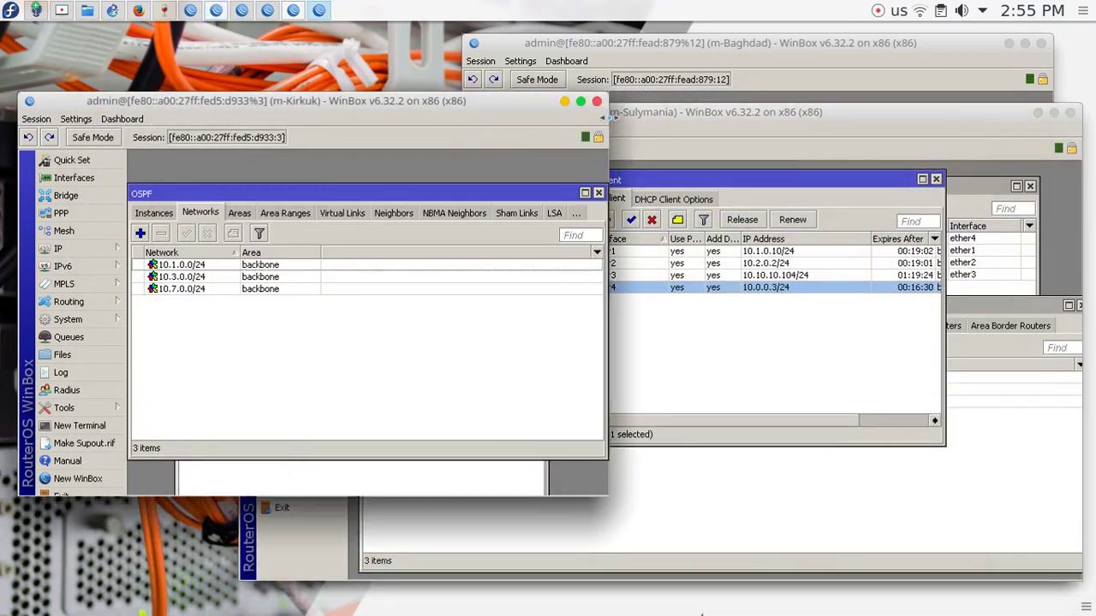
{"action": "left_click", "coordinate": [611, 118]}
{"action": "left_click", "coordinate": [485, 103]}
{"action": "left_click_drag", "start_coordinate": [610, 118], "coordinate": [935, 118]}
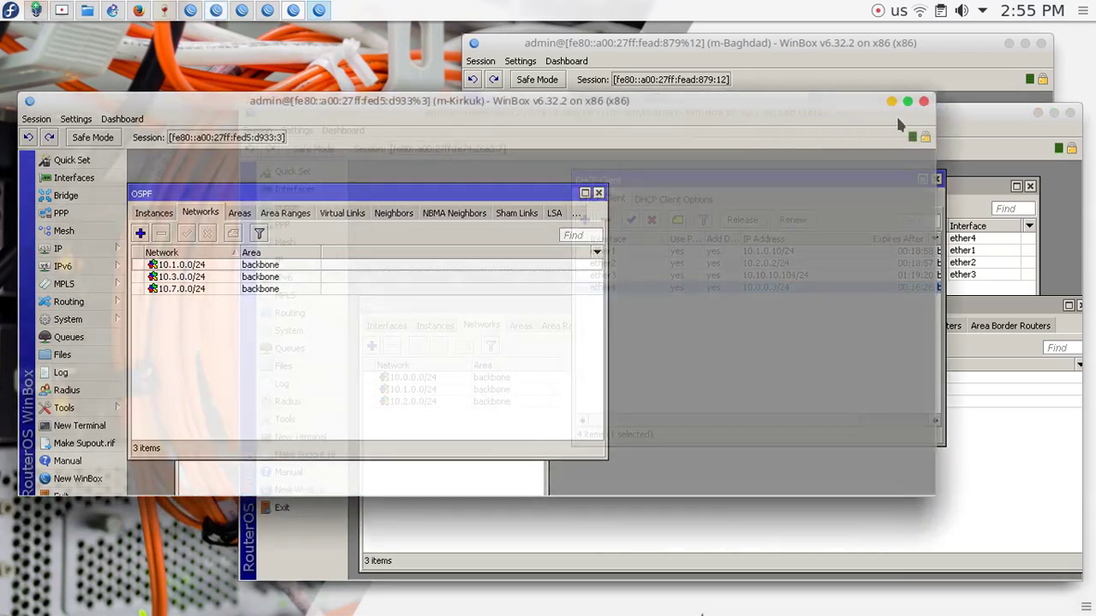
{"action": "left_click_drag", "start_coordinate": [604, 208], "coordinate": [803, 208]}
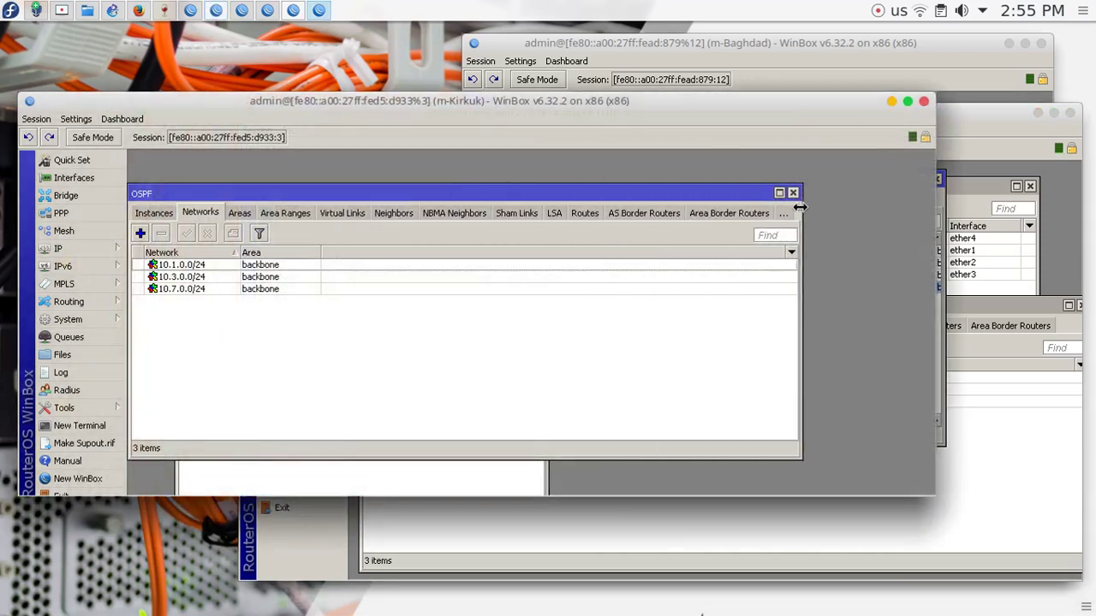
- Display Kirkuk's OSPF interface list and go through the ether1, ether2 and ether3 entries
{"action": "left_click", "coordinate": [169, 219]}
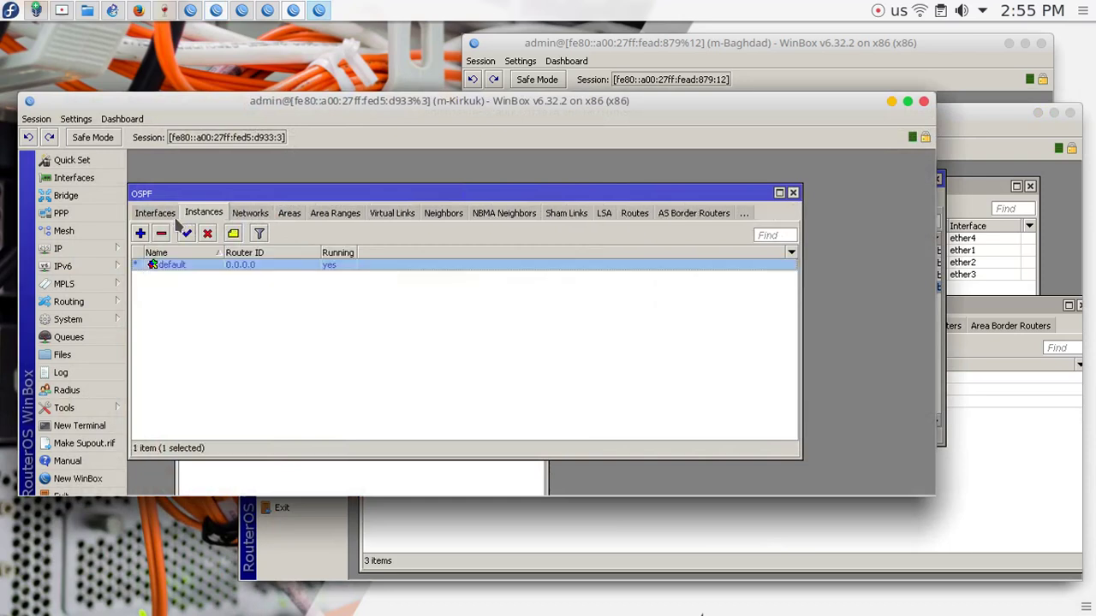
{"action": "left_click", "coordinate": [155, 216]}
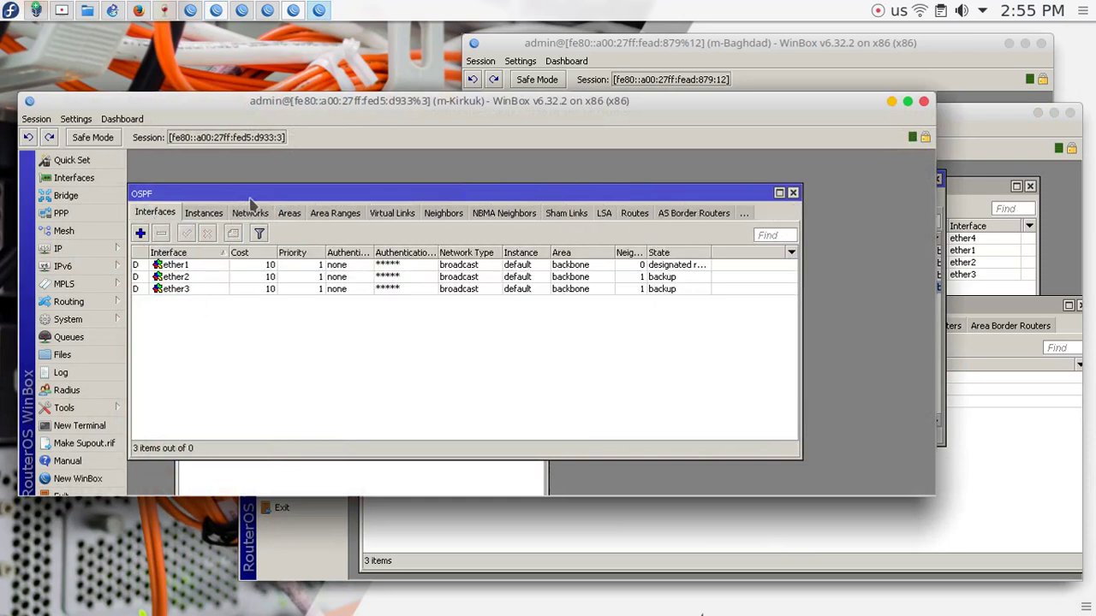
{"action": "left_click_drag", "start_coordinate": [250, 199], "coordinate": [305, 186]}
{"action": "left_click", "coordinate": [227, 252]}
{"action": "left_click", "coordinate": [229, 263]}
{"action": "left_click", "coordinate": [230, 288]}
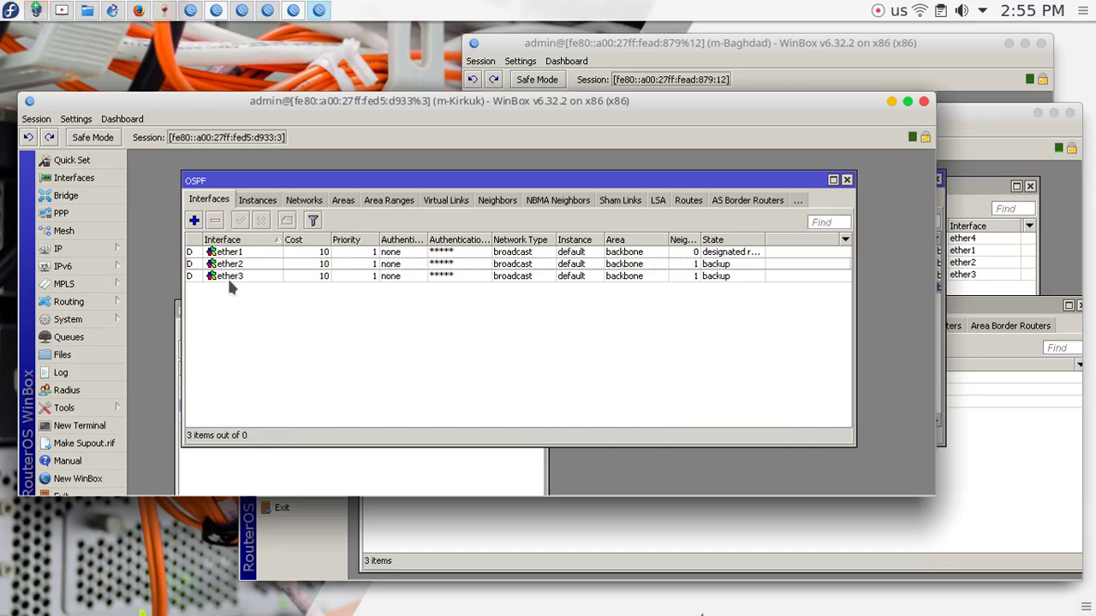
{"action": "left_click", "coordinate": [227, 252]}
{"action": "left_click", "coordinate": [240, 265]}
{"action": "left_click", "coordinate": [242, 276]}
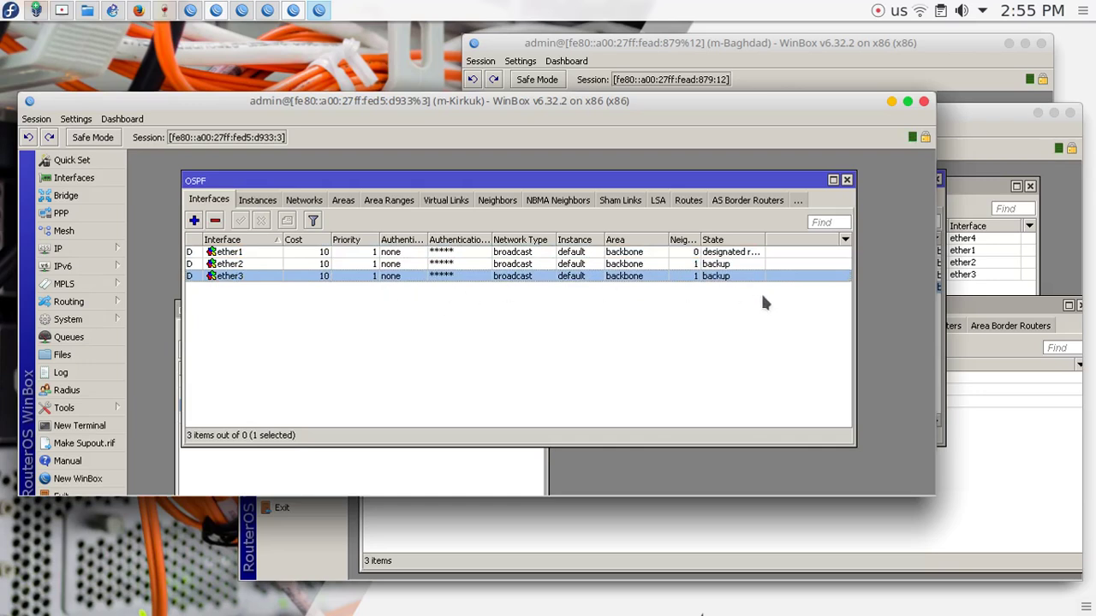
- Widen the State and Neighbors columns of Kirkuk's OSPF interface list and sort it by ascending neighbor count
{"action": "left_click_drag", "start_coordinate": [763, 245], "coordinate": [813, 232]}
{"action": "left_click", "coordinate": [722, 254]}
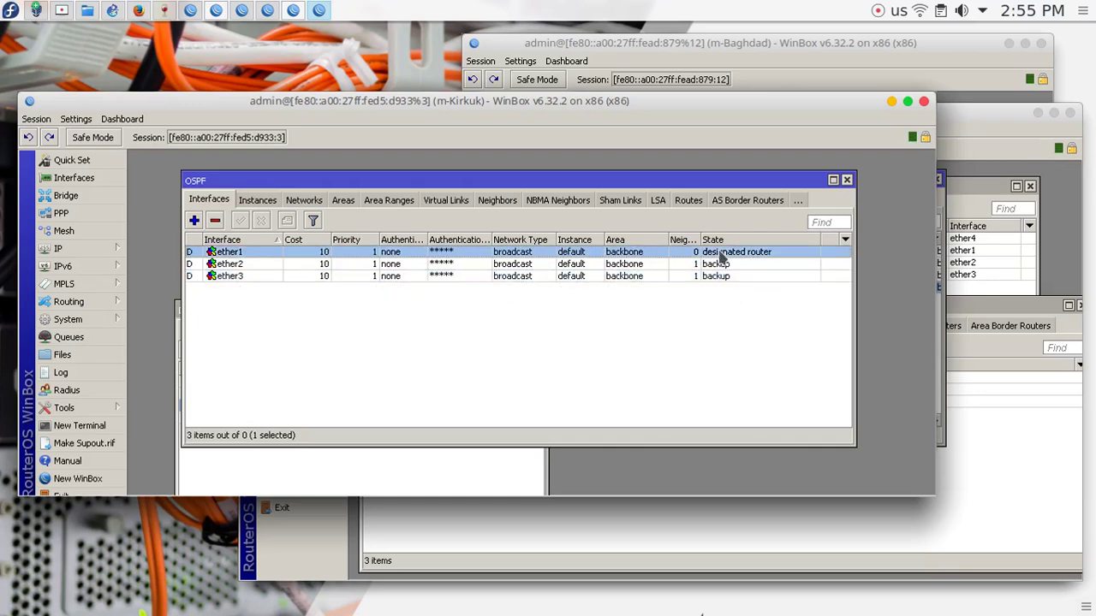
{"action": "left_click", "coordinate": [735, 265]}
{"action": "left_click", "coordinate": [729, 277]}
{"action": "left_click", "coordinate": [730, 266]}
{"action": "left_click_drag", "start_coordinate": [702, 240], "coordinate": [736, 238]}
{"action": "left_click", "coordinate": [700, 252]}
{"action": "left_click", "coordinate": [695, 244]}
{"action": "left_click", "coordinate": [697, 243]}
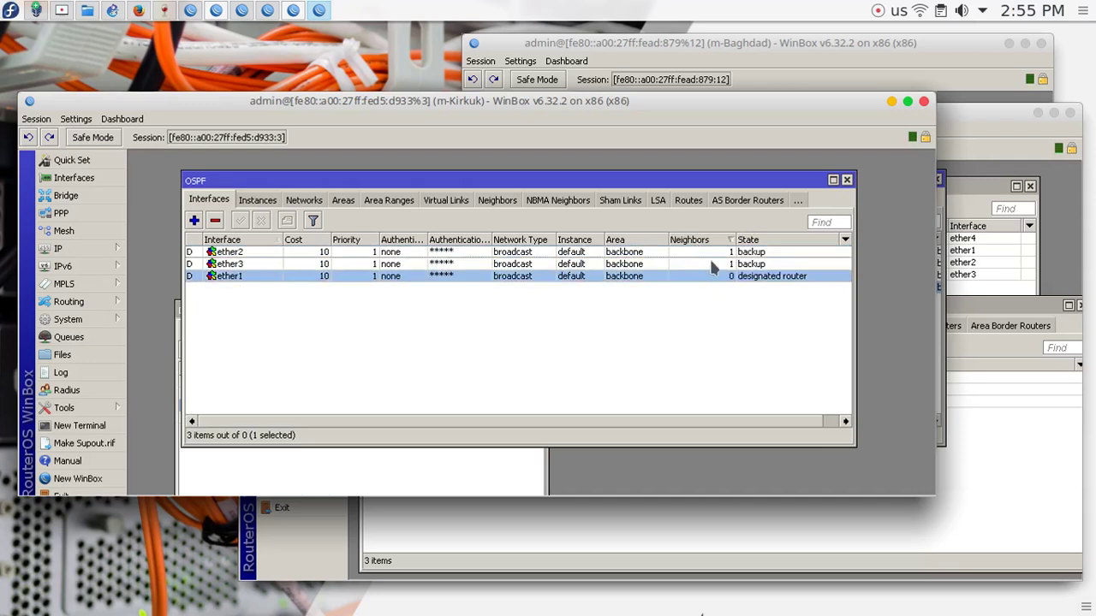
{"action": "left_click", "coordinate": [710, 243]}
- Compare the OSPF neighbor counts of the ether2 and ether3 interfaces on Kirkuk
{"action": "left_click", "coordinate": [705, 265]}
{"action": "left_click", "coordinate": [711, 275]}
{"action": "left_click", "coordinate": [710, 265]}
{"action": "left_click", "coordinate": [708, 276]}
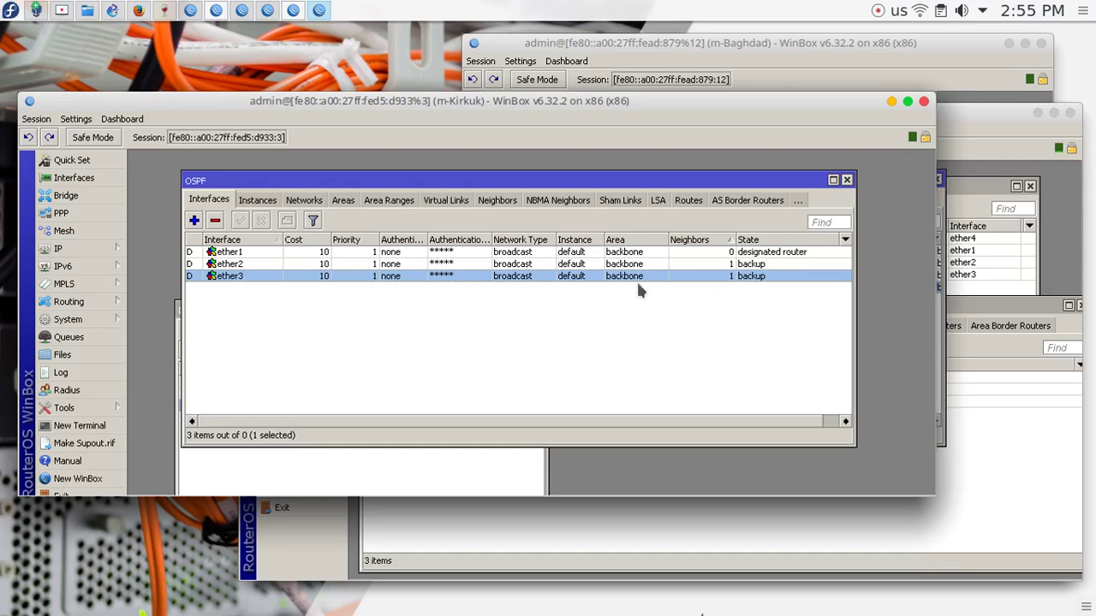
{"action": "left_click", "coordinate": [257, 265]}
{"action": "left_click", "coordinate": [255, 277]}
{"action": "left_click", "coordinate": [715, 264]}
{"action": "left_click", "coordinate": [717, 276]}
{"action": "left_click", "coordinate": [716, 265]}
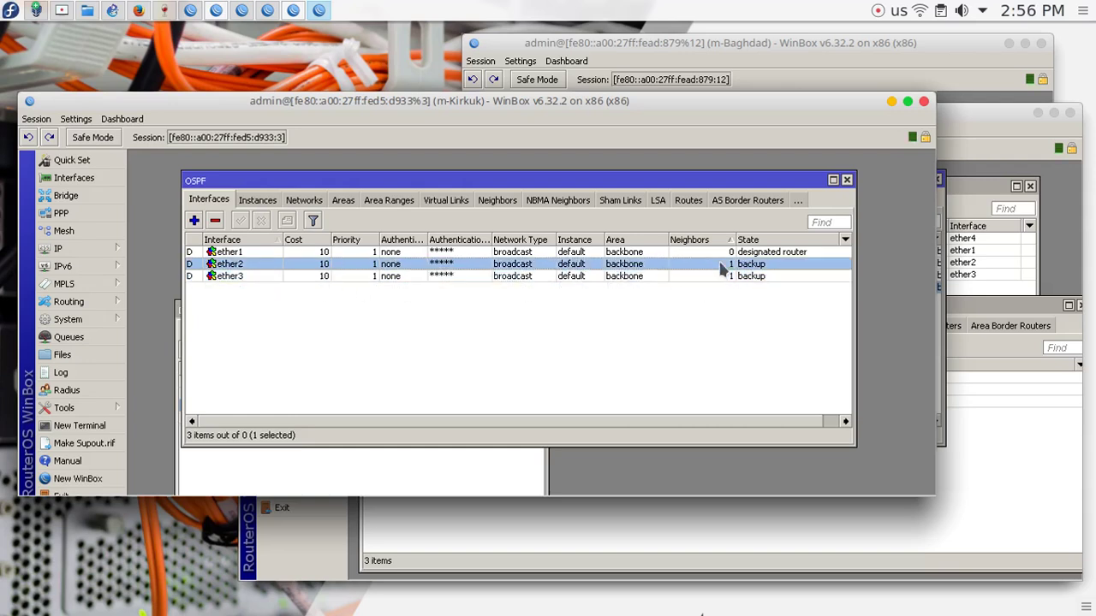
{"action": "left_click", "coordinate": [714, 276]}
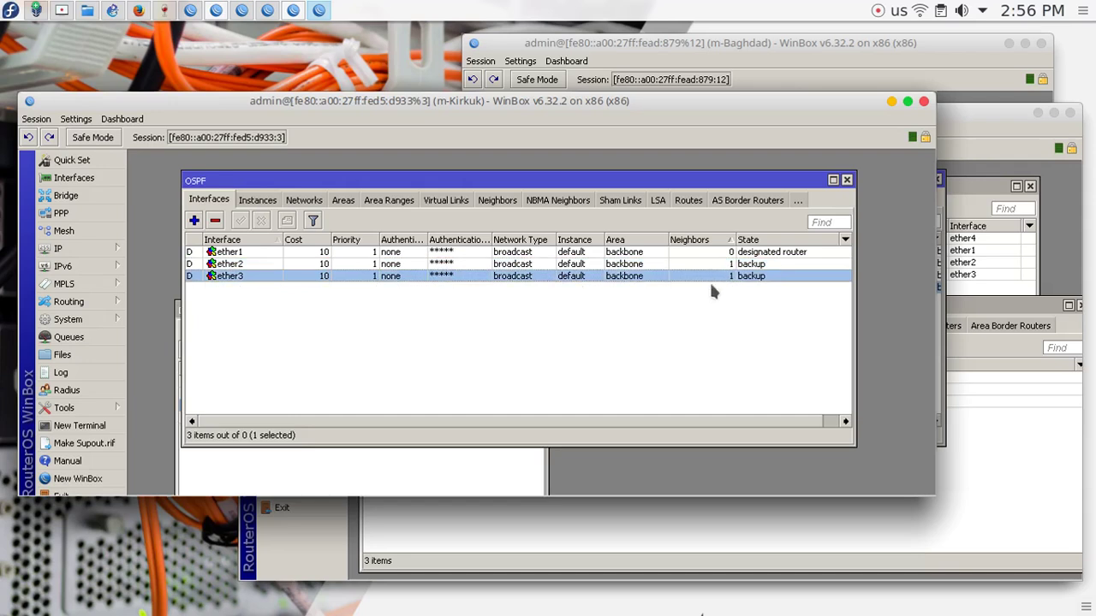
- Display Sulymania's OSPF interface list, widen its Neighbors and State columns, and check the ether1 entry
{"action": "left_click", "coordinate": [971, 128]}
{"action": "left_click", "coordinate": [386, 324]}
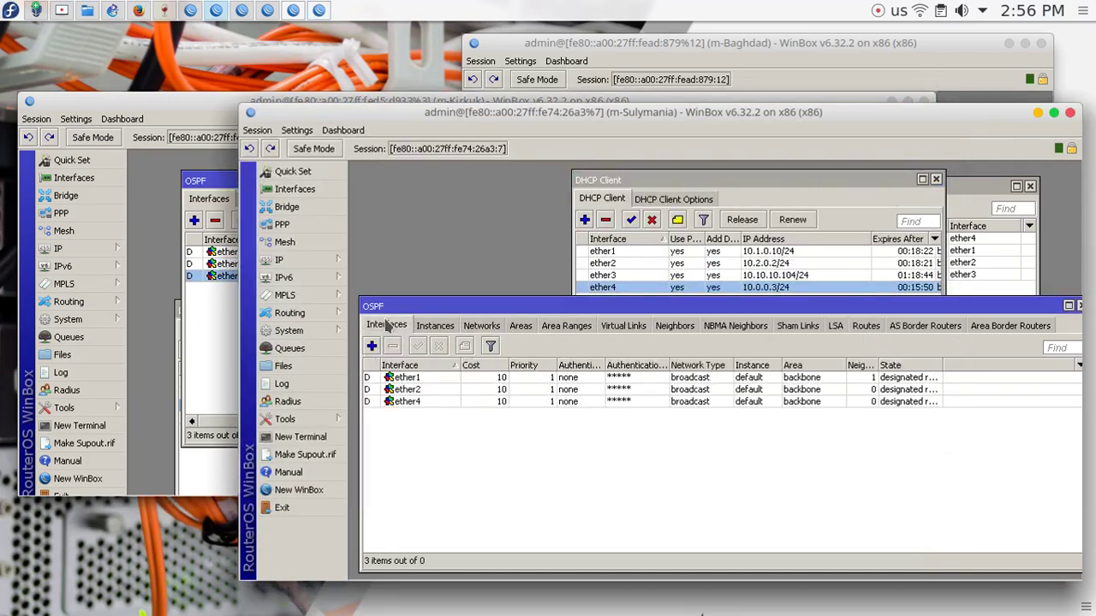
{"action": "left_click_drag", "start_coordinate": [877, 366], "coordinate": [920, 368]}
{"action": "left_click_drag", "start_coordinate": [987, 361], "coordinate": [1036, 361]}
{"action": "left_click", "coordinate": [894, 376]}
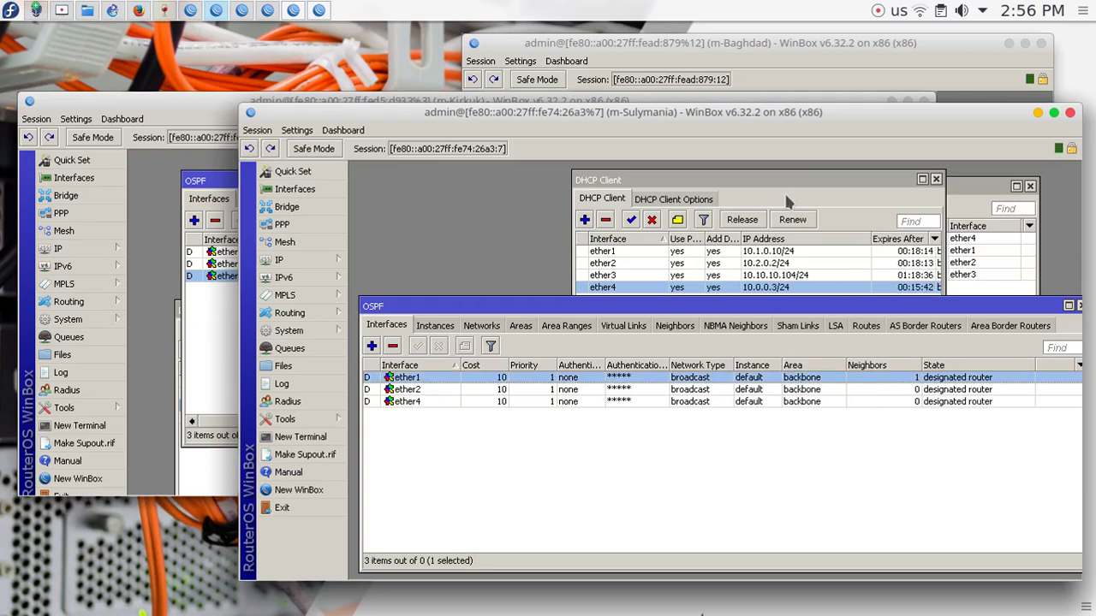
- Widen the Baghdad window, display its OSPF interface list, and enlarge the list to show the neighbor and state columns
{"action": "left_click", "coordinate": [747, 60]}
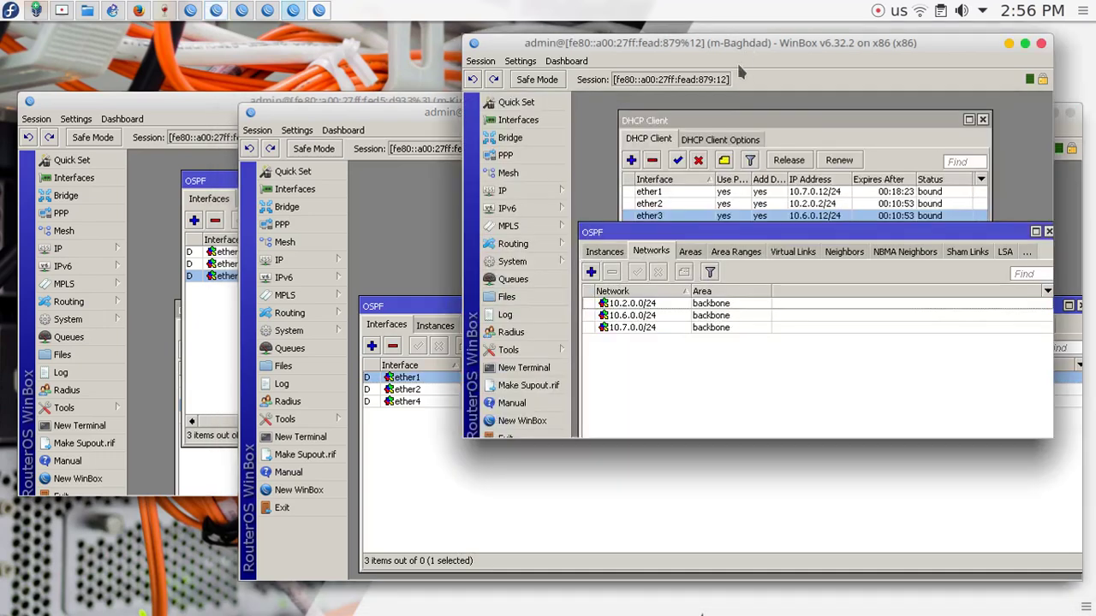
{"action": "left_click_drag", "start_coordinate": [467, 315], "coordinate": [329, 266]}
{"action": "left_click", "coordinate": [456, 255]}
{"action": "left_click_drag", "start_coordinate": [616, 236], "coordinate": [677, 173]}
{"action": "left_click", "coordinate": [535, 190]}
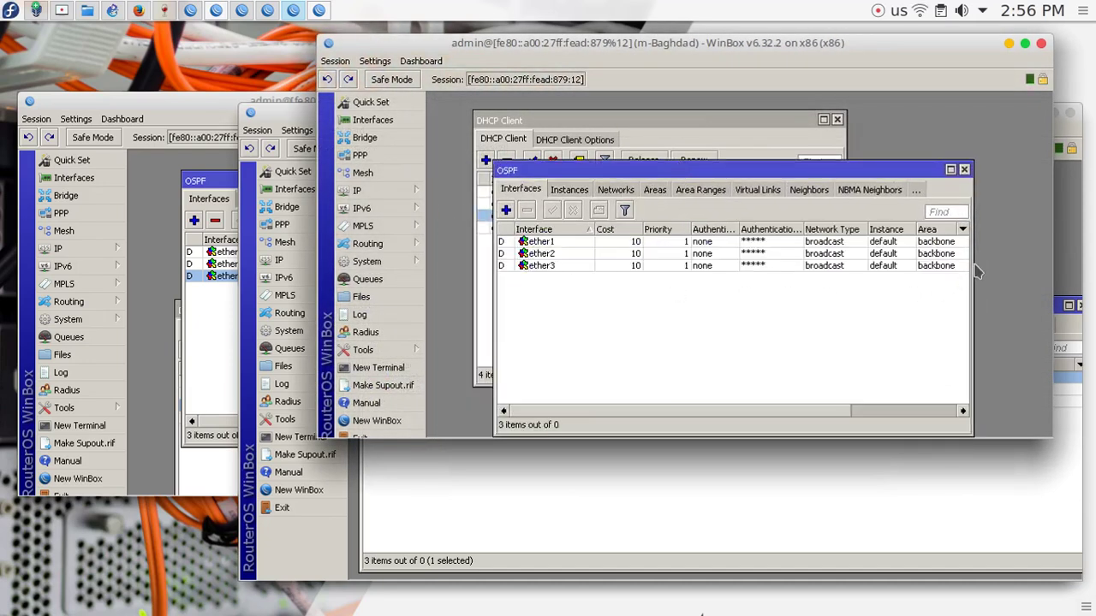
{"action": "left_click_drag", "start_coordinate": [976, 272], "coordinate": [1066, 271]}
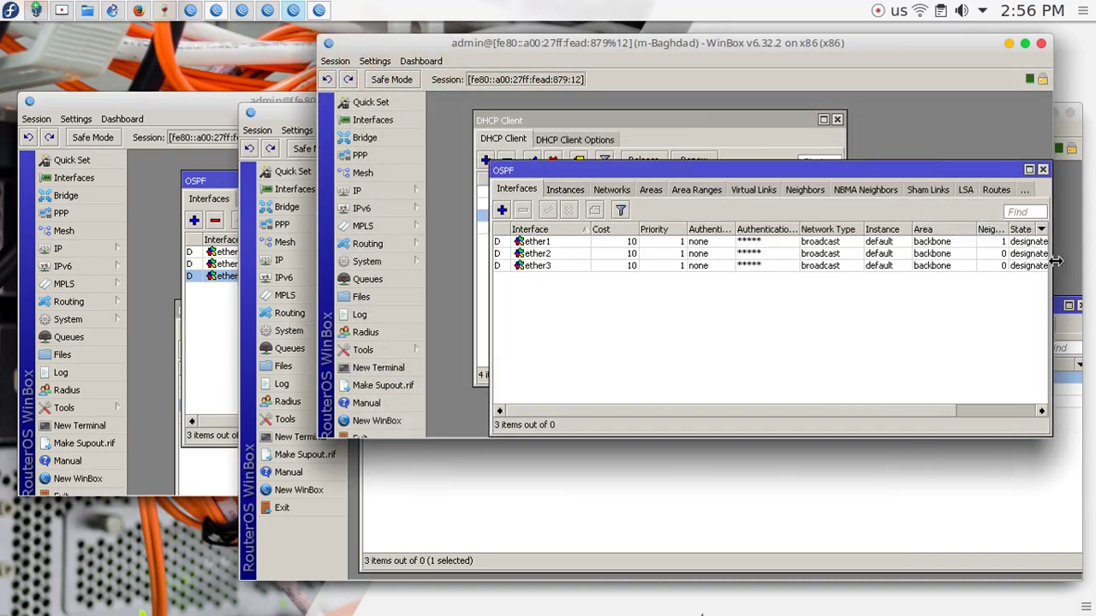
{"action": "left_click", "coordinate": [1059, 269]}
{"action": "left_click", "coordinate": [882, 42]}
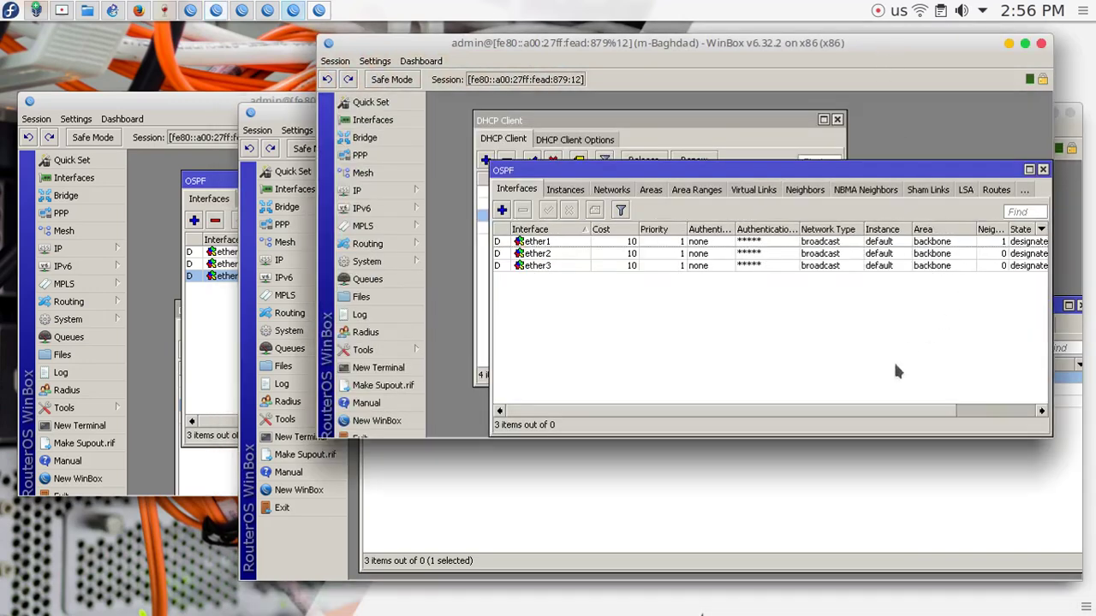
- Reposition Baghdad's OSPF interface list, select its ether1 entry, and check Baghdad's links in the GNS3 topology
{"action": "left_click_drag", "start_coordinate": [860, 174], "coordinate": [885, 168]}
{"action": "left_click", "coordinate": [920, 176]}
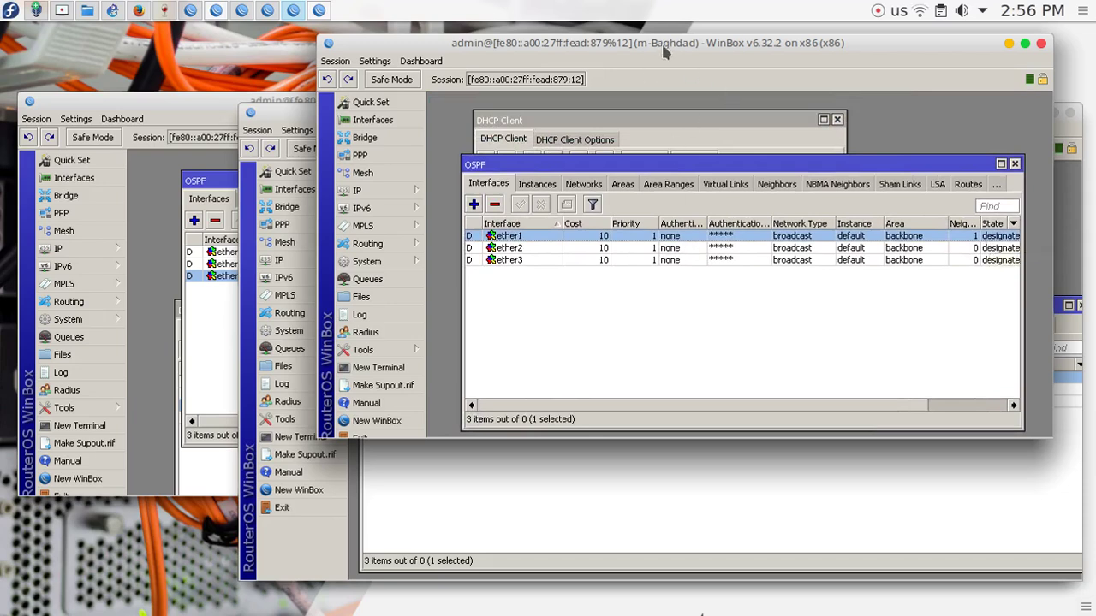
{"action": "left_click", "coordinate": [112, 10]}
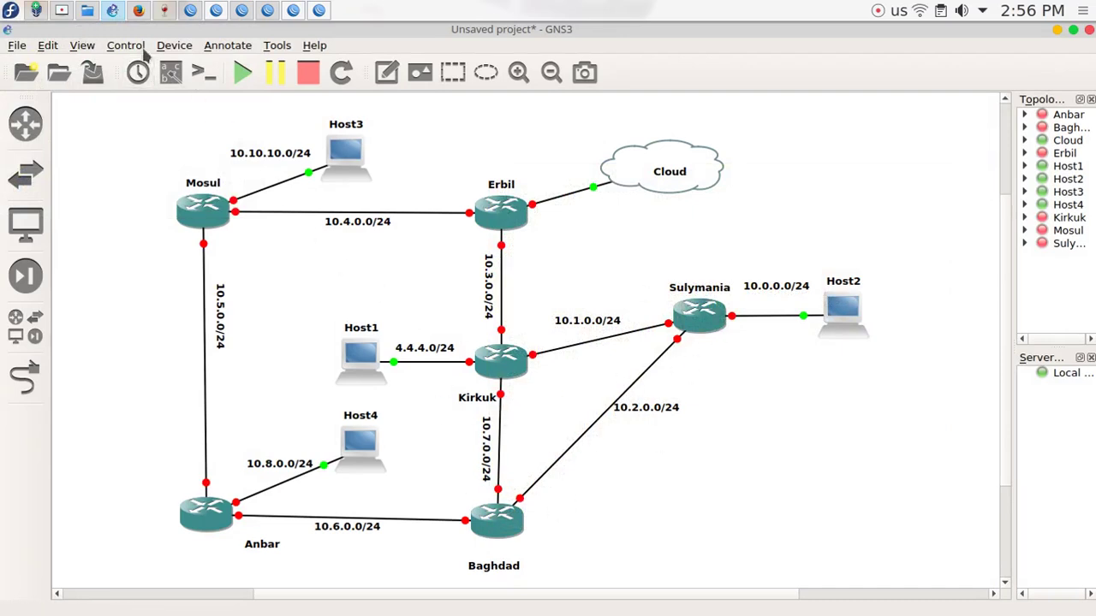
{"action": "left_click", "coordinate": [112, 10]}
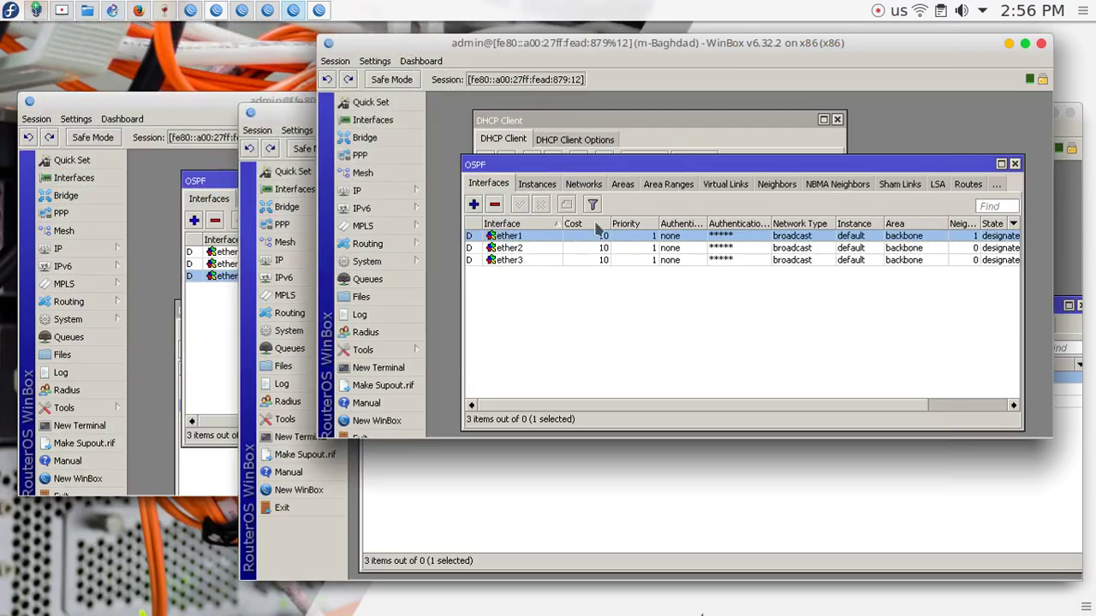
- Match Kirkuk's OSPF ether2 interface to its DHCP client address and compare it with the link in the GNS3 topology
{"action": "left_click", "coordinate": [269, 325]}
{"action": "left_click", "coordinate": [685, 264]}
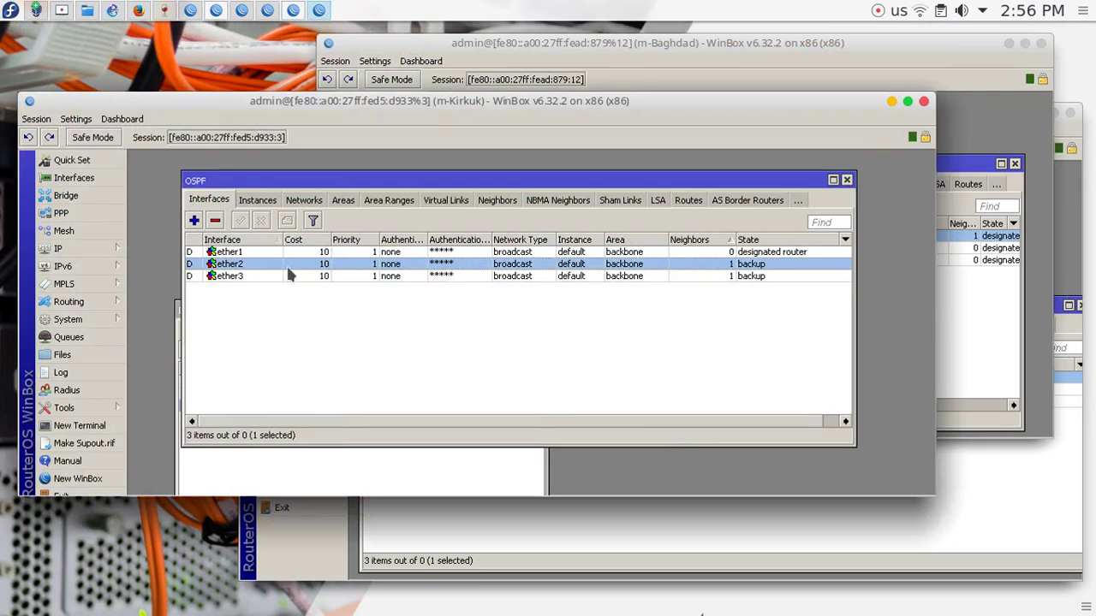
{"action": "left_click", "coordinate": [324, 480]}
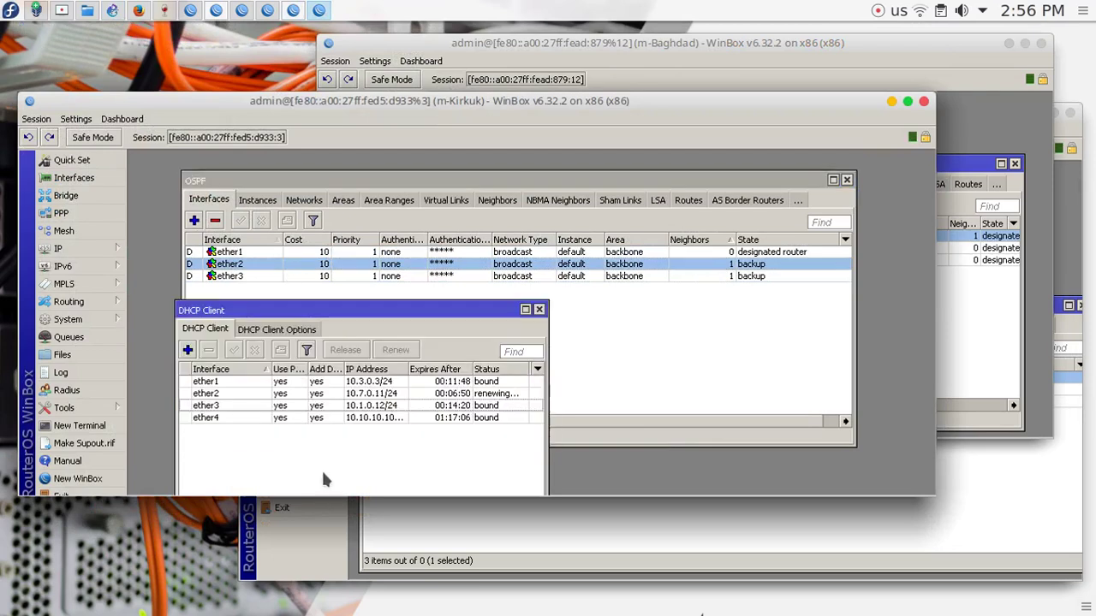
{"action": "left_click", "coordinate": [226, 394]}
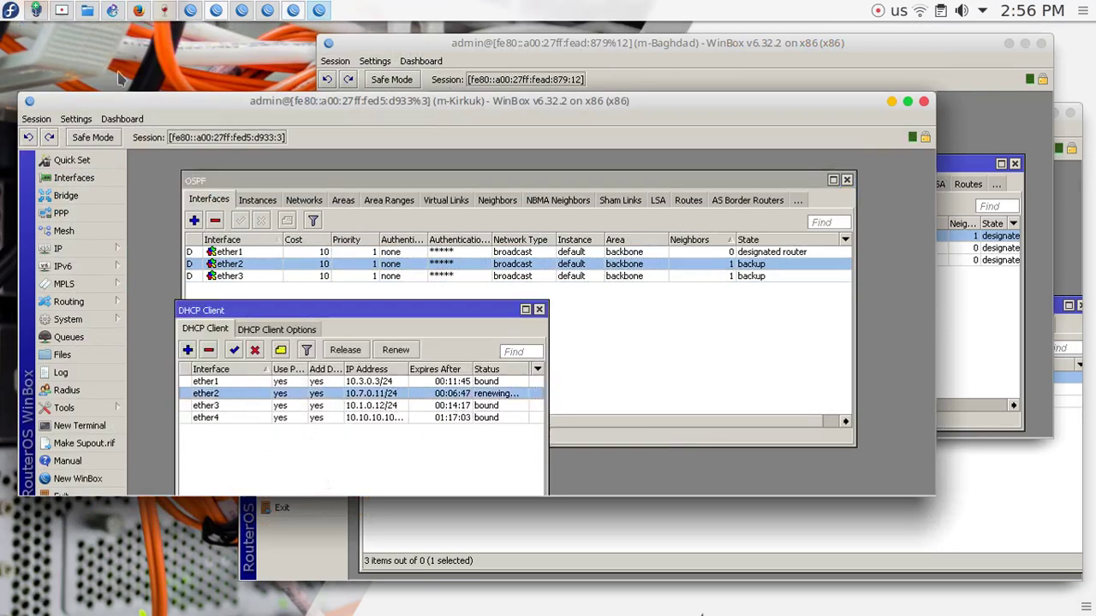
{"action": "left_click", "coordinate": [112, 11]}
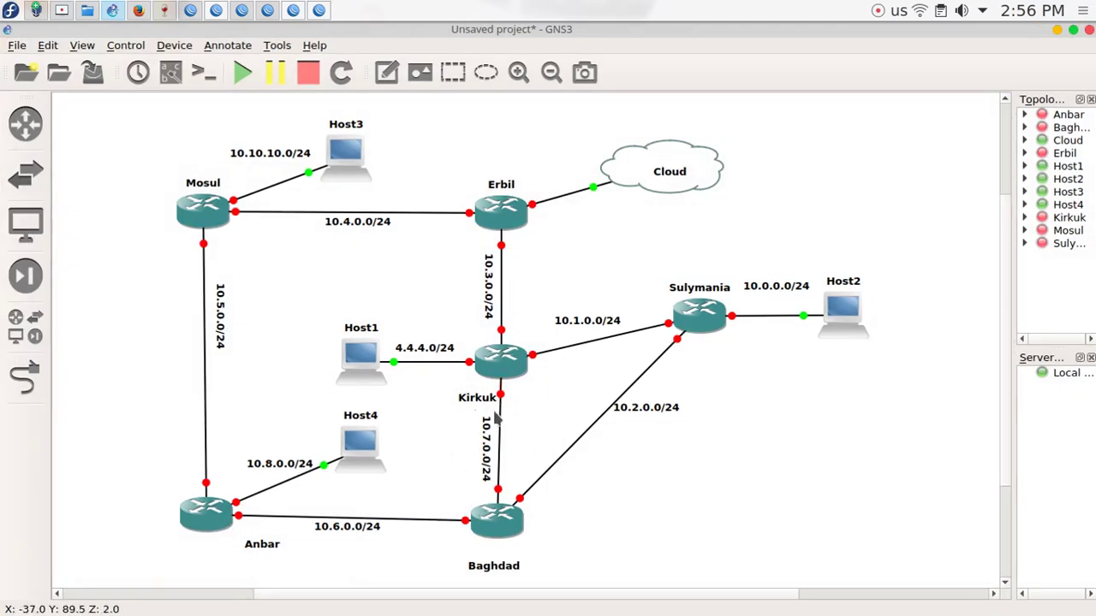
{"action": "left_click", "coordinate": [112, 10]}
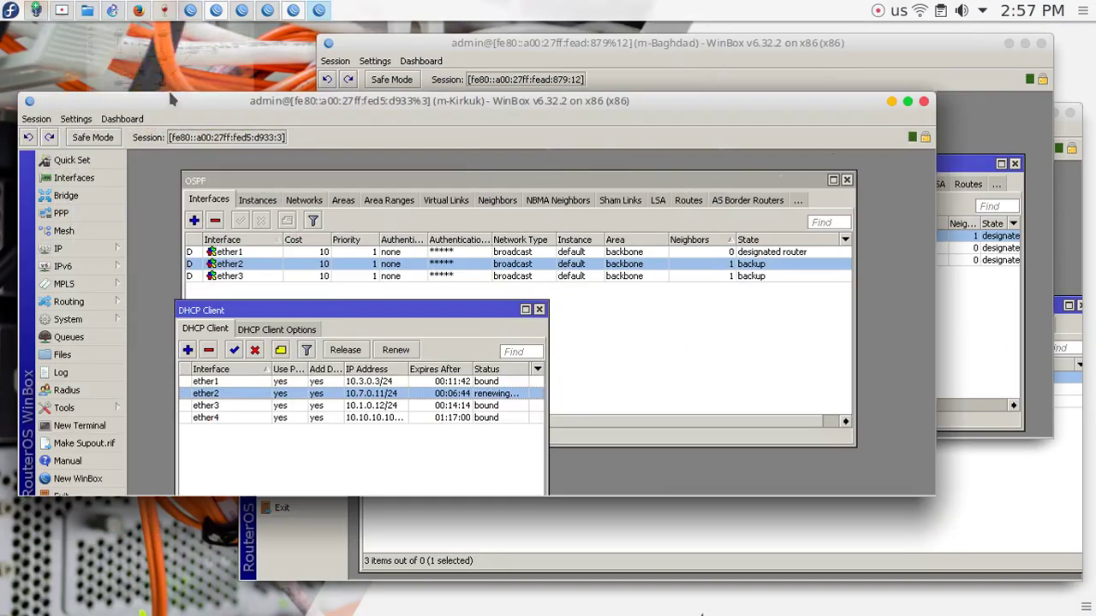
- Check Kirkuk's ether3 DHCP client address against the router's links in the GNS3 topology
{"action": "left_click", "coordinate": [347, 408]}
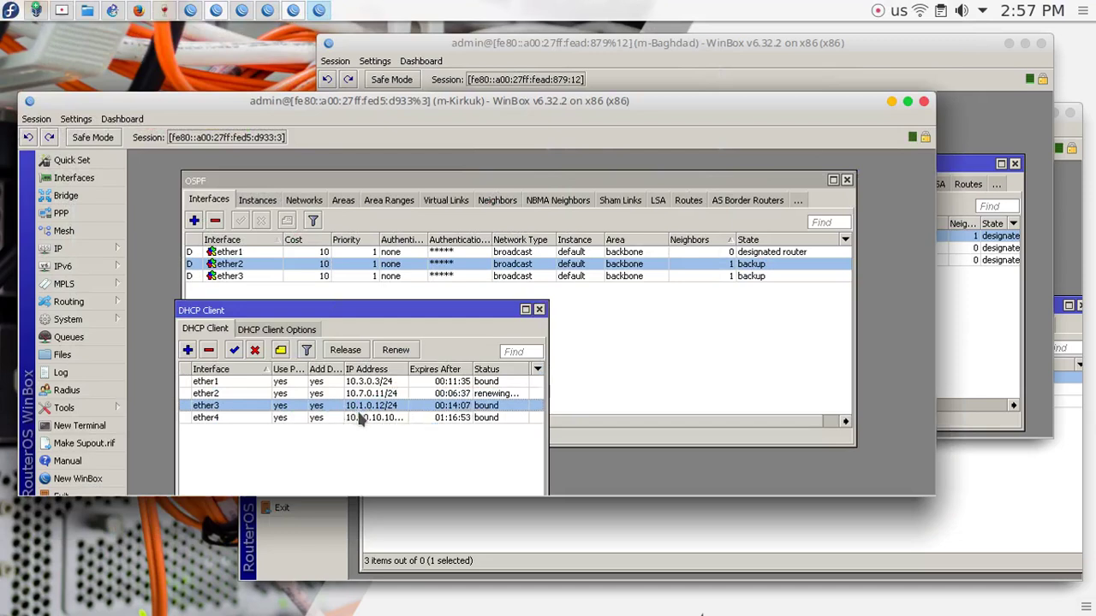
{"action": "left_click", "coordinate": [110, 10]}
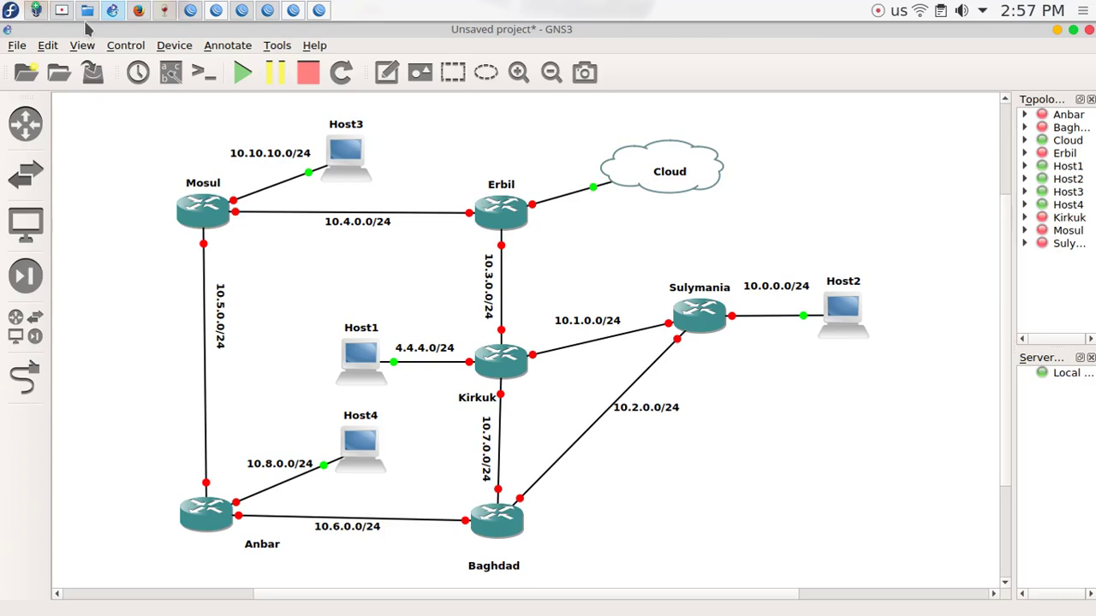
{"action": "left_click", "coordinate": [113, 13]}
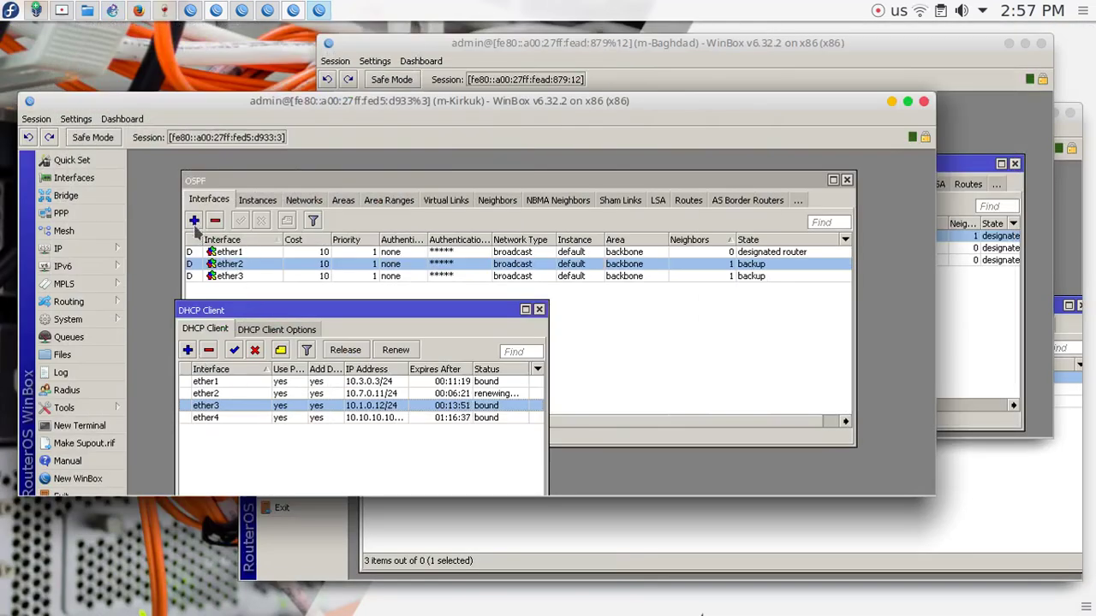
{"action": "left_click", "coordinate": [192, 351]}
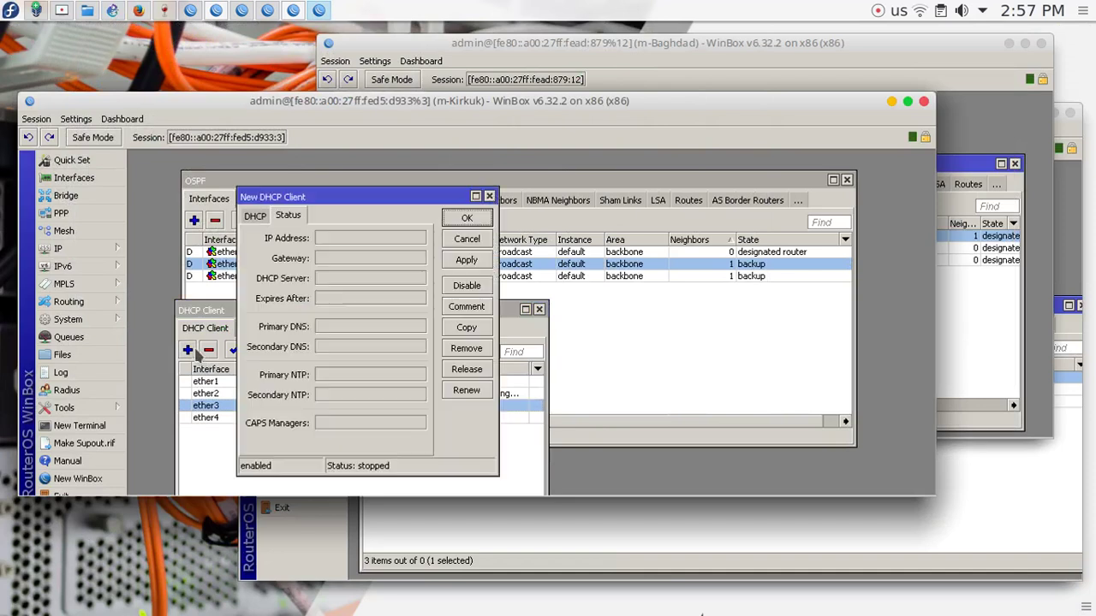
{"action": "left_click", "coordinate": [264, 217]}
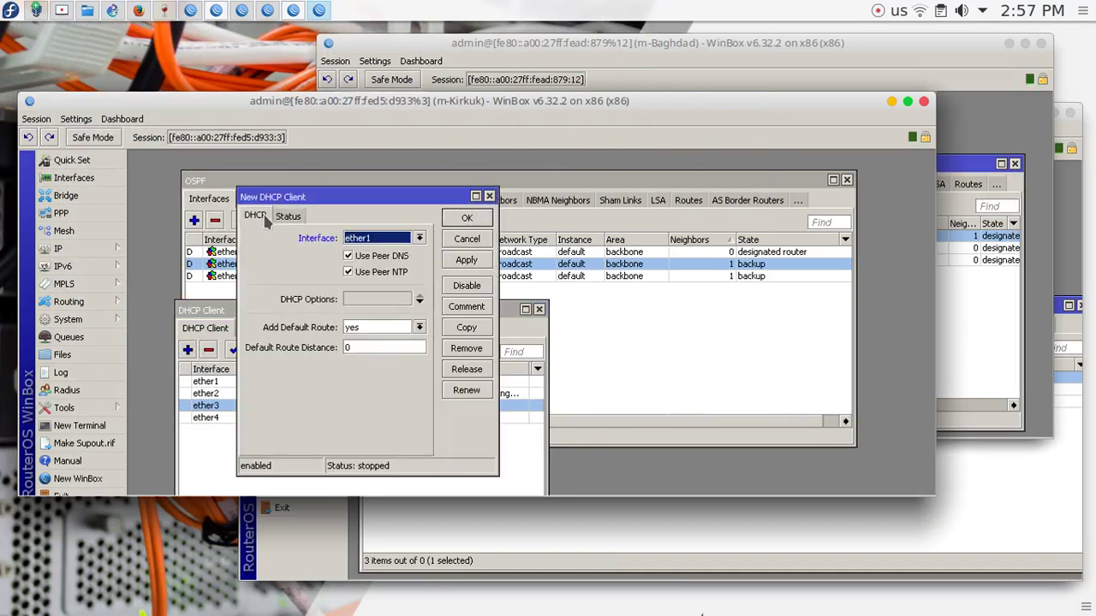
{"action": "left_click", "coordinate": [402, 239]}
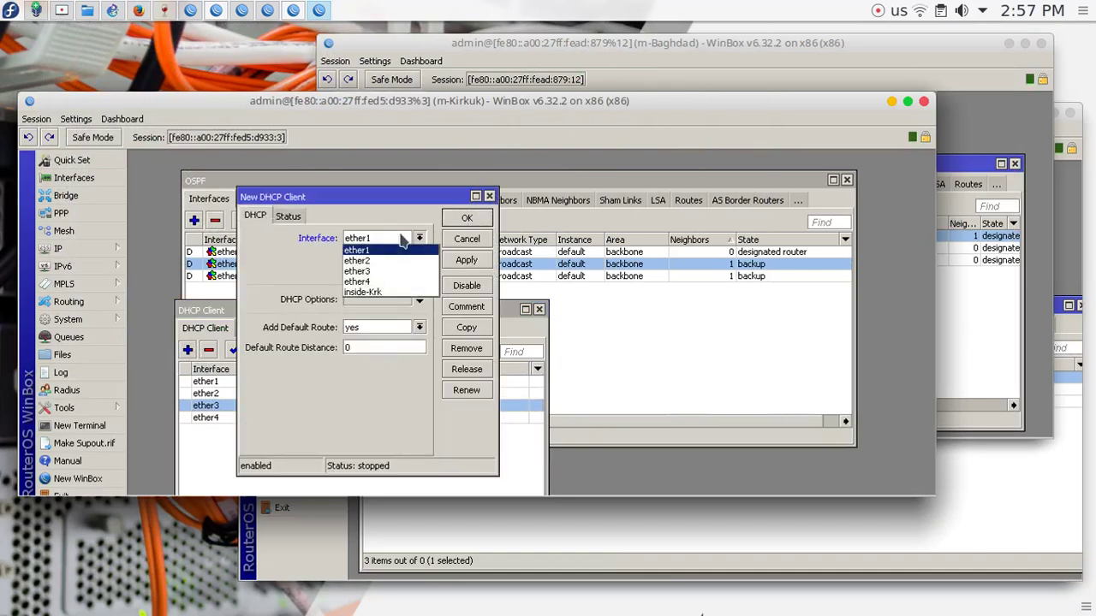
{"action": "left_click", "coordinate": [383, 293]}
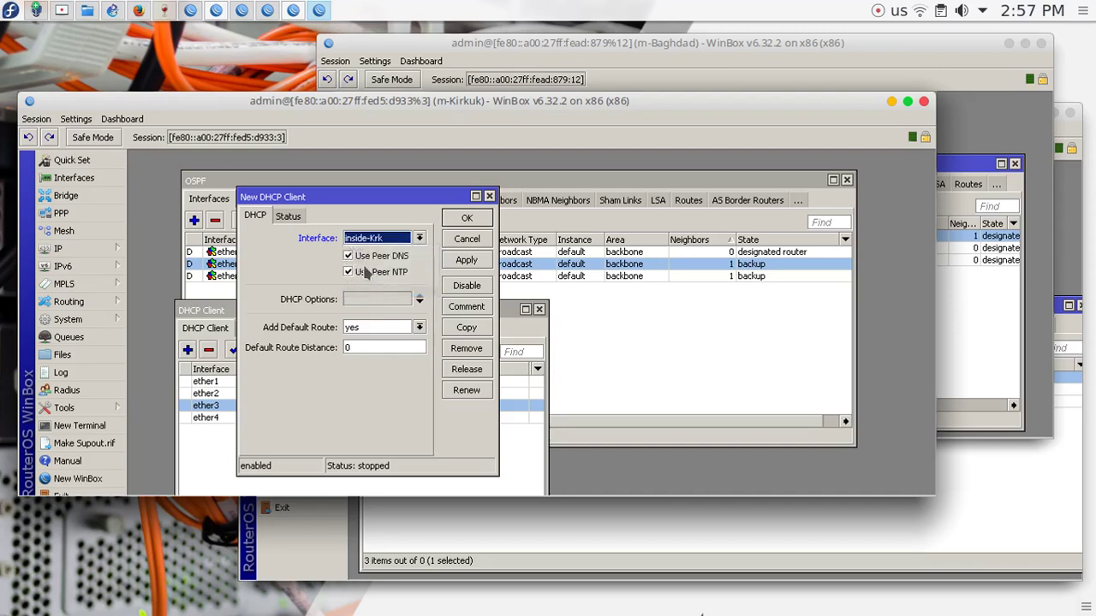
{"action": "left_click", "coordinate": [113, 10]}
{"action": "left_click", "coordinate": [489, 196]}
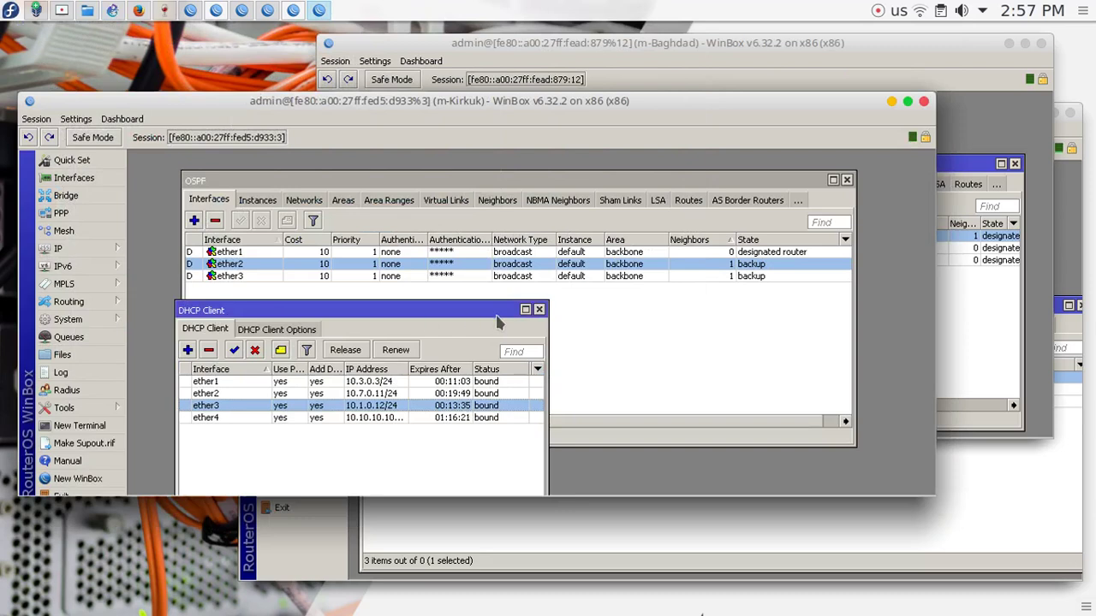
- Close Kirkuk's DHCP client list and copy the inside-Krk address 4.4.4.0/24 from the router's IP address list
{"action": "left_click", "coordinate": [539, 309]}
{"action": "left_click", "coordinate": [111, 250]}
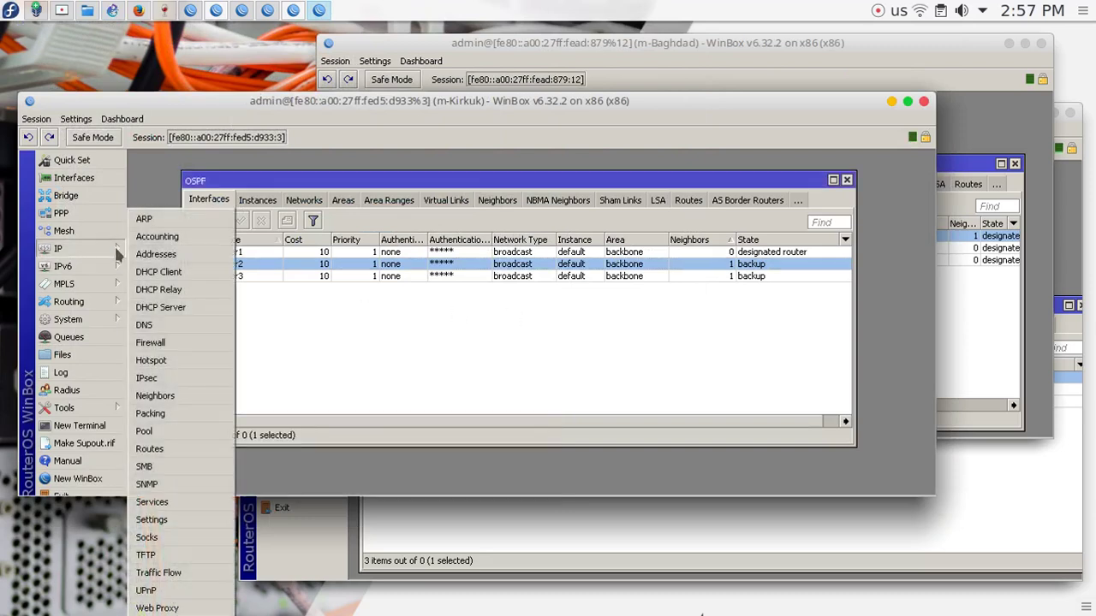
{"action": "left_click", "coordinate": [206, 256]}
{"action": "left_click_drag", "start_coordinate": [497, 206], "coordinate": [499, 255]}
{"action": "double_click", "coordinate": [467, 317]}
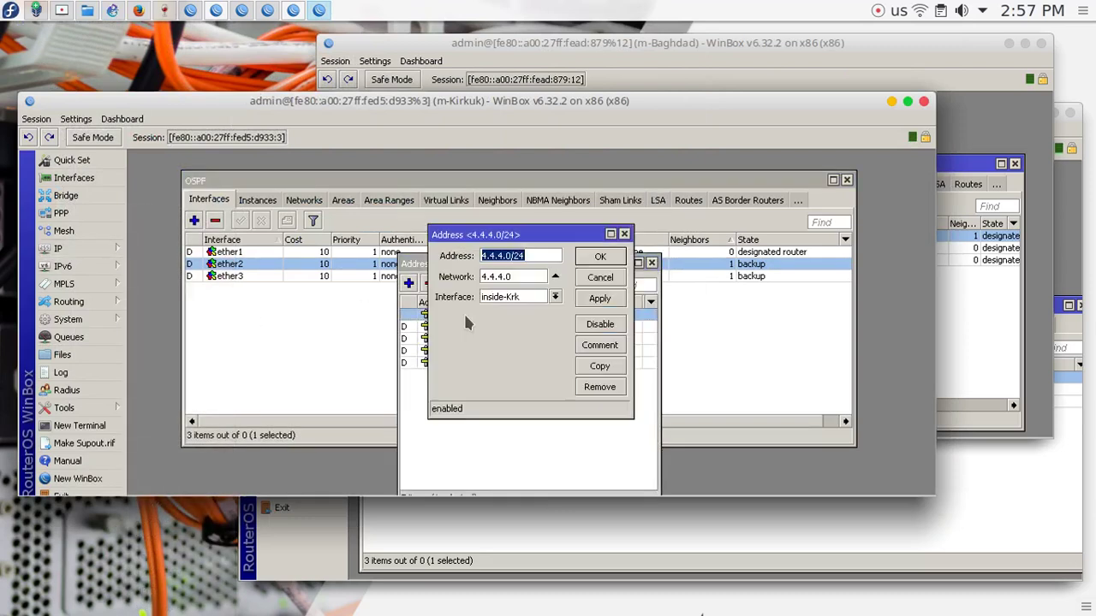
{"action": "right_click", "coordinate": [538, 258]}
{"action": "left_click", "coordinate": [568, 288]}
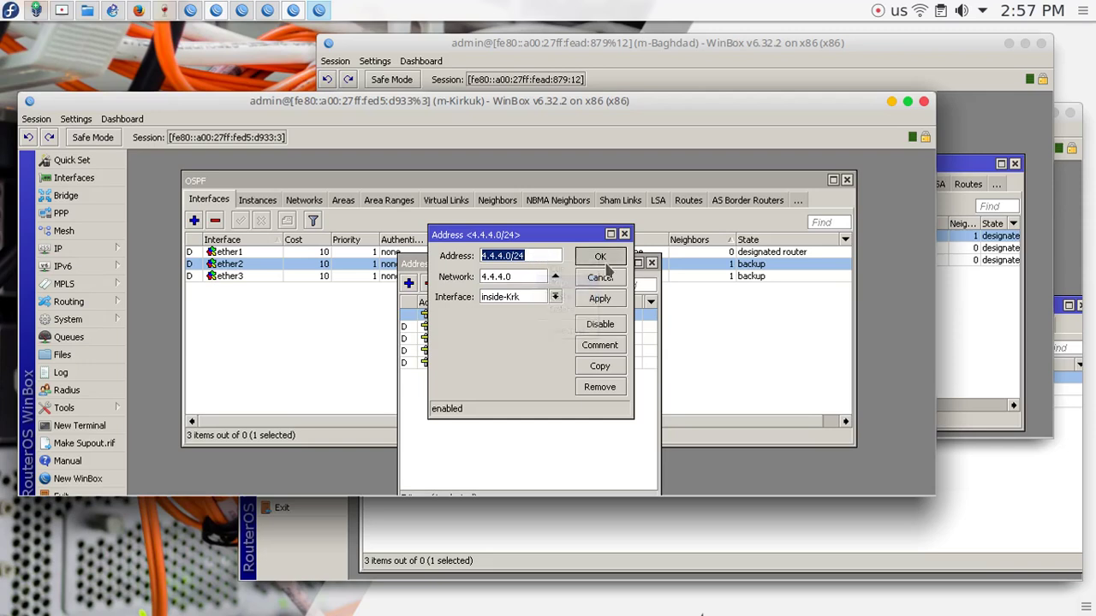
{"action": "left_click", "coordinate": [600, 257]}
- Add the network 4.4.4.0/24 in the backbone area to Kirkuk's OSPF networks
{"action": "left_click", "coordinate": [194, 220]}
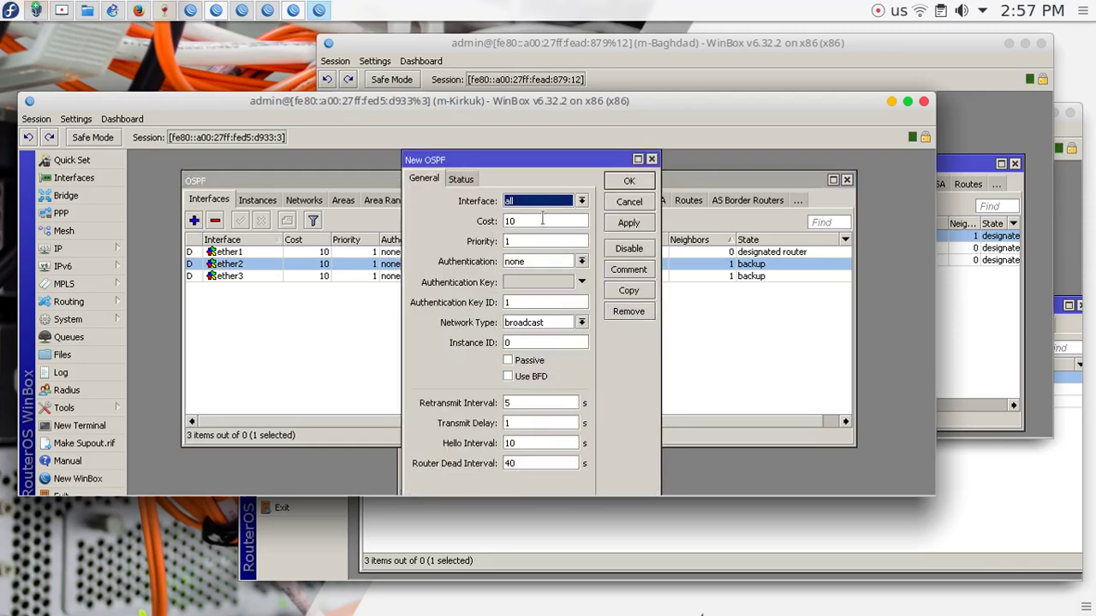
{"action": "left_click", "coordinate": [629, 202]}
{"action": "left_click", "coordinate": [306, 201]}
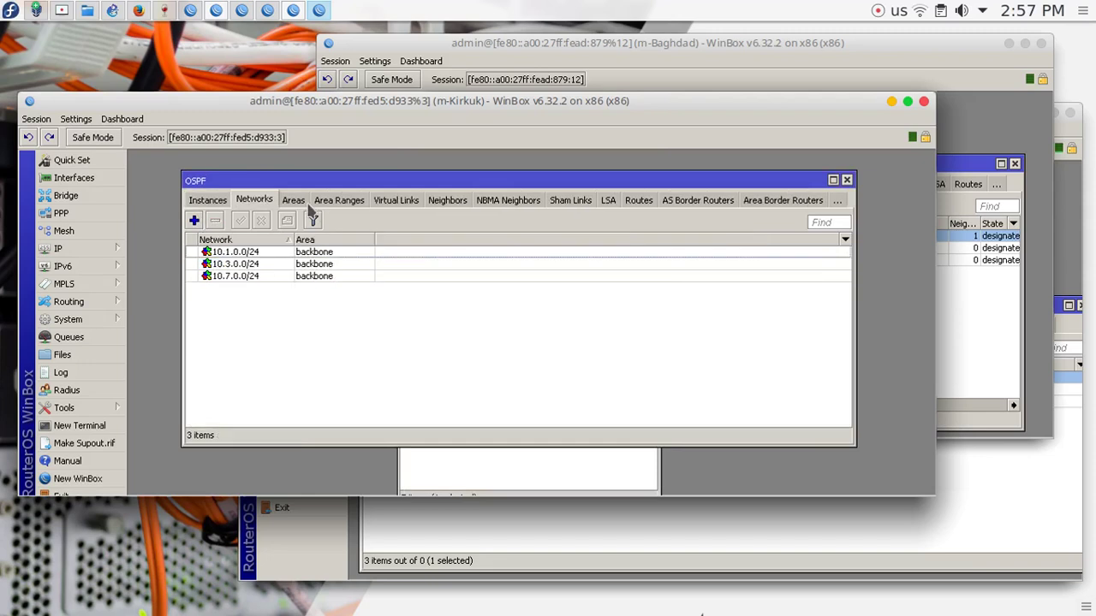
{"action": "left_click", "coordinate": [194, 220]}
{"action": "right_click", "coordinate": [467, 189]}
{"action": "left_click", "coordinate": [489, 224]}
{"action": "left_click", "coordinate": [537, 190]}
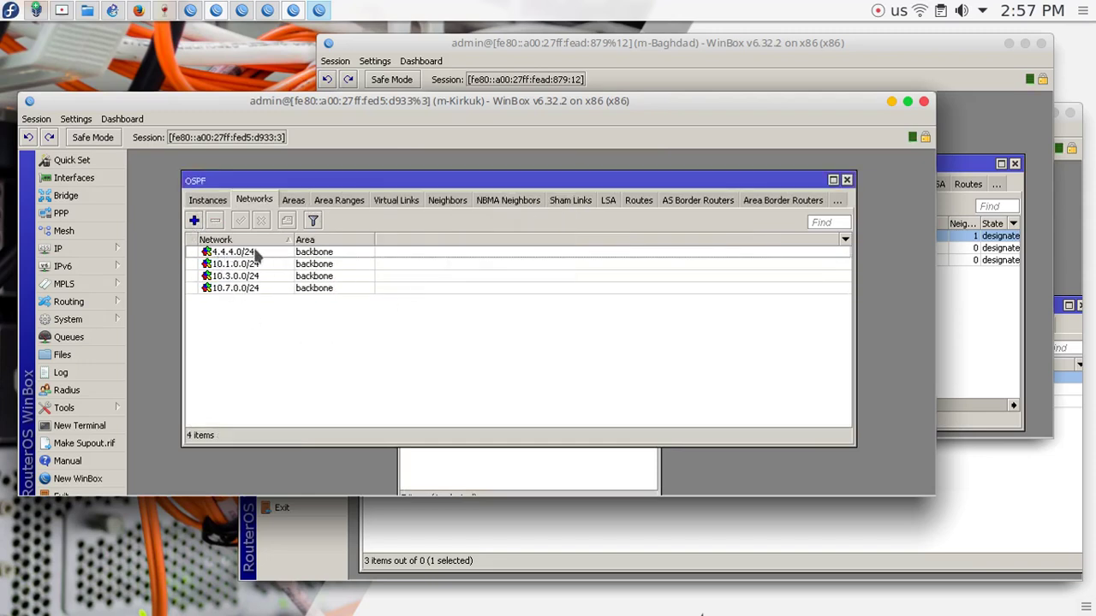
- Check the inside-Krk entry in Kirkuk's OSPF interface list
{"action": "left_click", "coordinate": [207, 201]}
{"action": "left_click", "coordinate": [209, 199]}
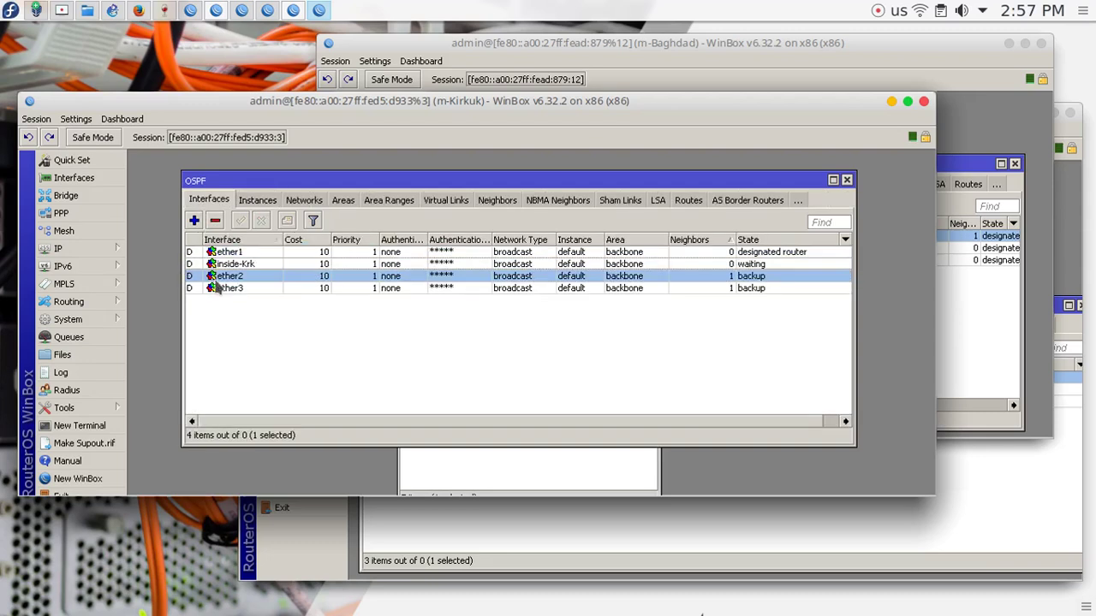
{"action": "left_click", "coordinate": [267, 266]}
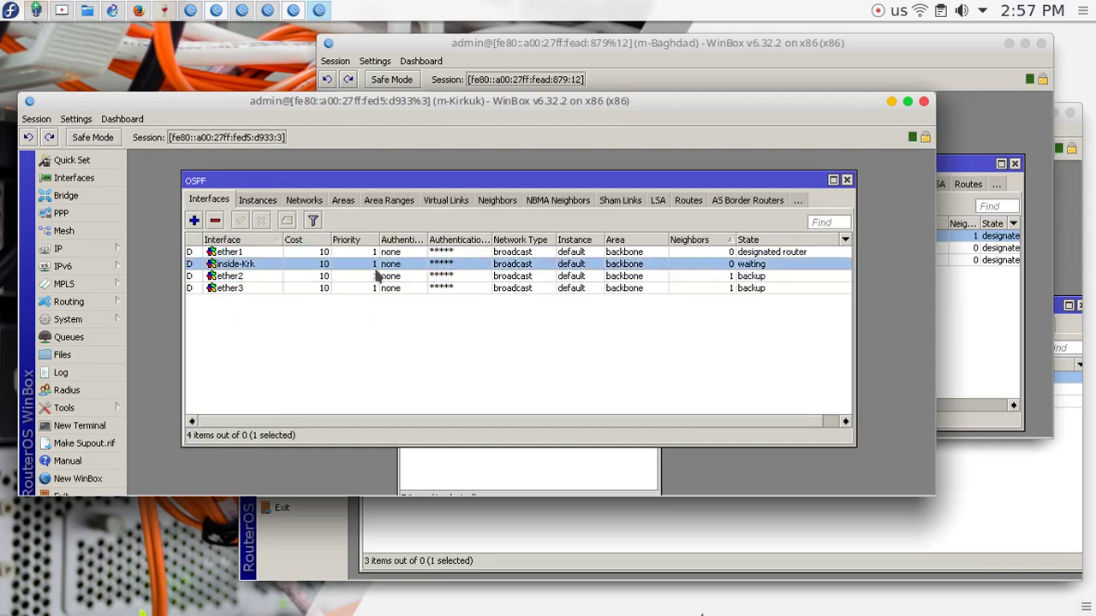